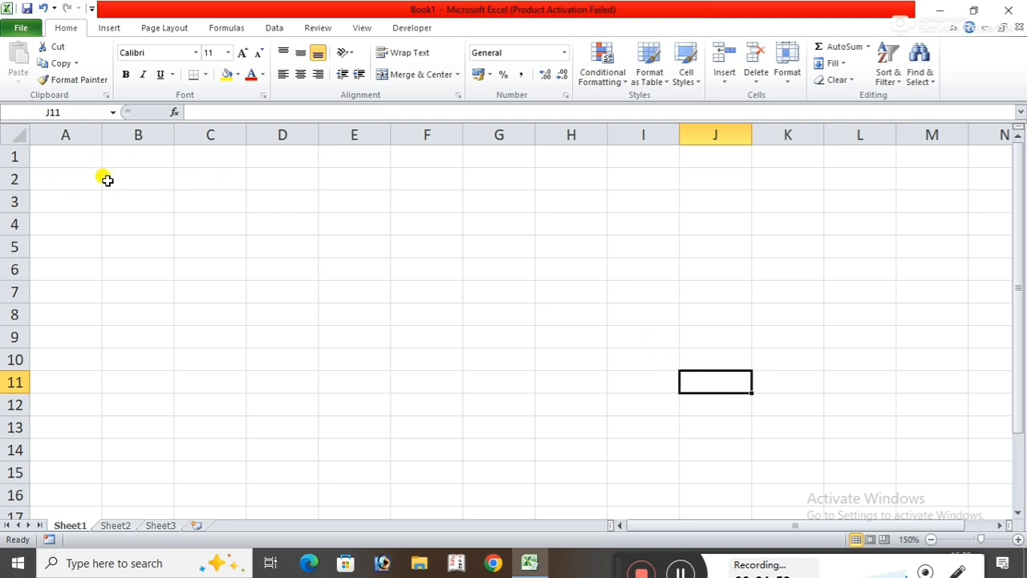
Enter the column headings name, father, mother and mo in cells B4 to E4.
click(931, 539)
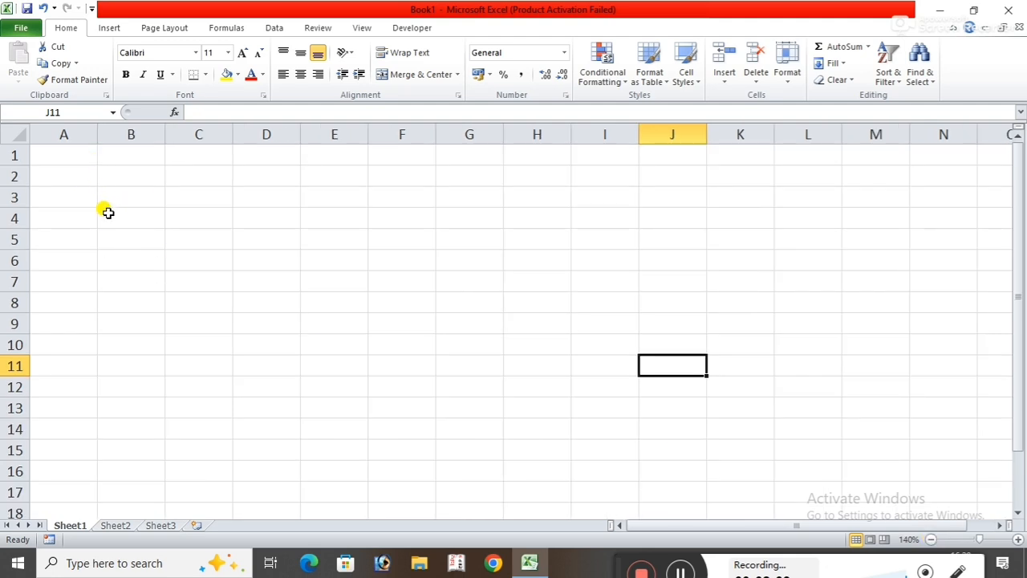
click(107, 214)
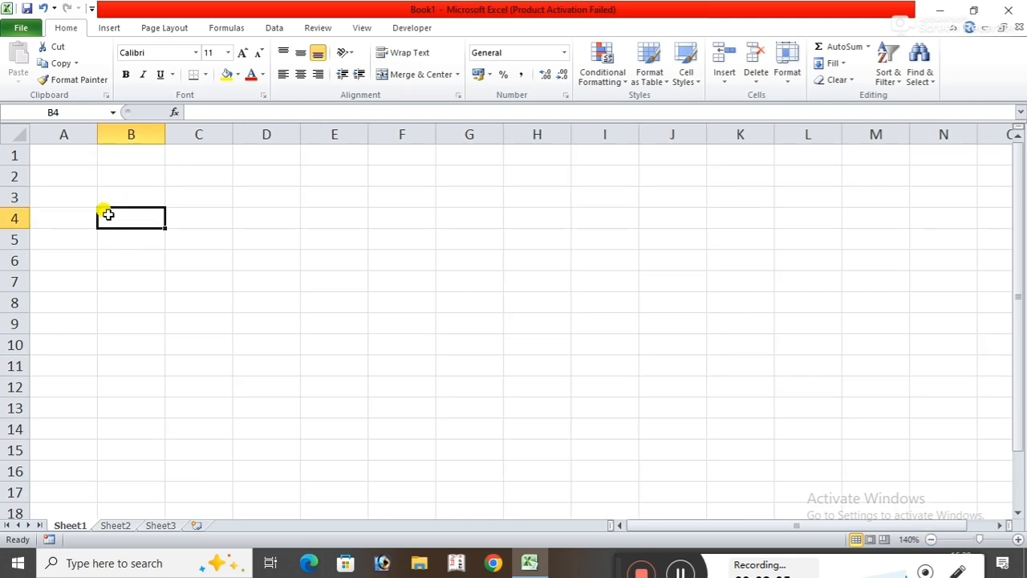
text(name)
key(Tab)
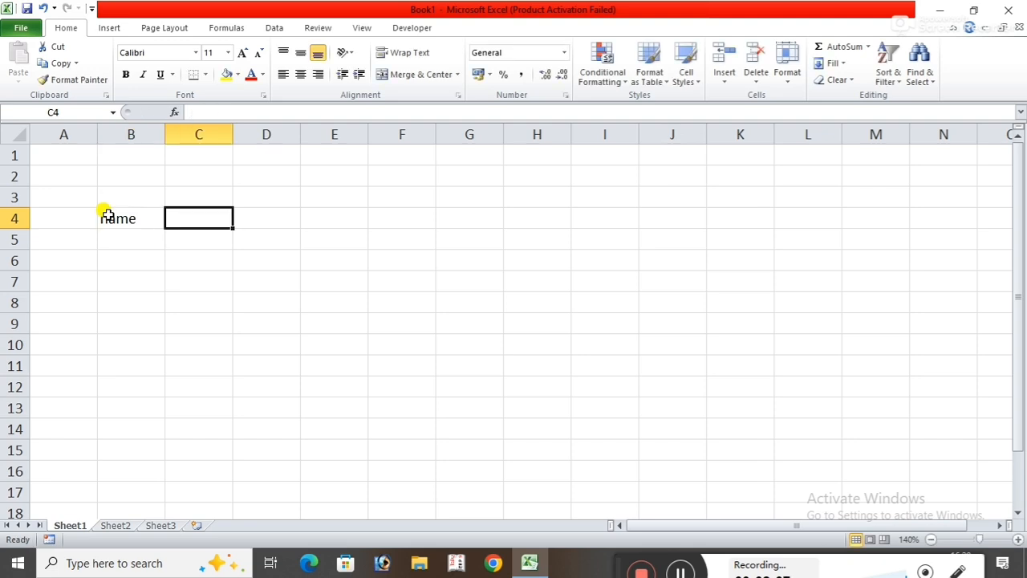
text(father)
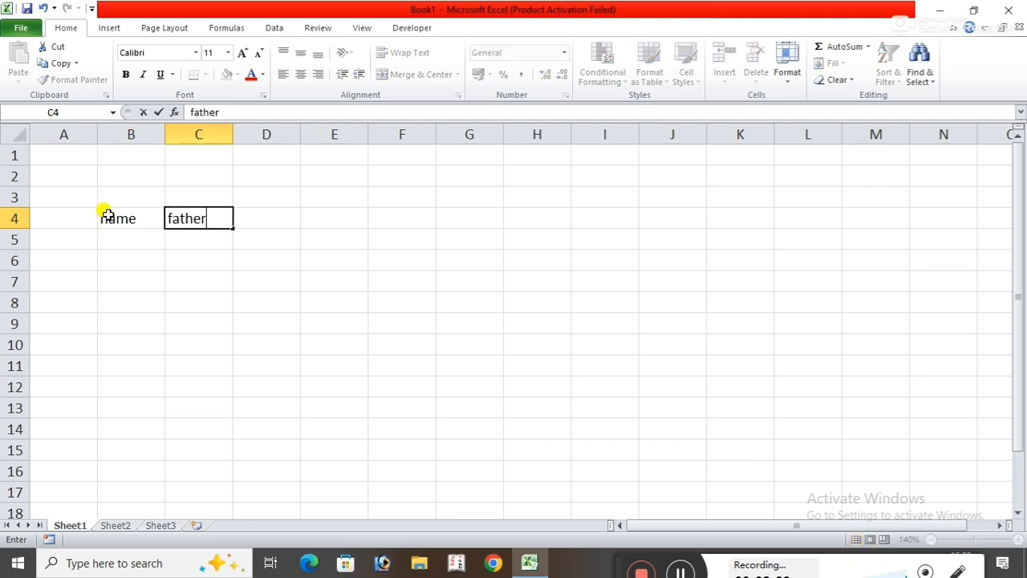
key(Tab)
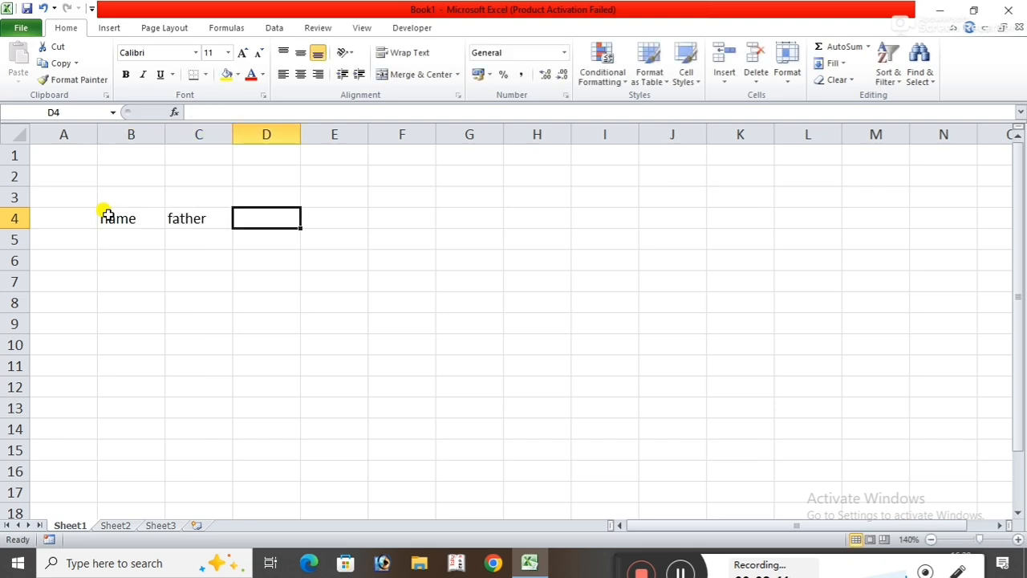
text(mother)
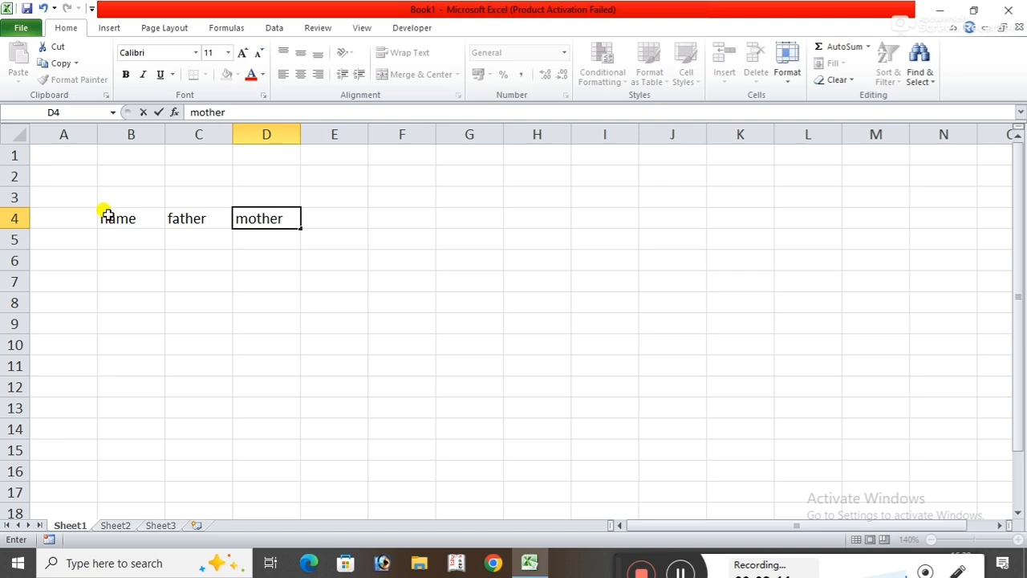
key(Tab)
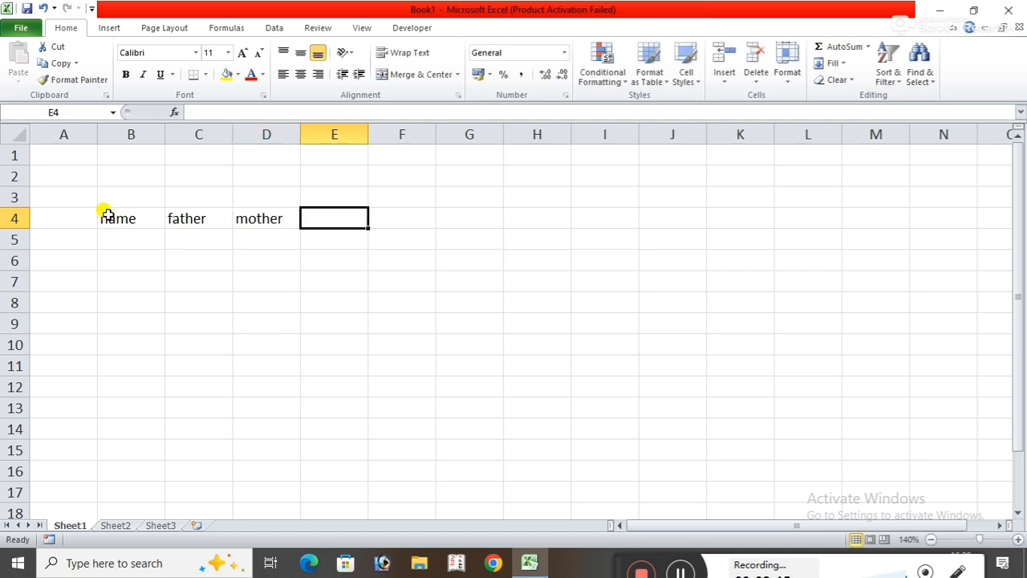
text(mo)
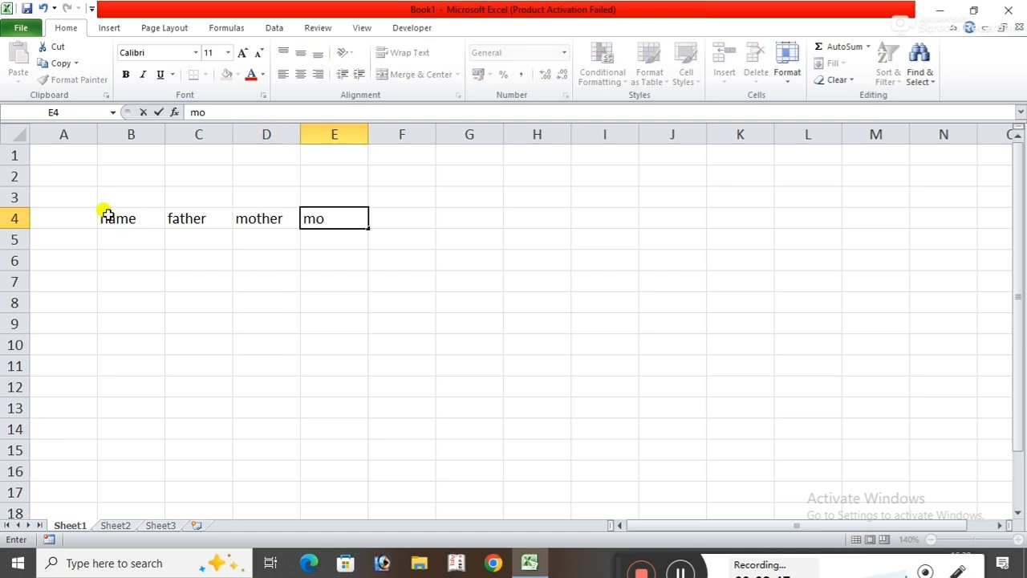
click(634, 325)
Apply all borders to the range B4:E10, including the heading row.
drag(117, 217, 321, 346)
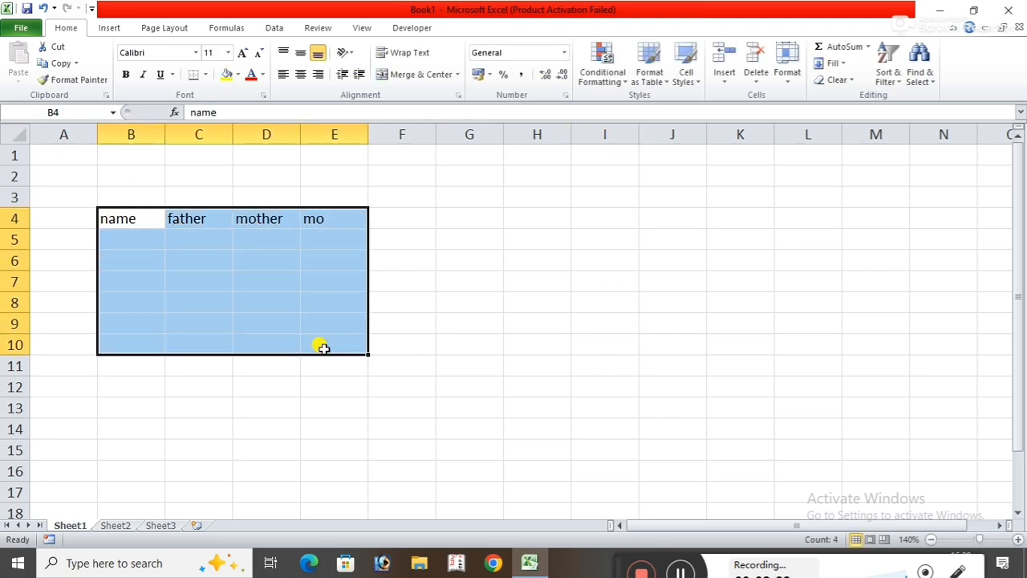
click(205, 74)
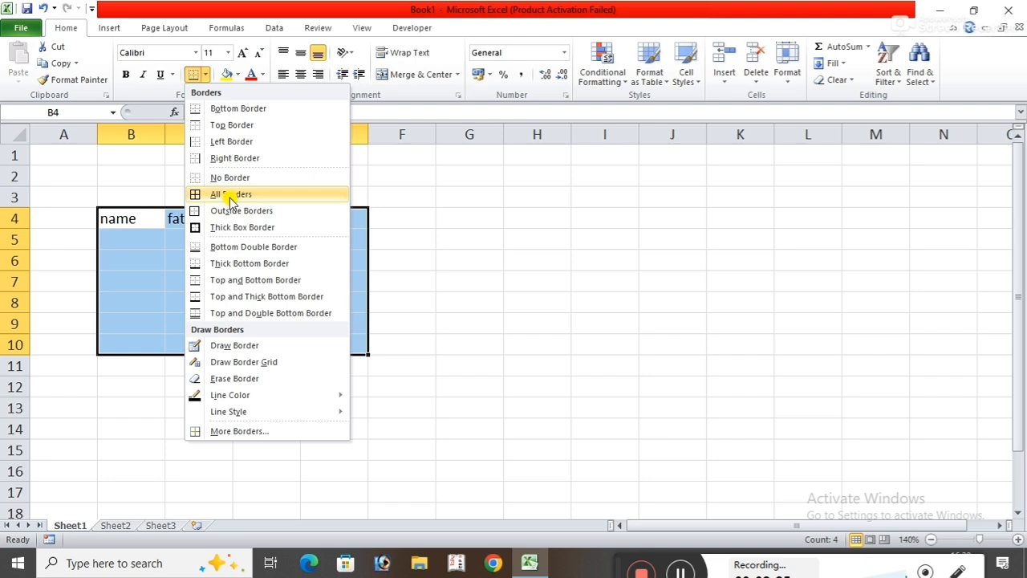
click(232, 200)
click(684, 407)
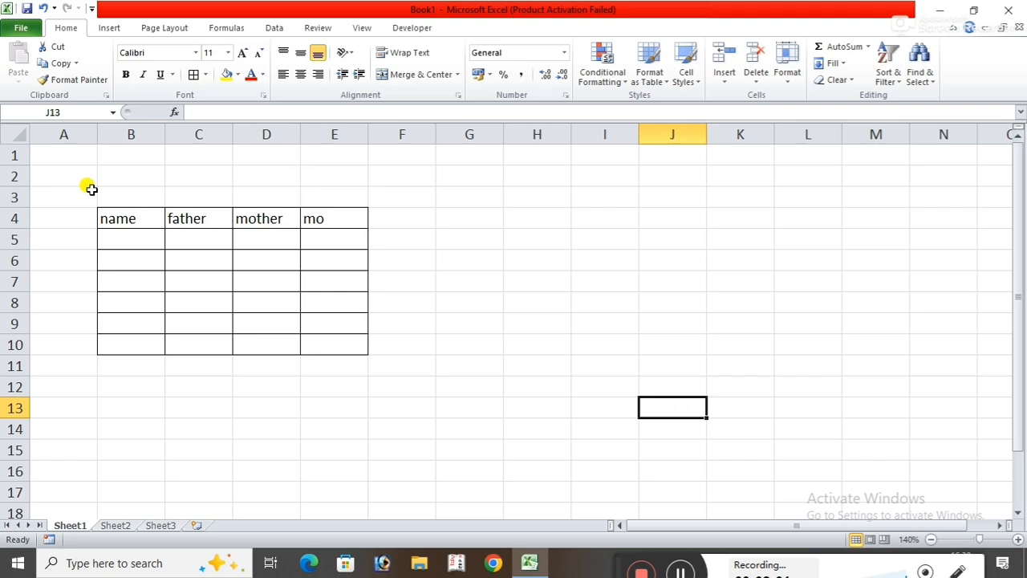
Copy the bordered table B4:E10 and paste it at G4, B13 and G13.
click(115, 215)
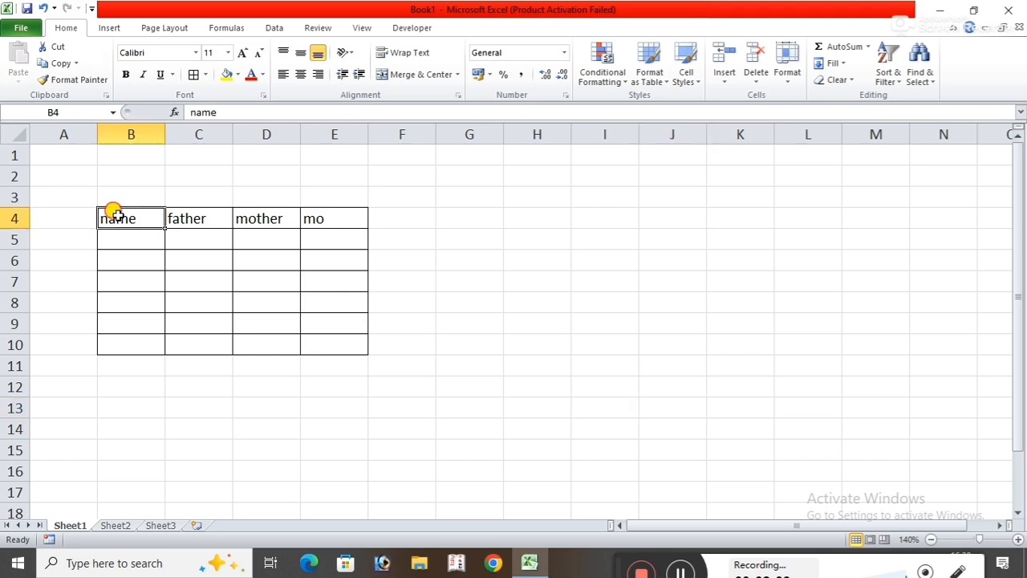
drag(115, 215, 338, 341)
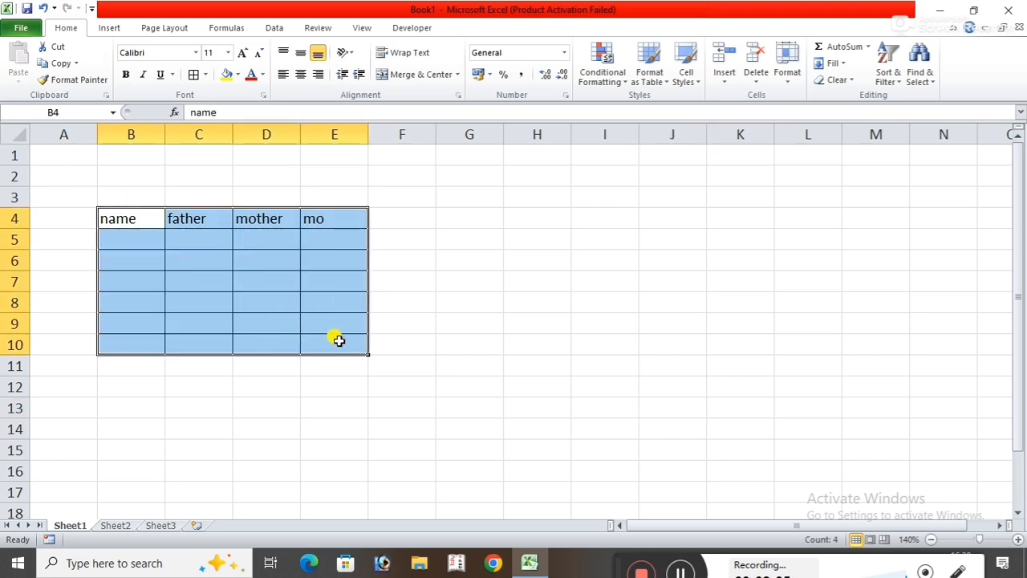
key(ctrl+c)
click(472, 213)
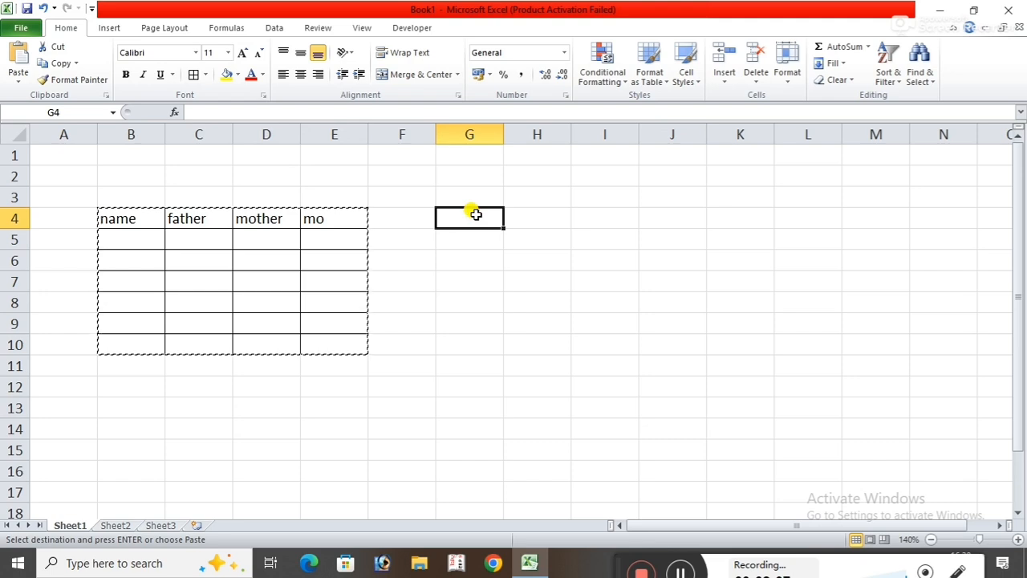
key(ctrl+v)
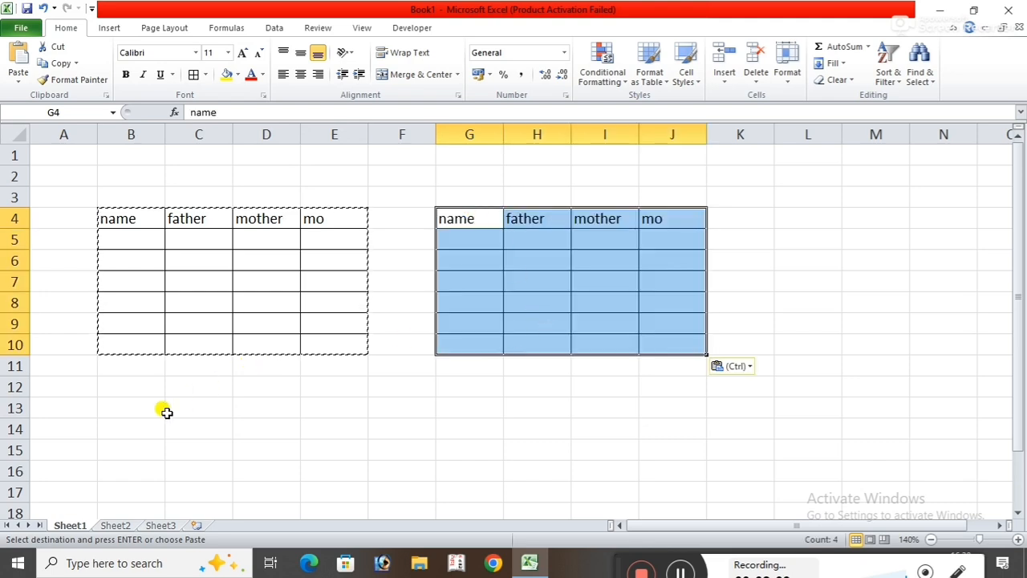
click(130, 412)
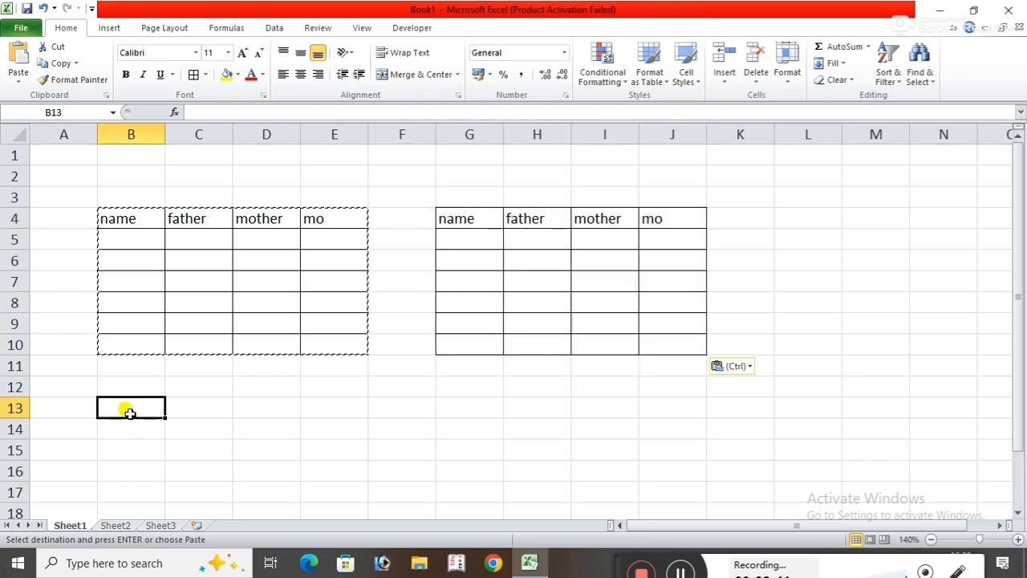
key(ctrl+v)
click(456, 403)
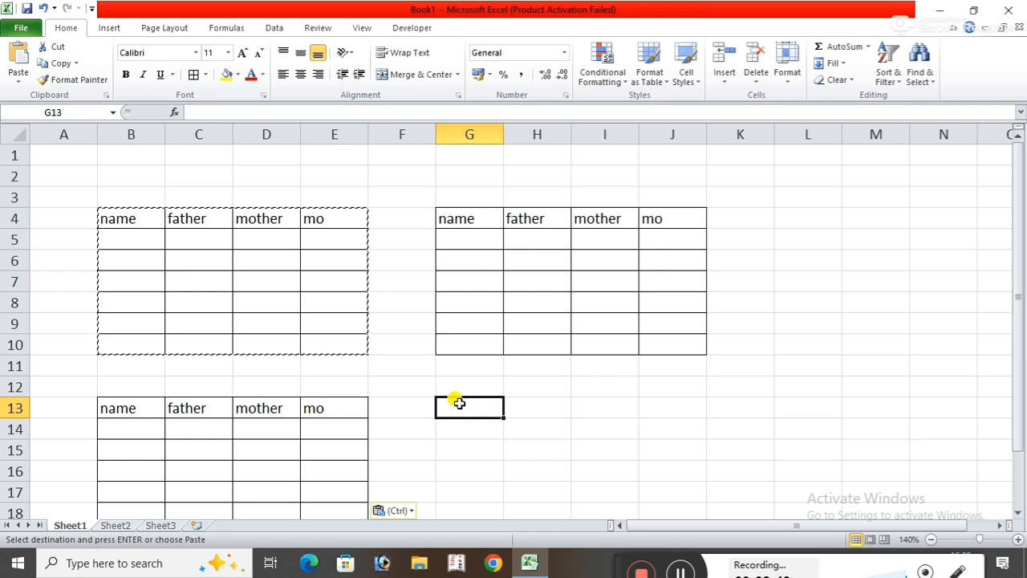
key(ctrl+v)
click(950, 372)
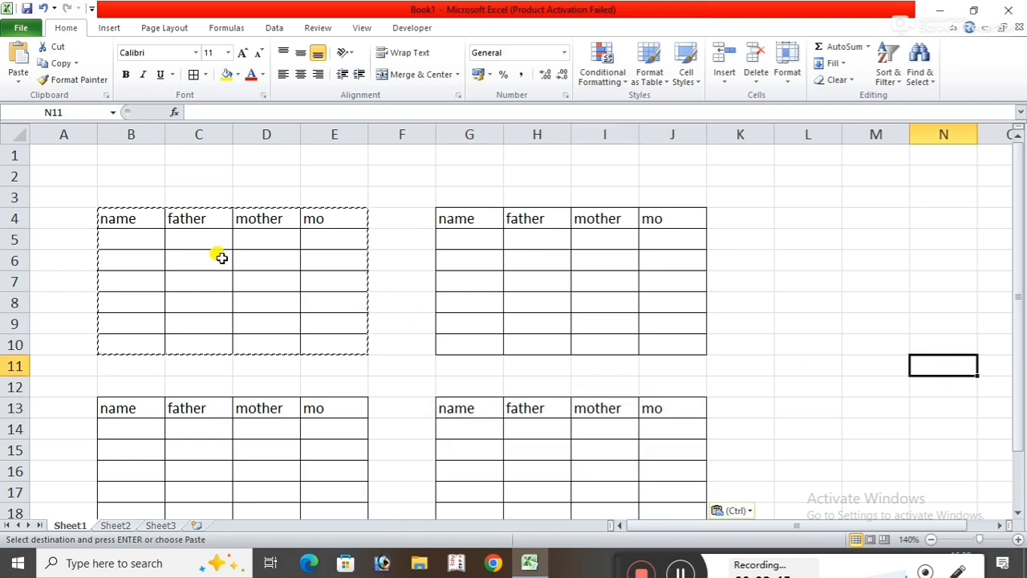
click(120, 234)
key(Escape)
Merge and center cells B2:E3 above the first table.
click(122, 172)
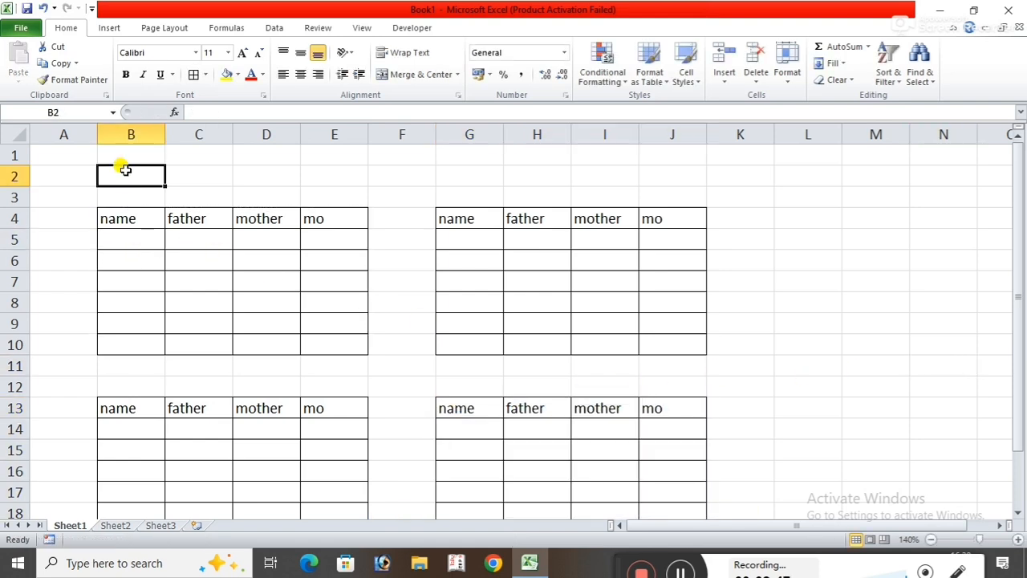
drag(126, 169, 321, 195)
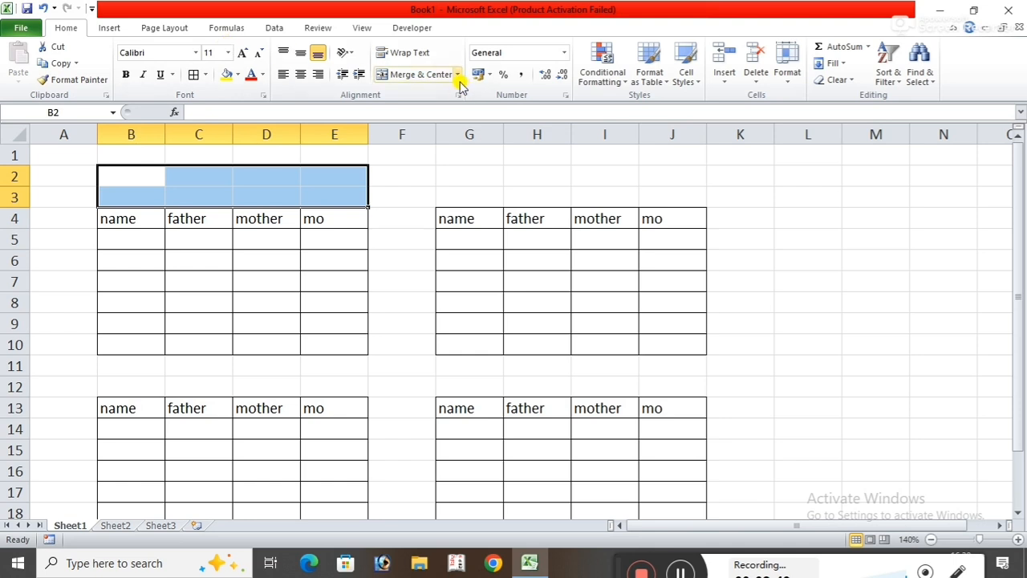
click(417, 74)
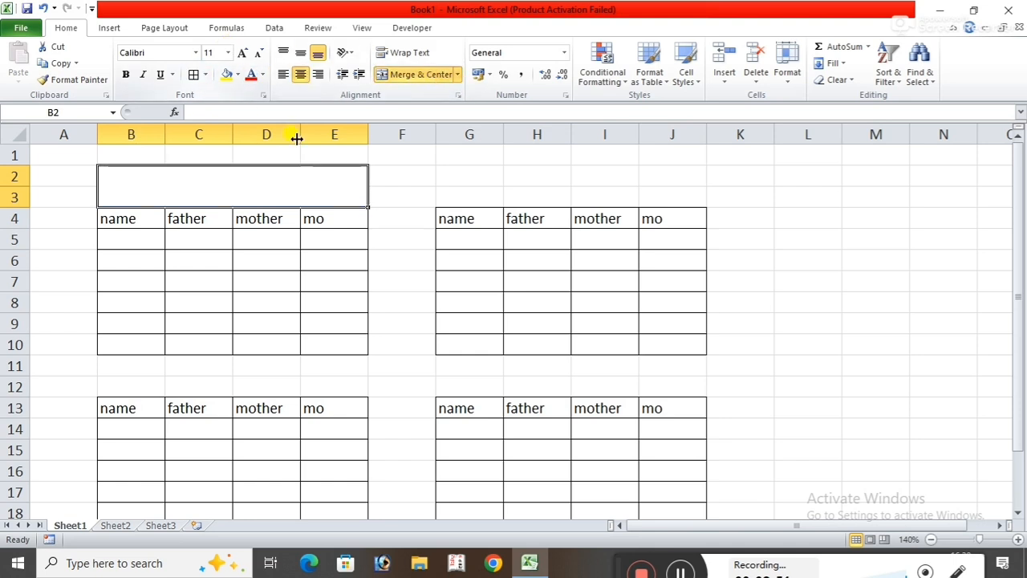
click(717, 173)
Enter the title "Grampanchayat list" in the merged cell above the first table.
click(313, 188)
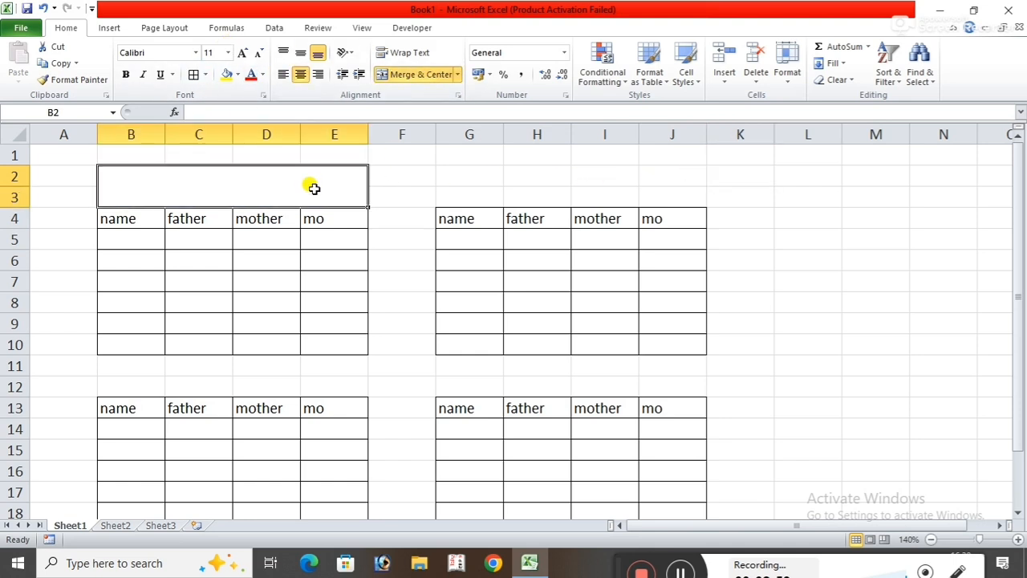
text(gram)
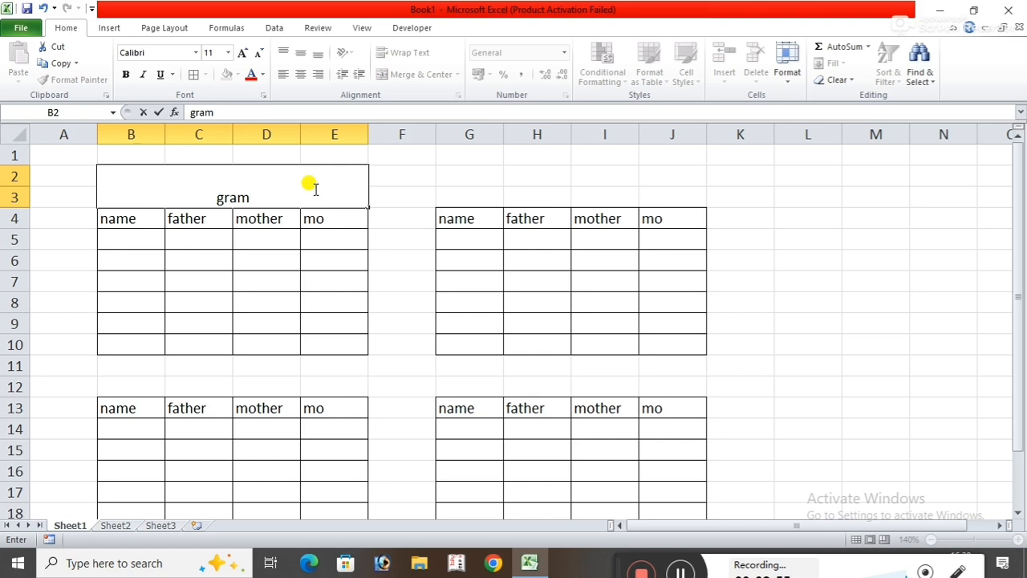
key(BackSpace)
key(BackSpace)
key(BackSpace)
key(BackSpace)
text(Gramp)
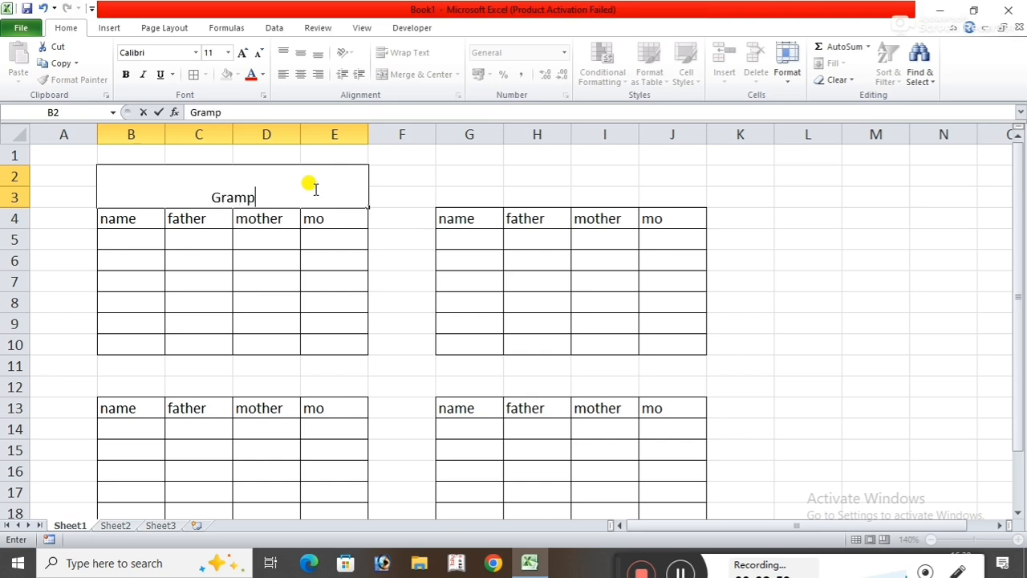
text(anchaya)
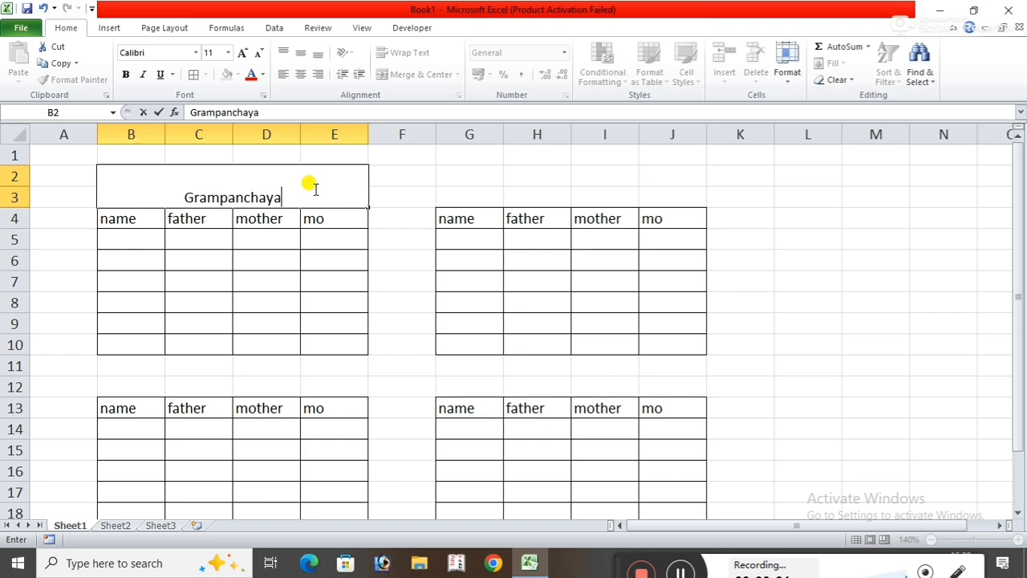
text(t list)
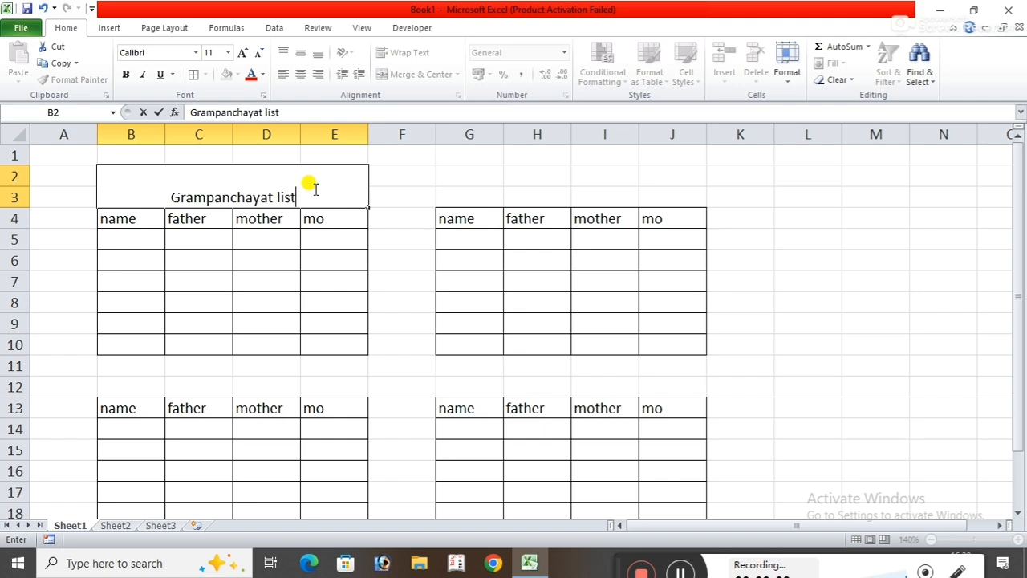
click(525, 168)
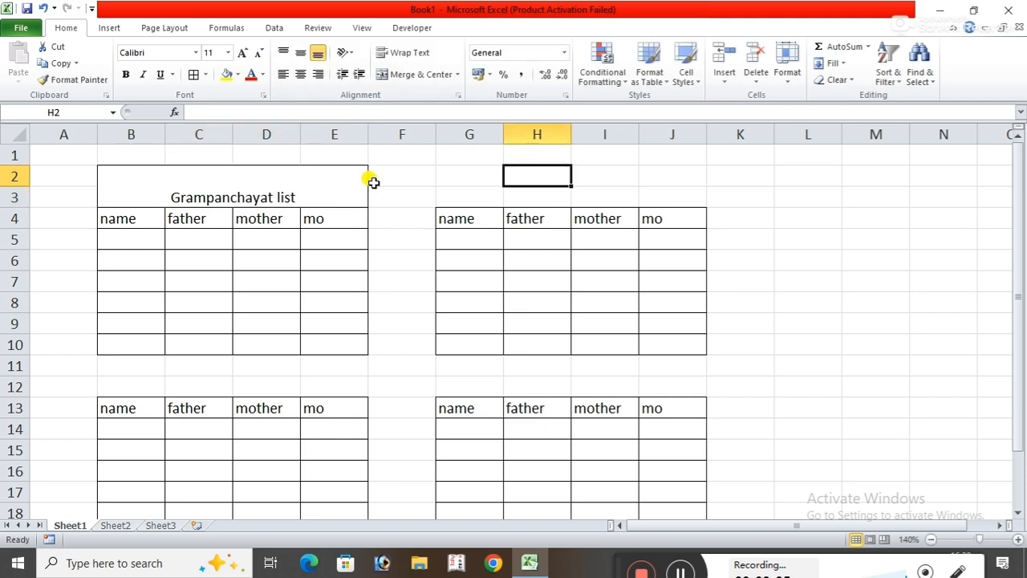
Format the title cell with middle vertical alignment, font size 16 and a yellow fill.
click(365, 178)
click(300, 52)
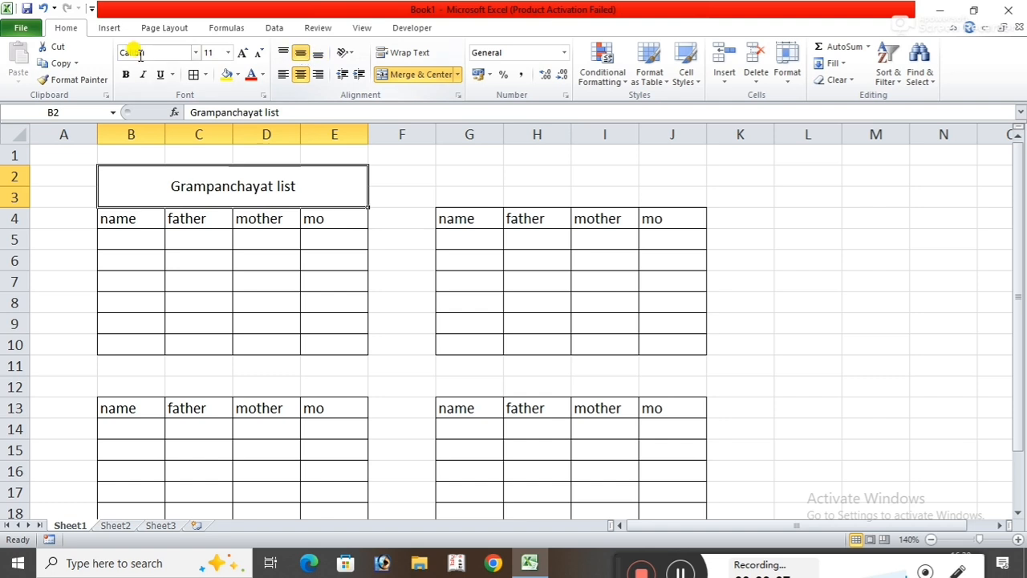
click(242, 52)
click(242, 52)
click(242, 52)
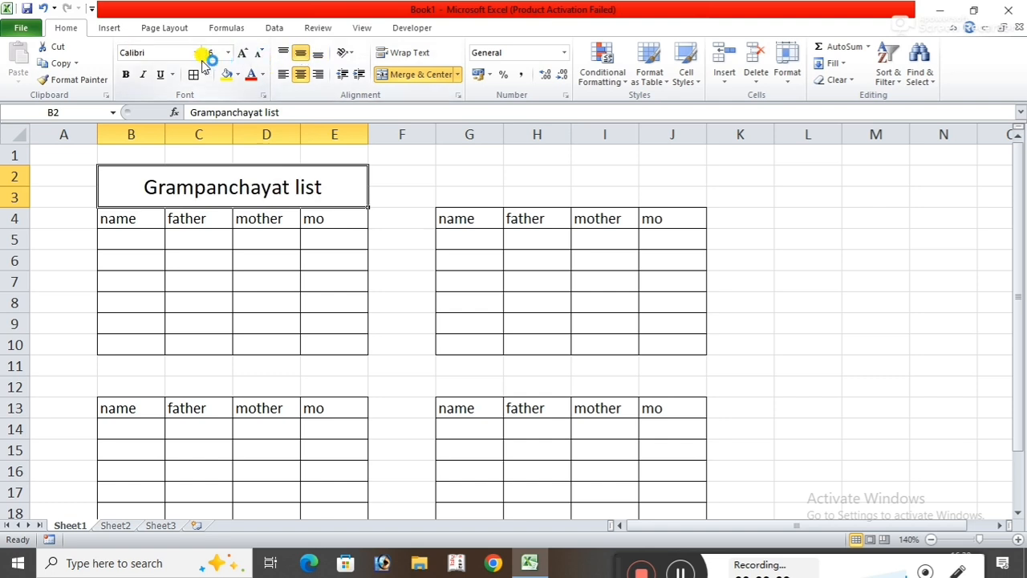
click(227, 76)
click(801, 237)
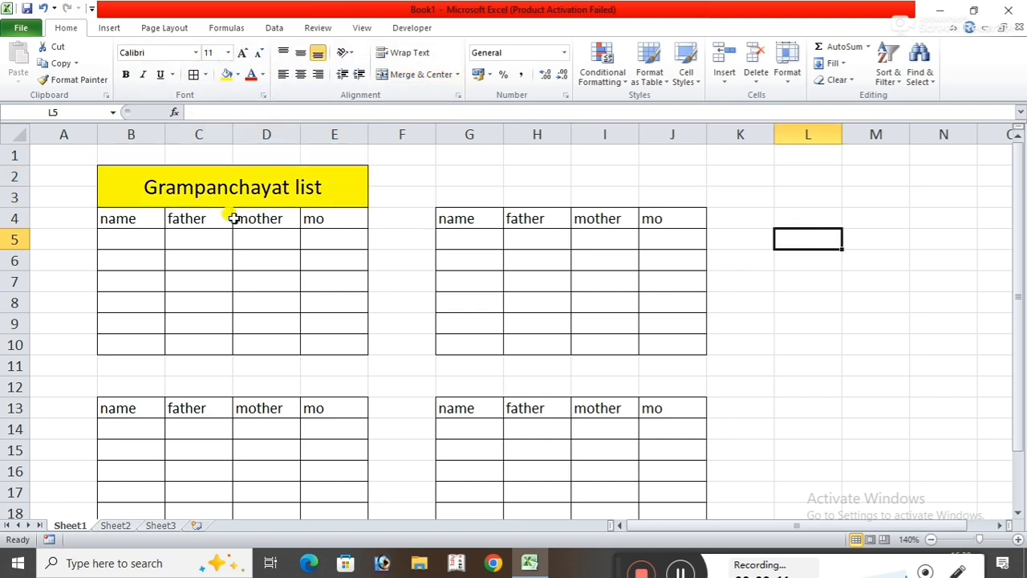
click(1017, 511)
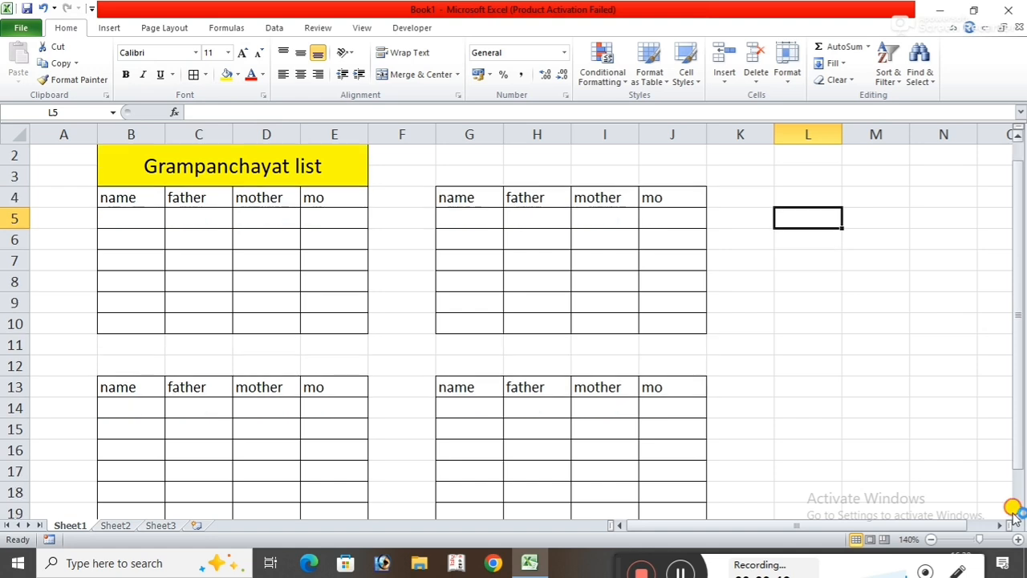
click(940, 403)
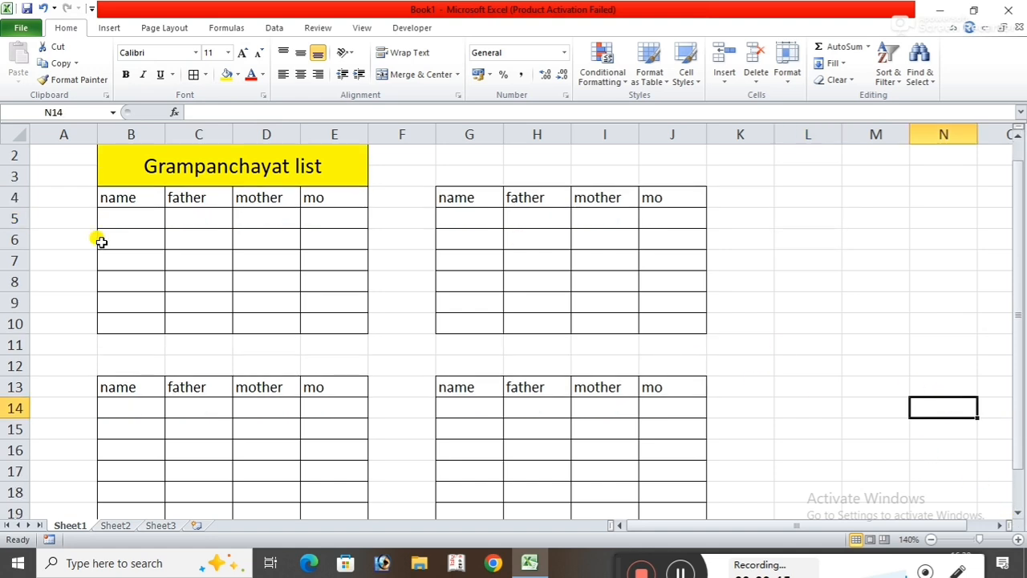
click(125, 212)
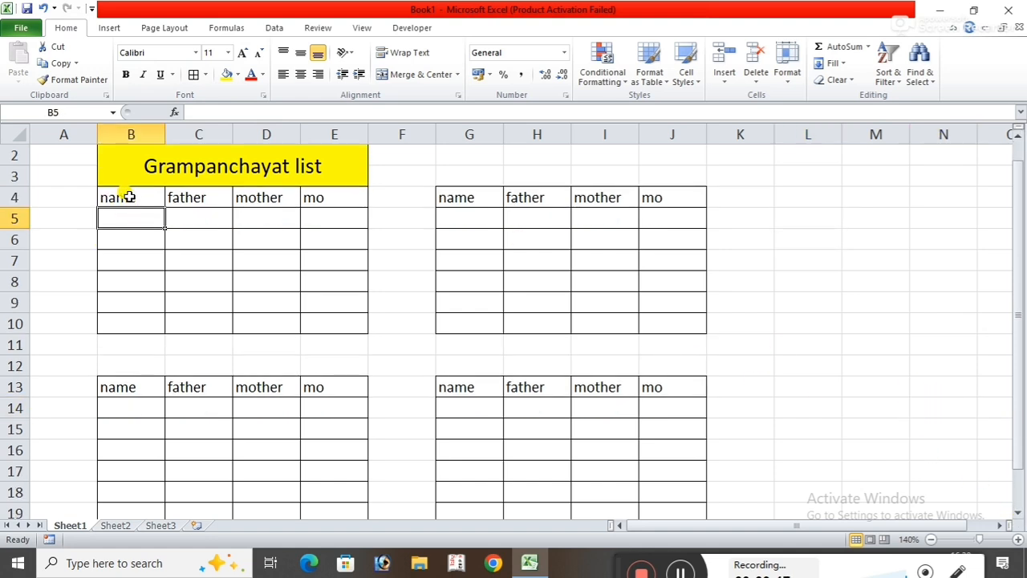
click(128, 197)
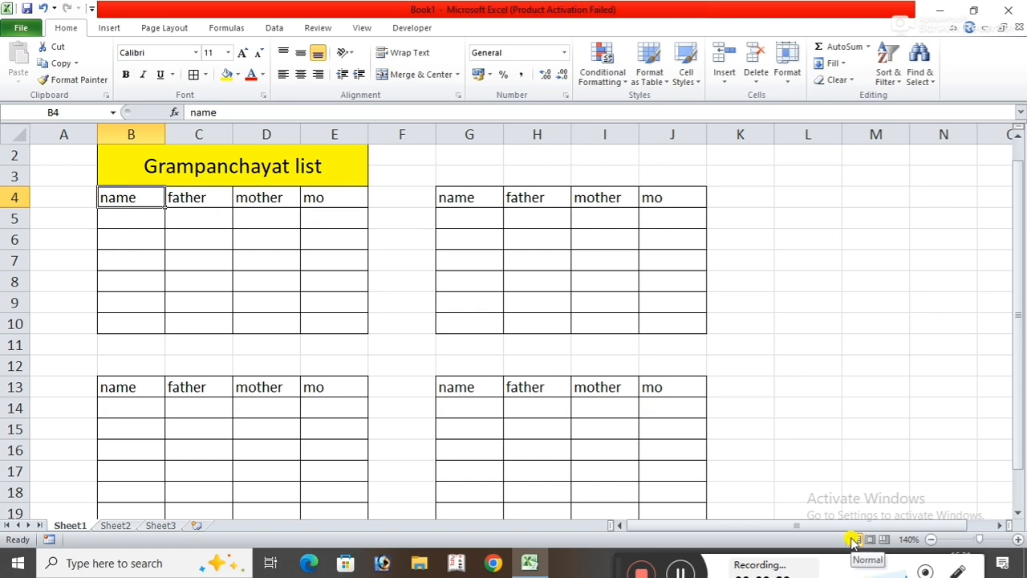
click(141, 218)
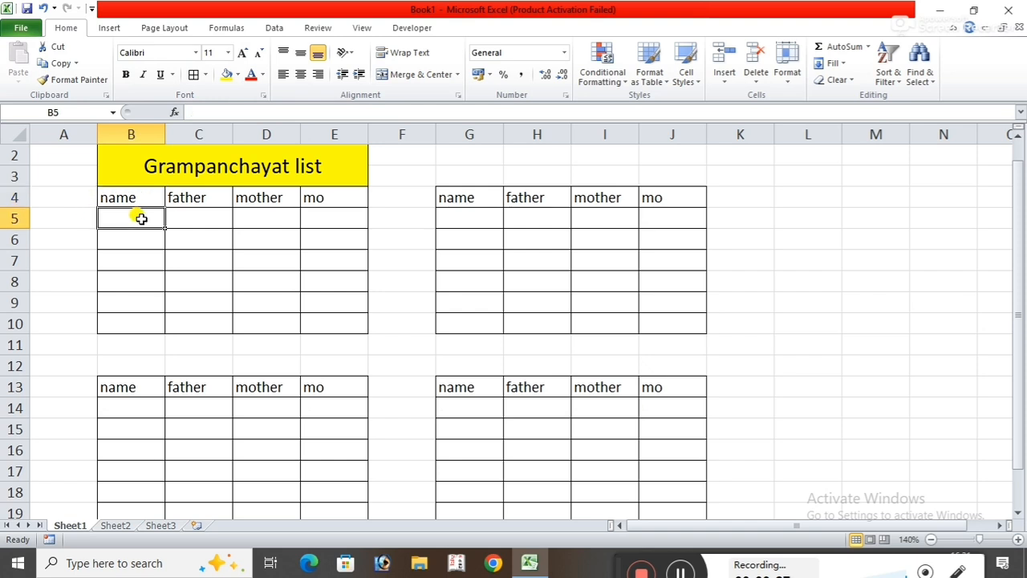
Enter the person's name, father's name and mother's name in capital letters in cells B5, C5 and D5 of the first table.
text(R)
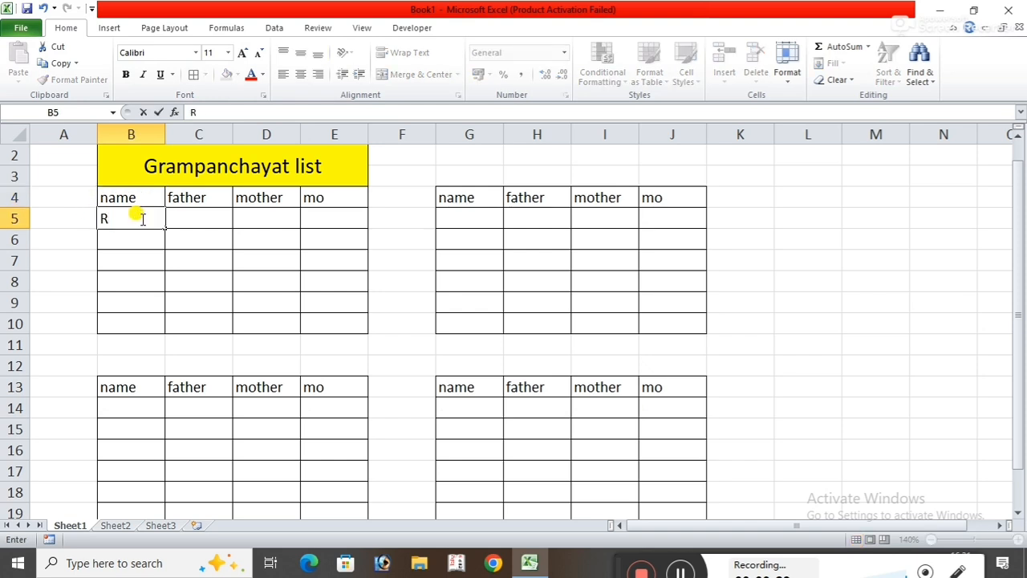
text(AHUL)
key(Tab)
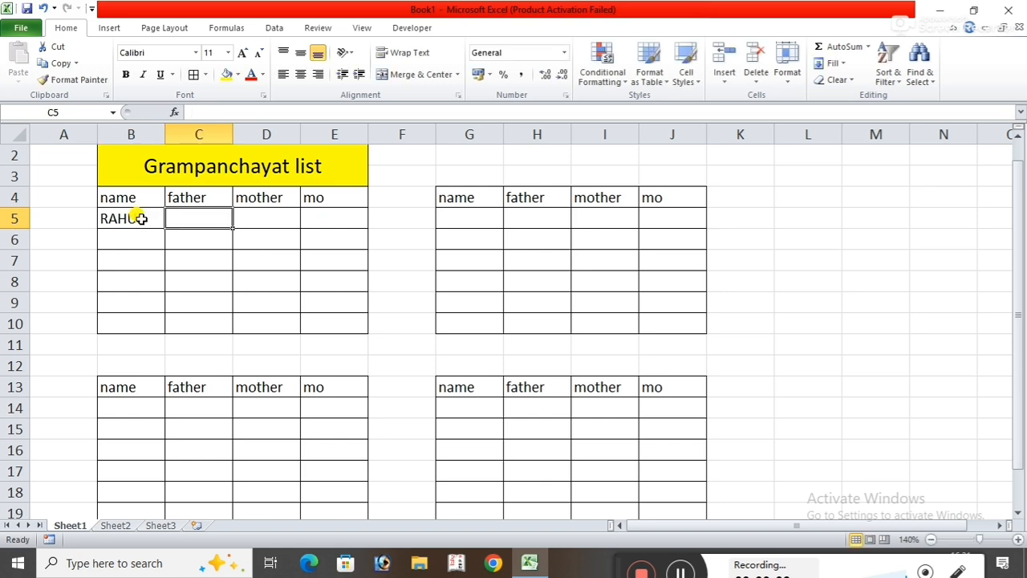
text(AKASH)
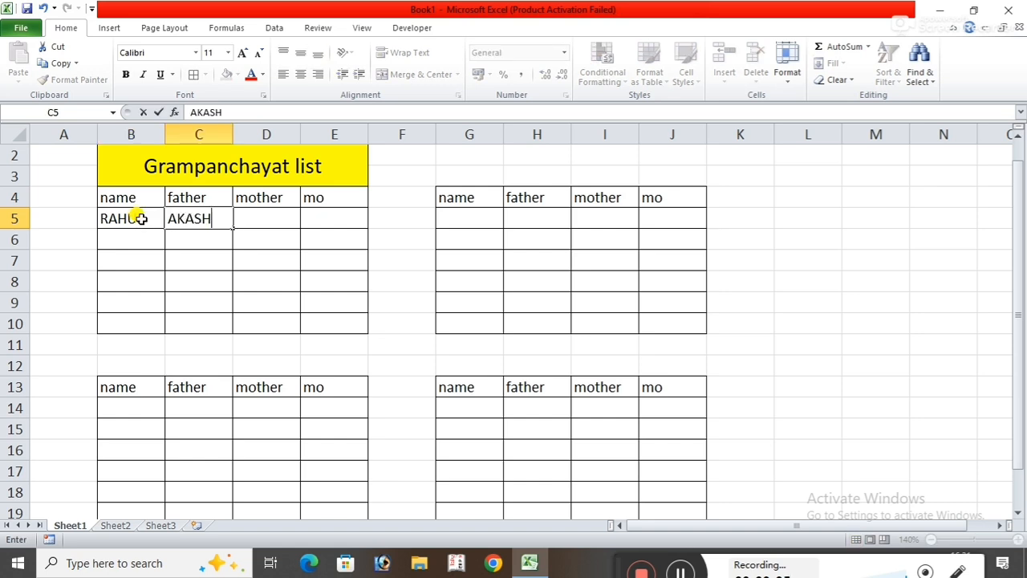
key(Tab)
text(ANITA)
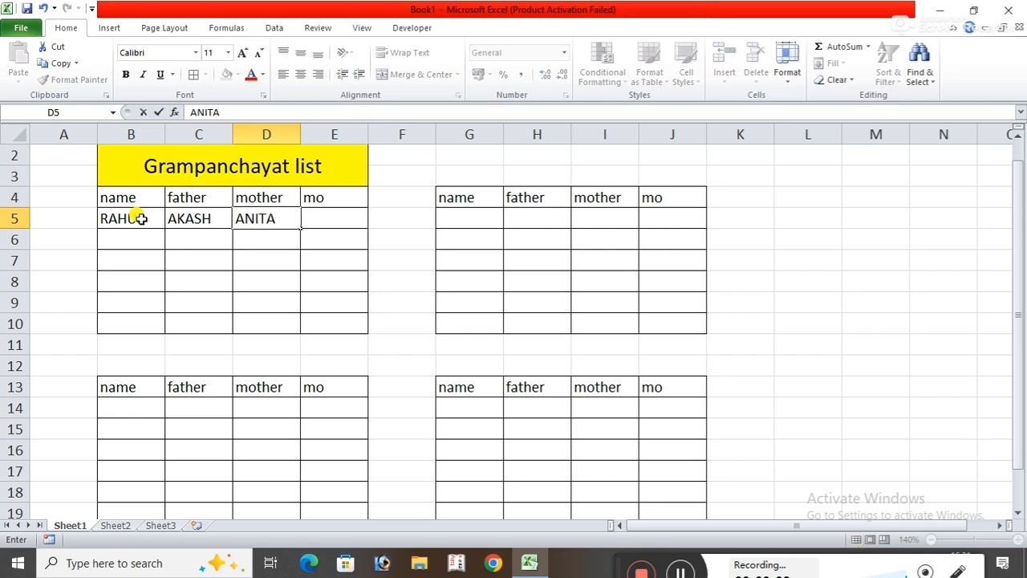
Enter the person's mobile number in cell E5 under the mo heading of the first table.
key(Tab)
scroll(141, 218, up, 1)
key(Up)
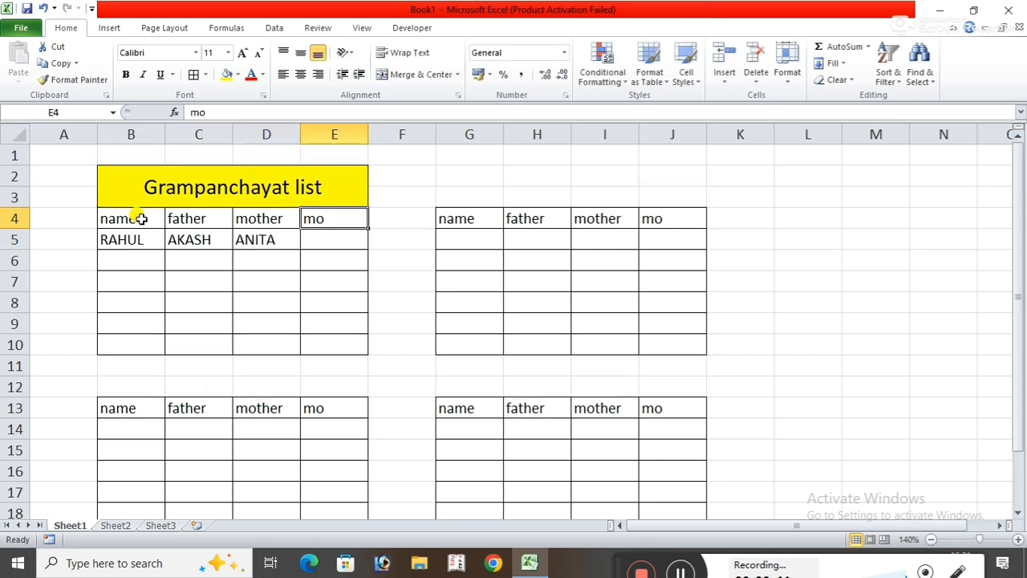
key(Down)
text(9888888)
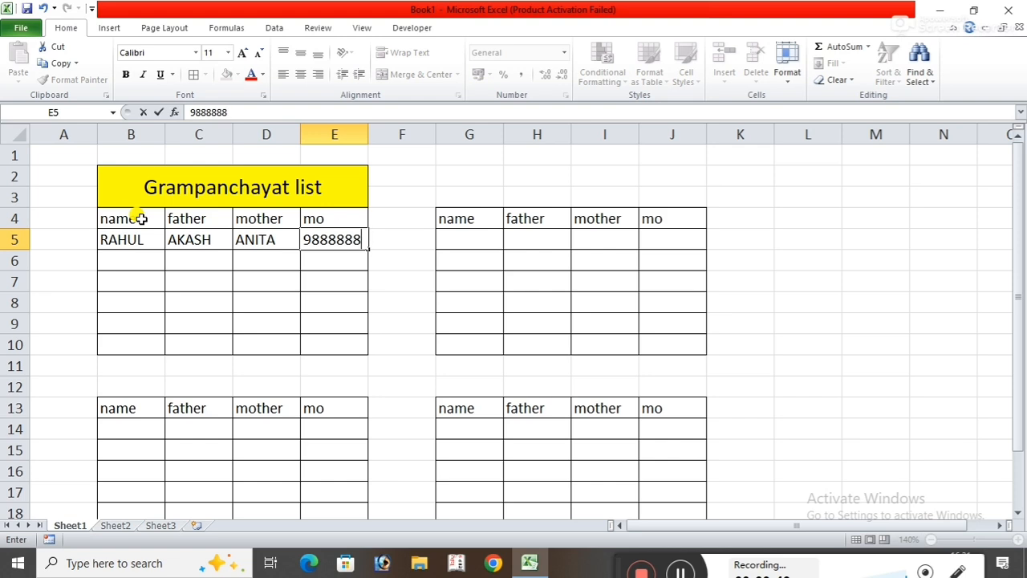
text(76)
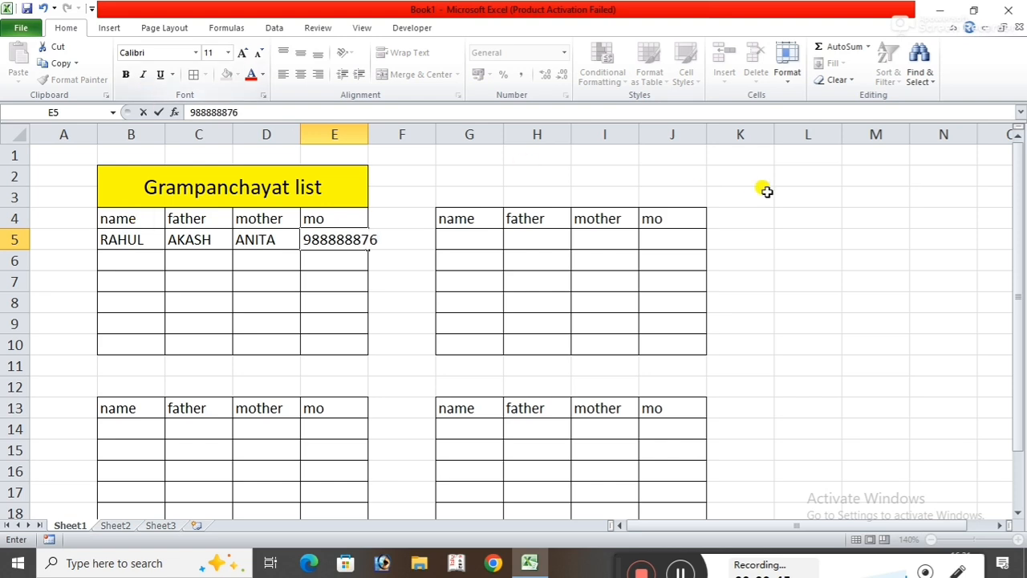
drag(782, 192, 735, 197)
click(973, 402)
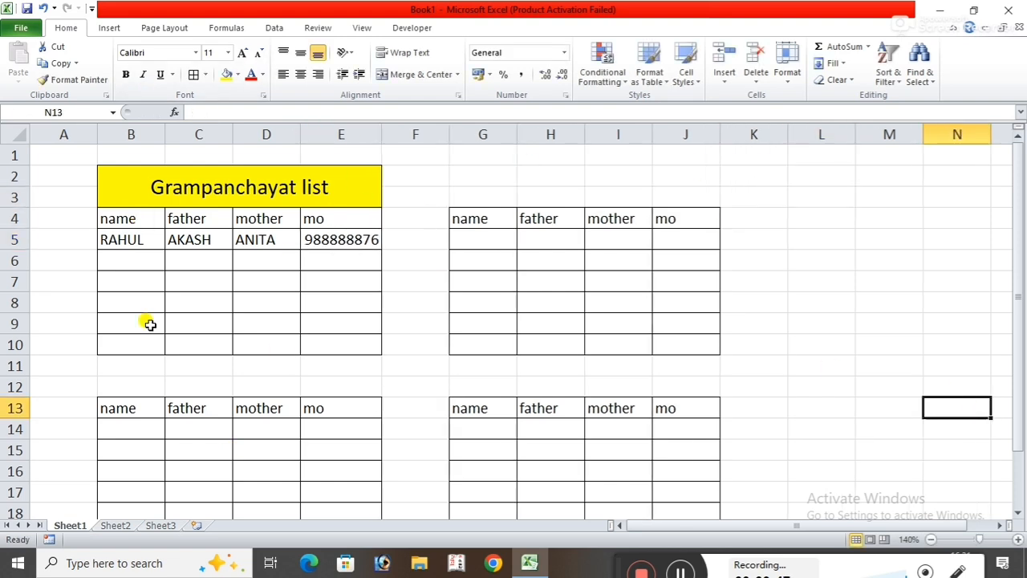
drag(1022, 256, 1020, 224)
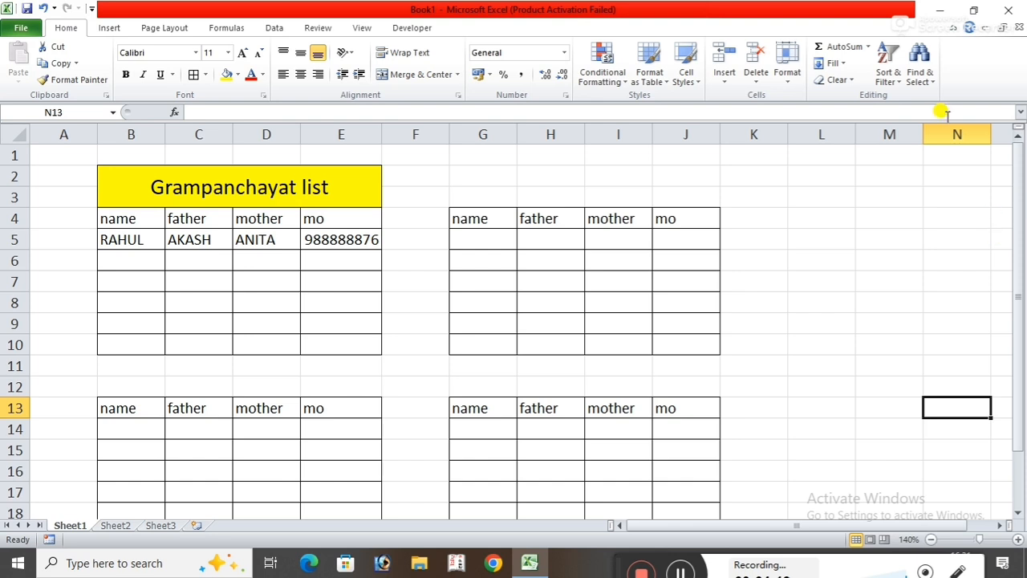
Label the first table with a centered, bold number 1 in cell A4.
click(141, 433)
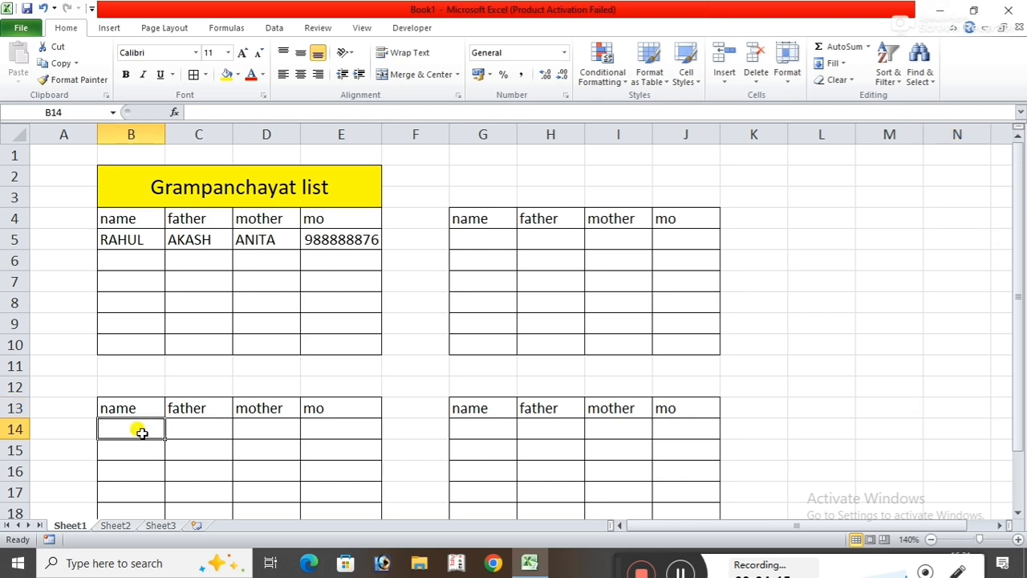
click(55, 215)
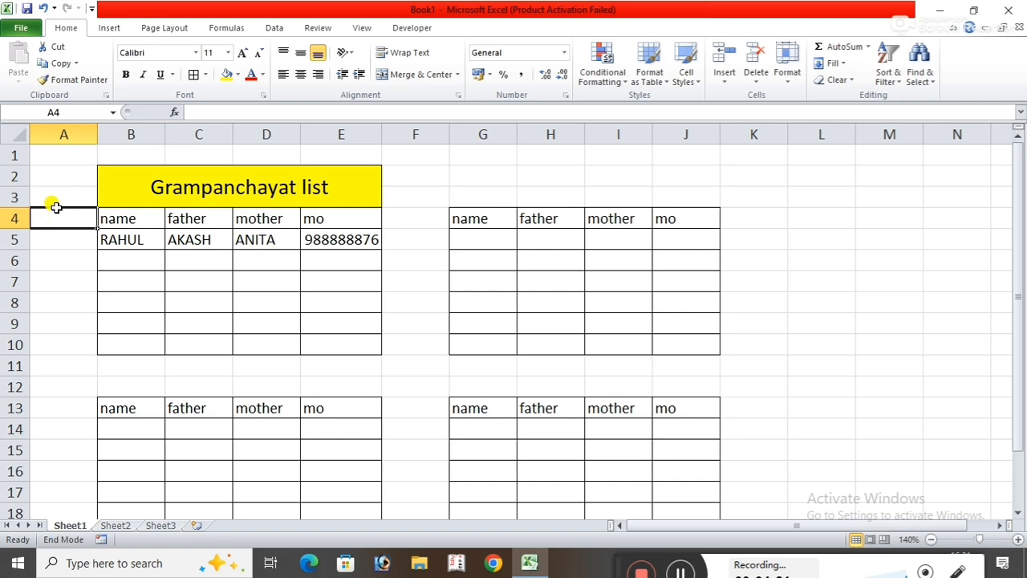
text(1)
click(61, 180)
click(57, 213)
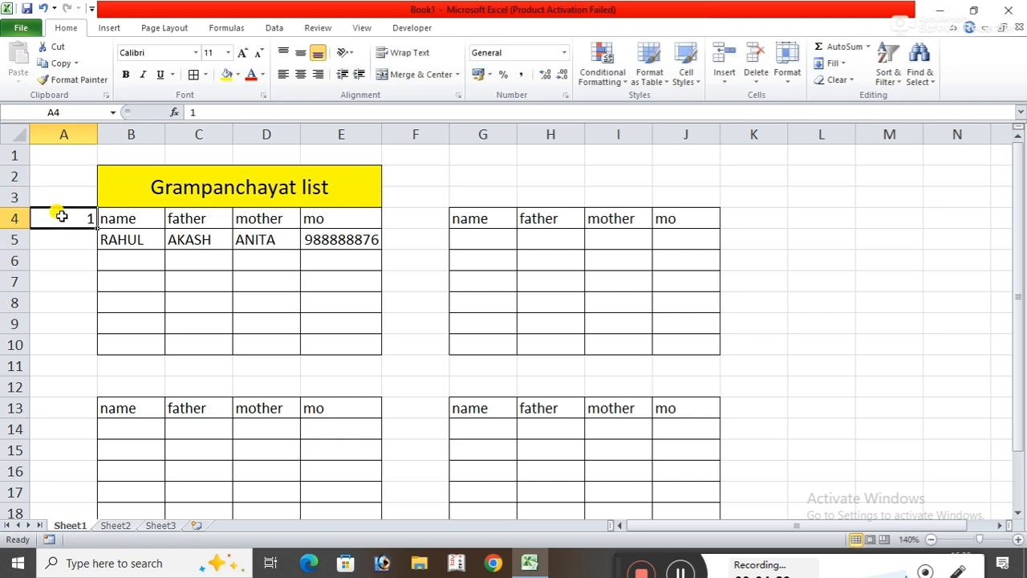
click(300, 74)
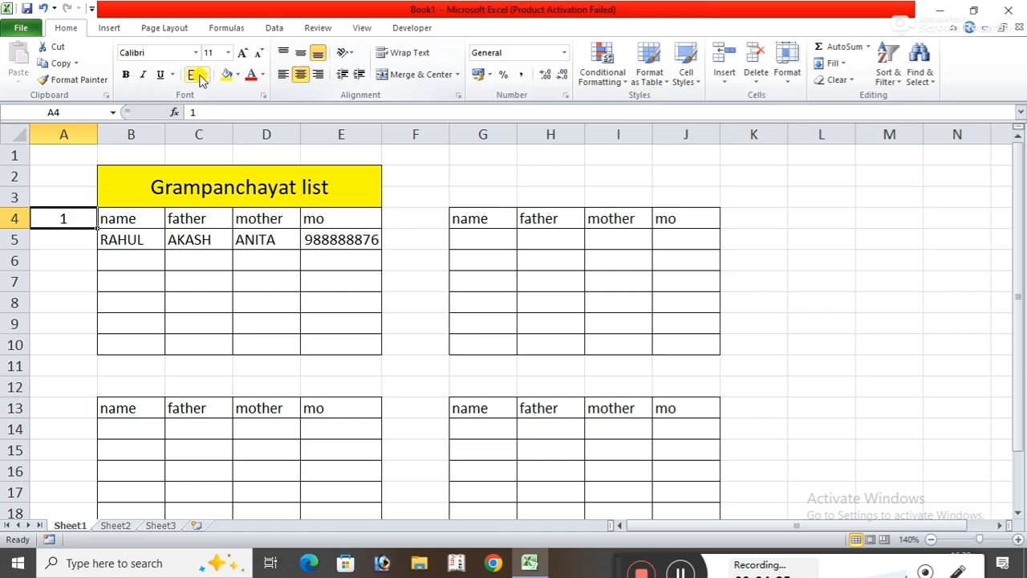
click(127, 74)
click(419, 177)
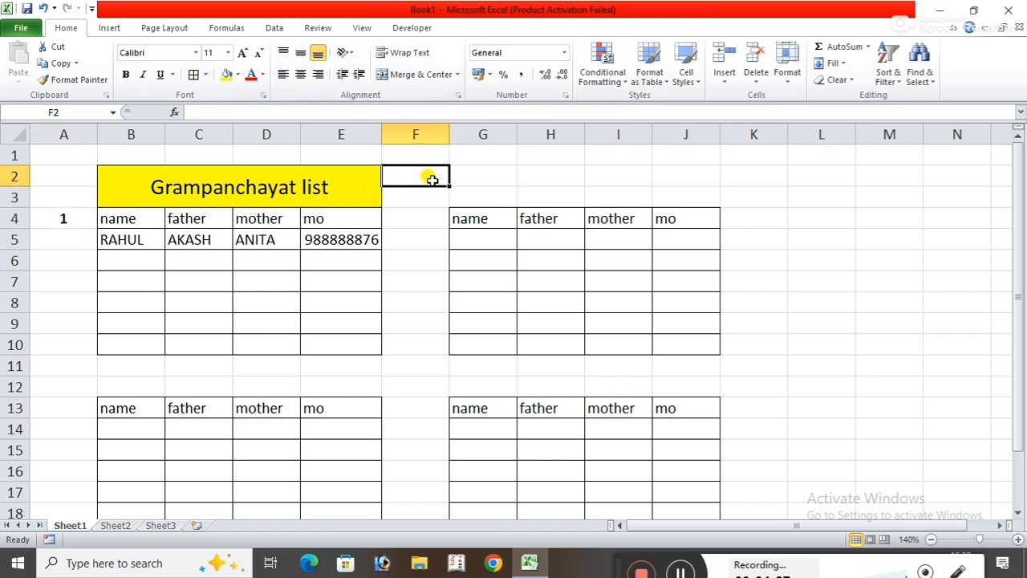
Label the table below the first one with a centered, bold number 2 in cell A13.
click(61, 410)
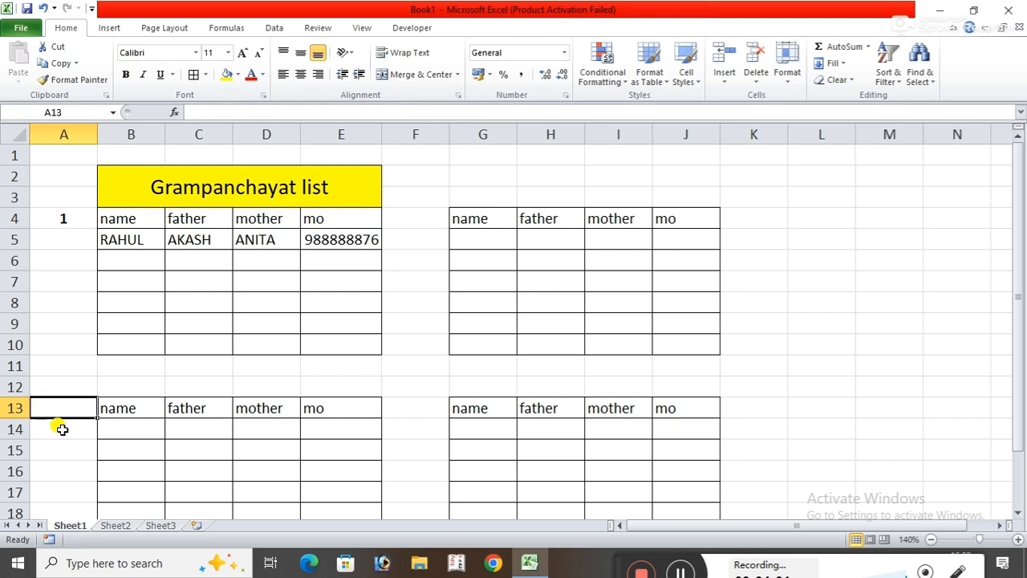
text(2)
click(281, 365)
click(77, 405)
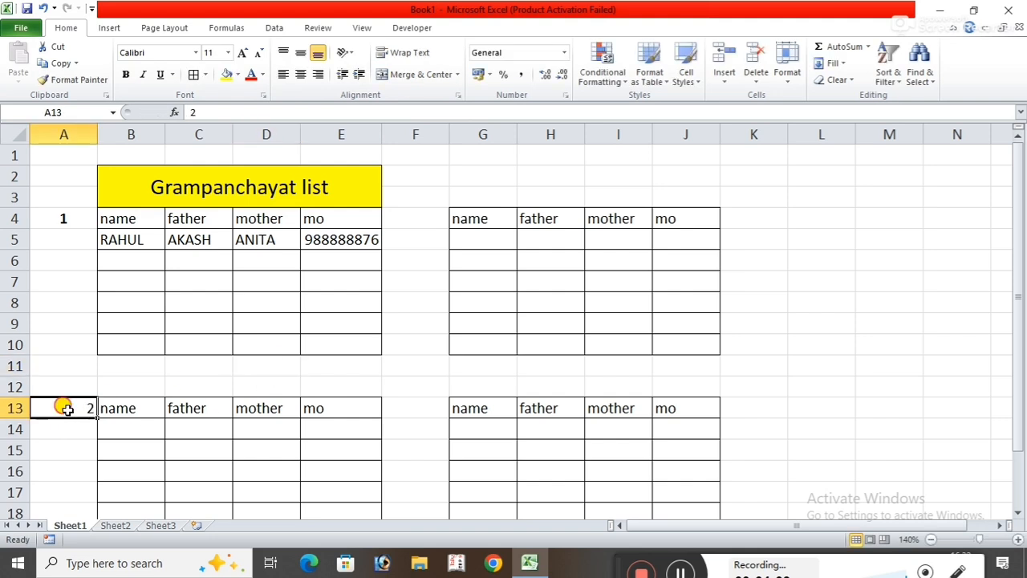
click(300, 73)
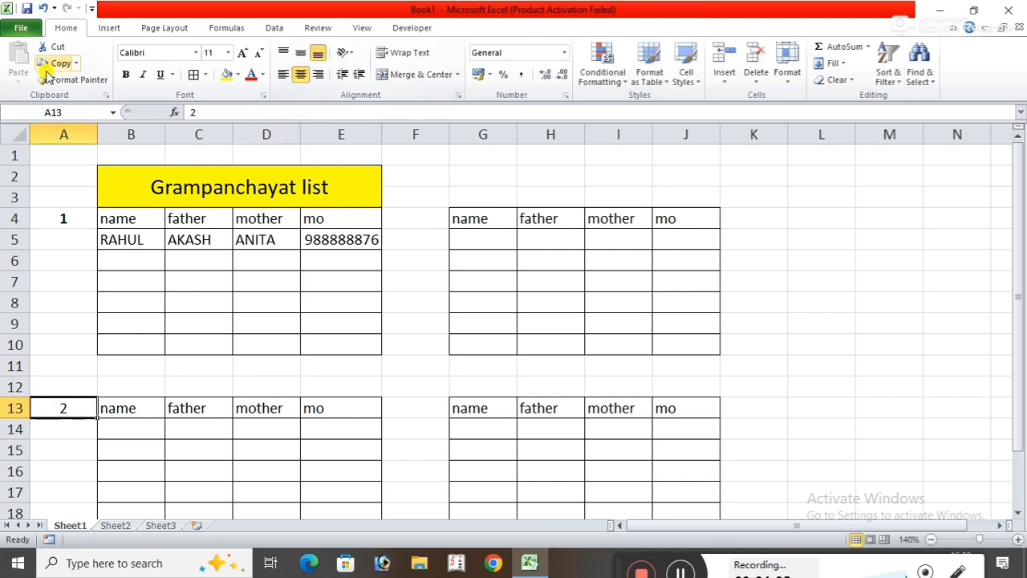
click(125, 75)
click(935, 321)
Label the table starting at G4 with a centered, bold number 3 in cell F4.
click(415, 217)
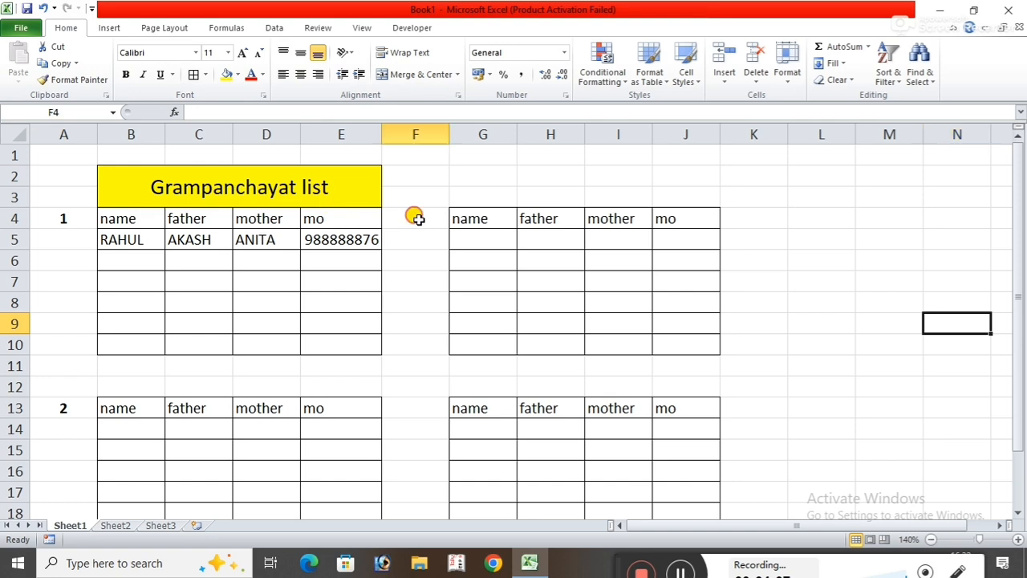
text(3)
click(878, 202)
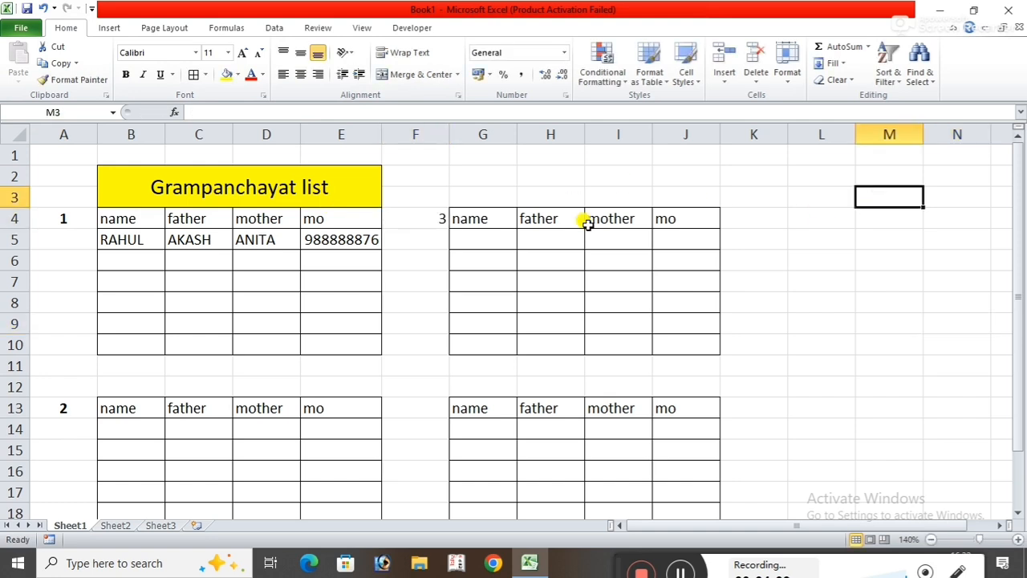
click(410, 218)
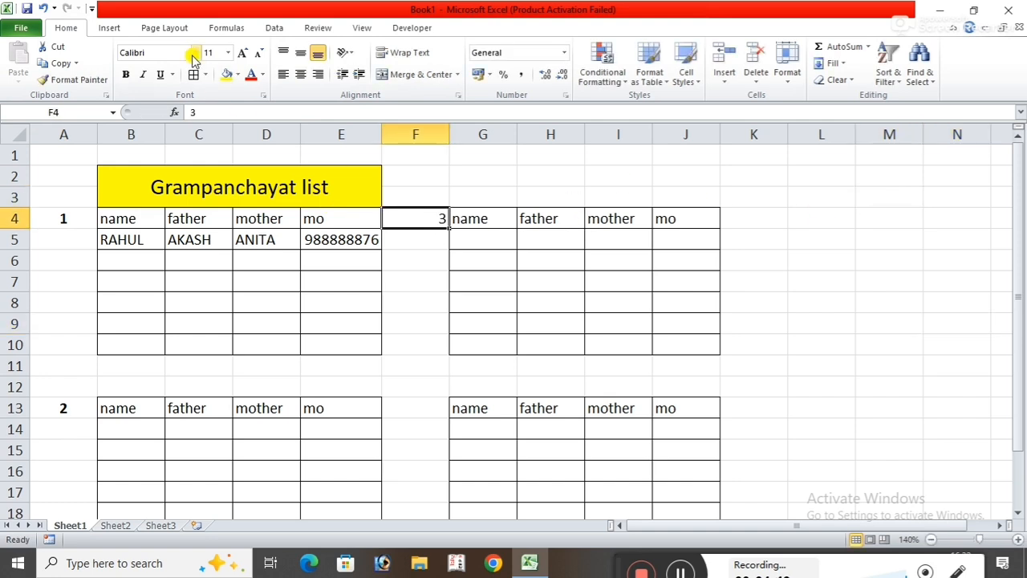
click(300, 74)
click(124, 75)
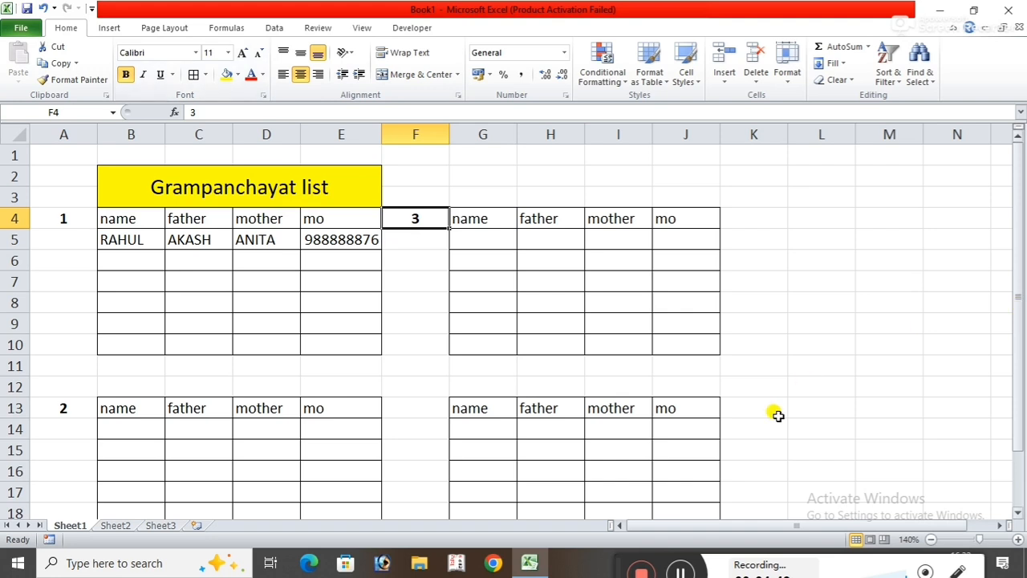
click(811, 347)
Label the table starting at G13 with a centered, bold number 4 in cell F13.
click(415, 408)
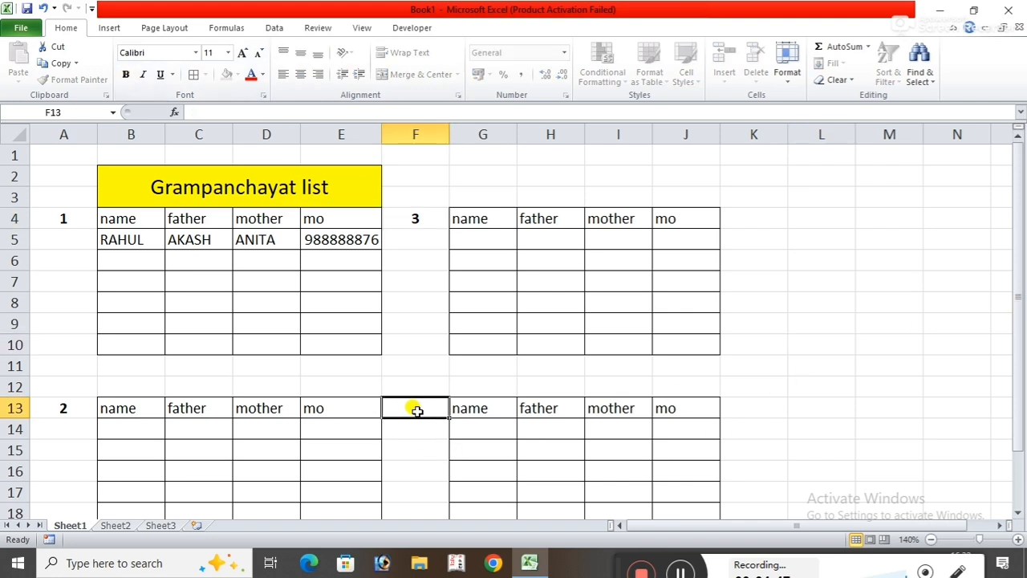
text(4)
click(899, 409)
click(424, 404)
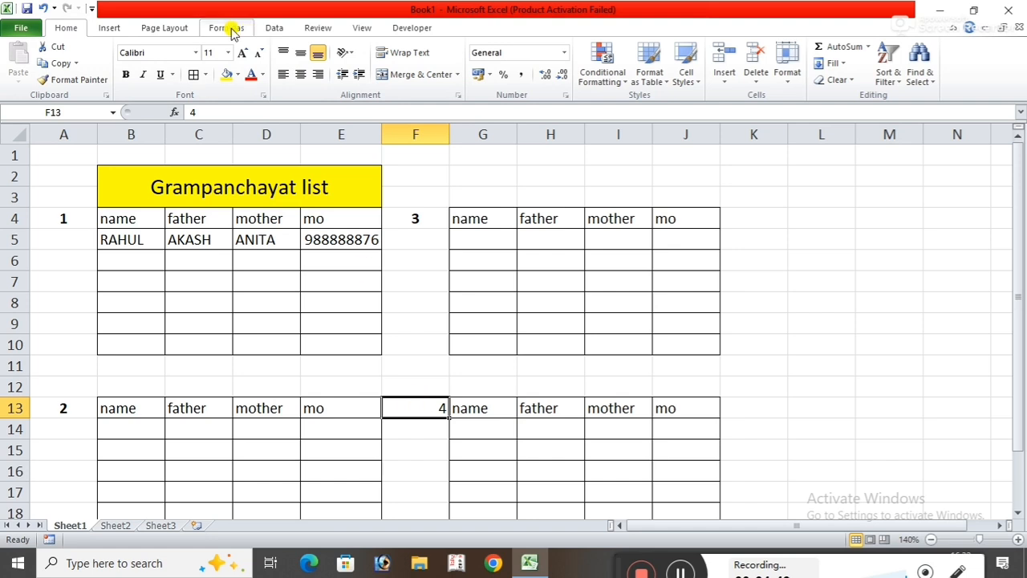
click(301, 74)
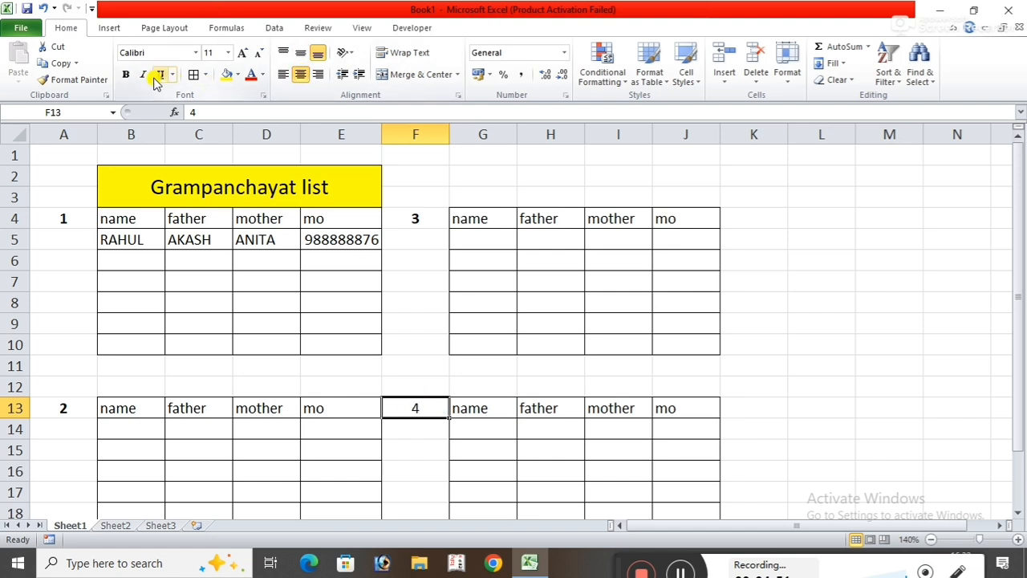
click(125, 74)
click(857, 282)
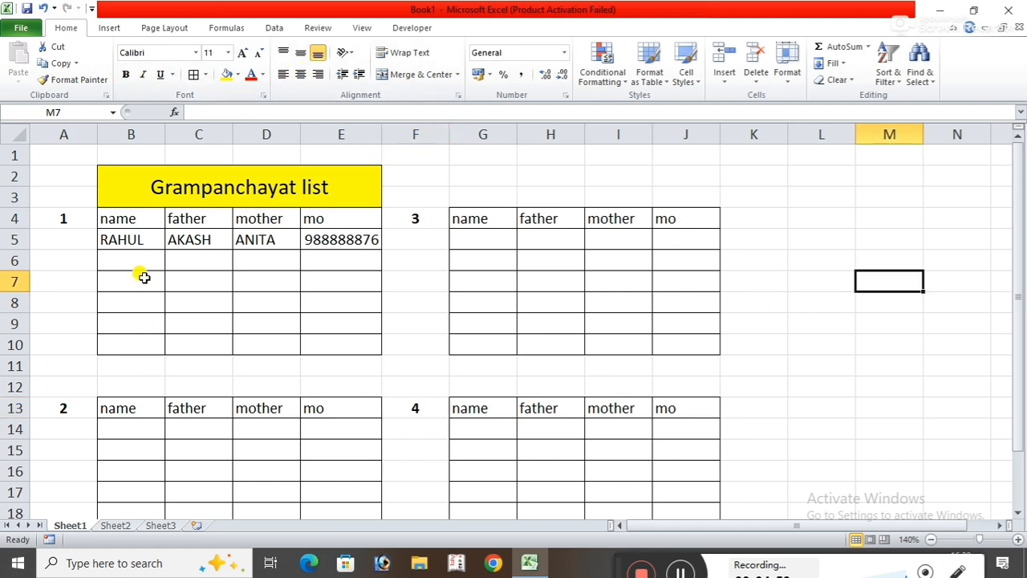
Enter the formula =LOWER(B5) in cell B14 to convert the first table's name to lowercase.
click(146, 427)
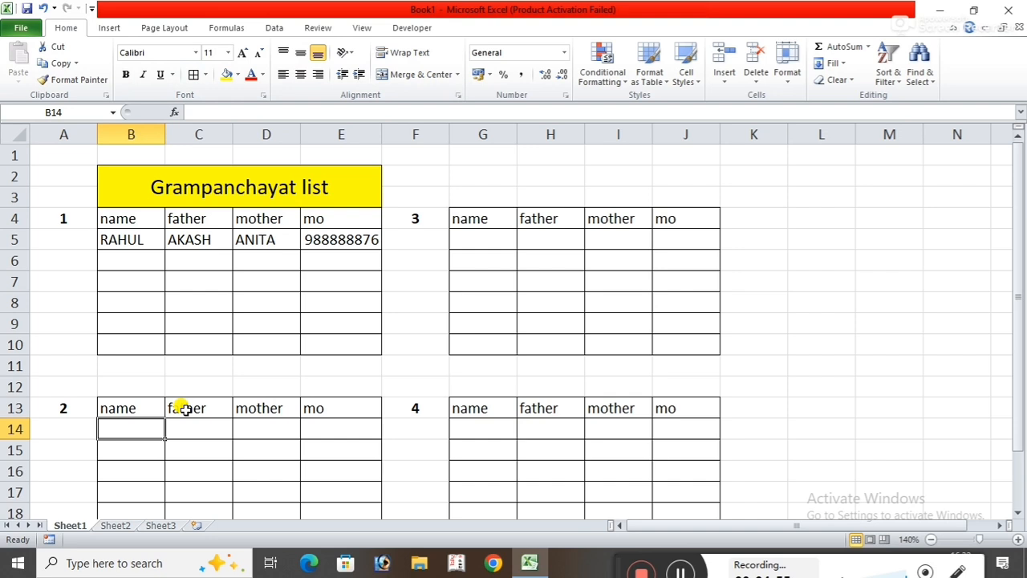
text(=)
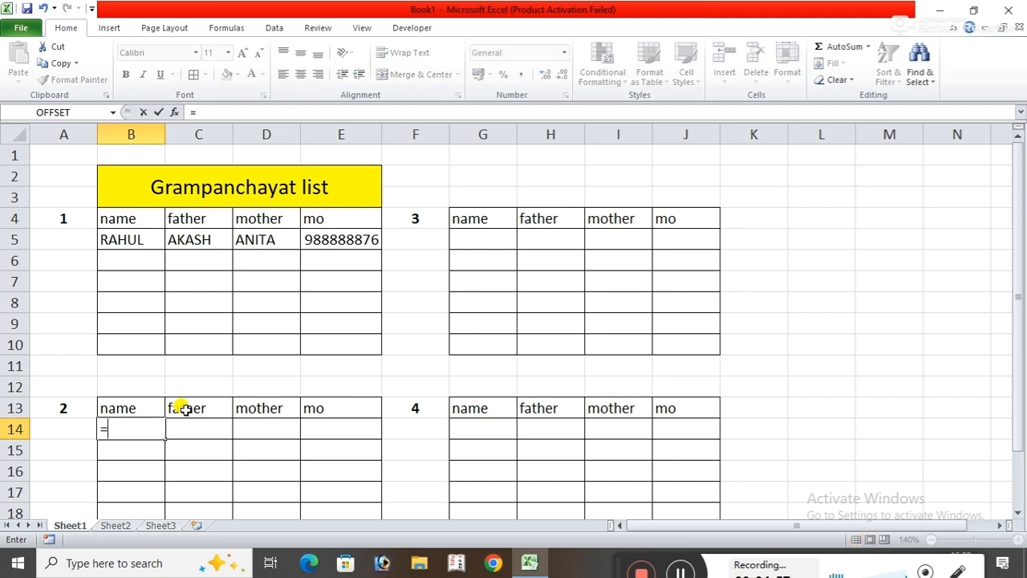
text(LO)
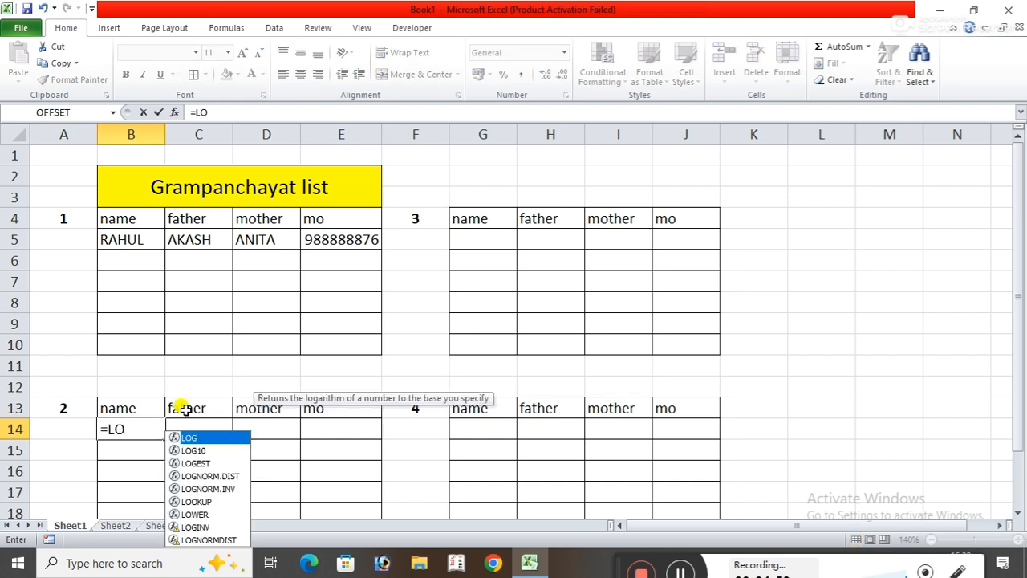
text(WER)
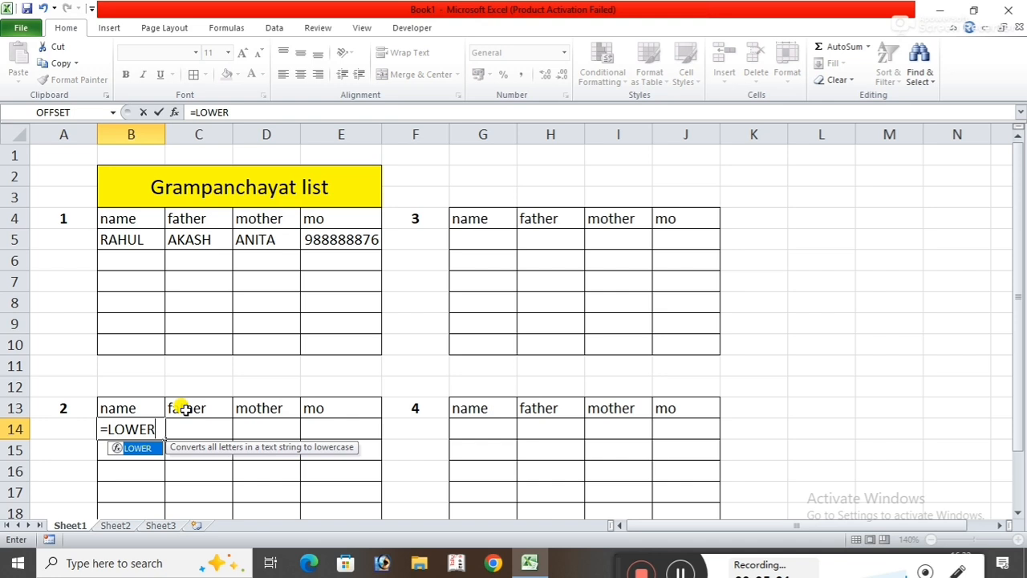
text(()
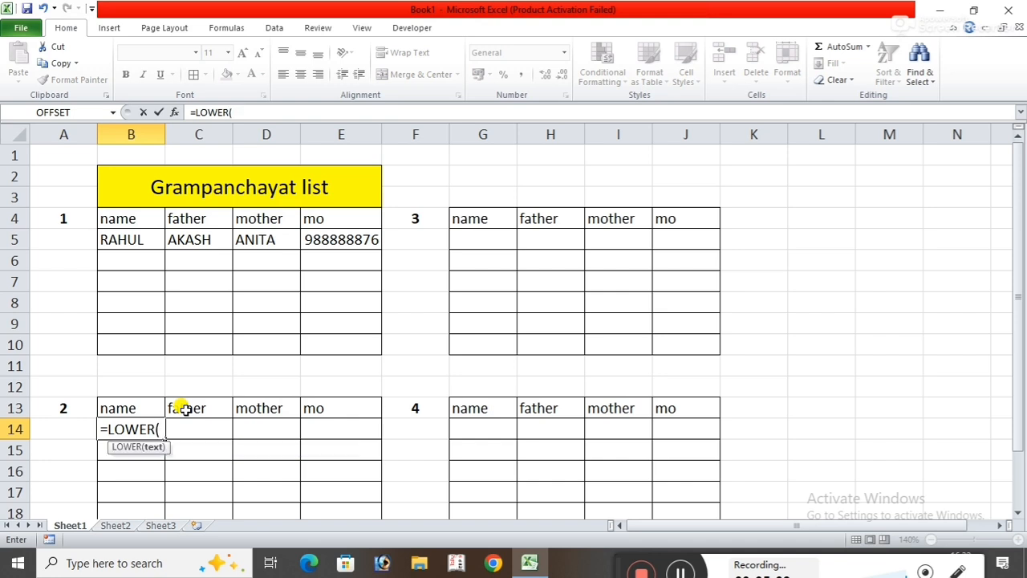
click(136, 241)
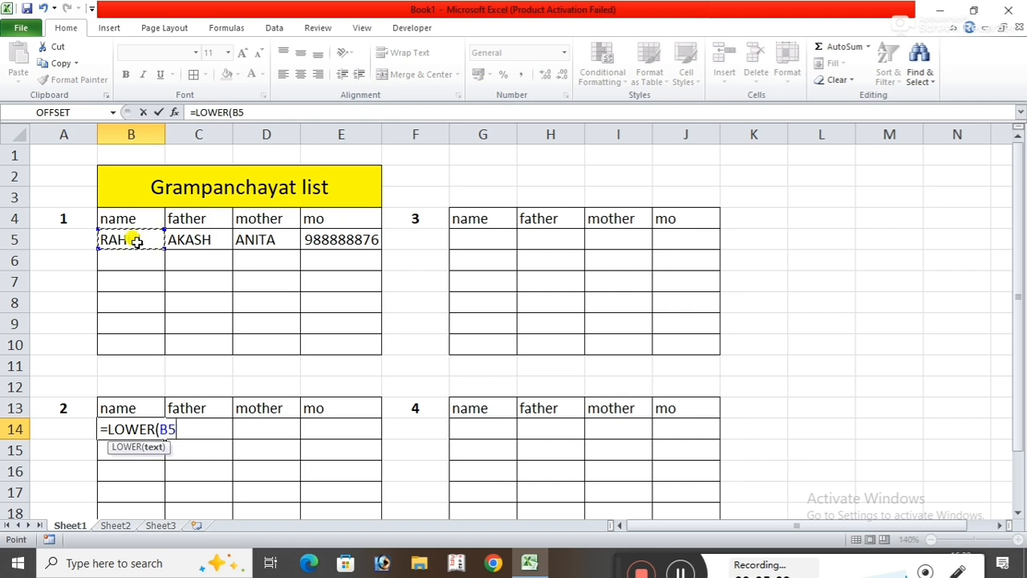
text())
key(Return)
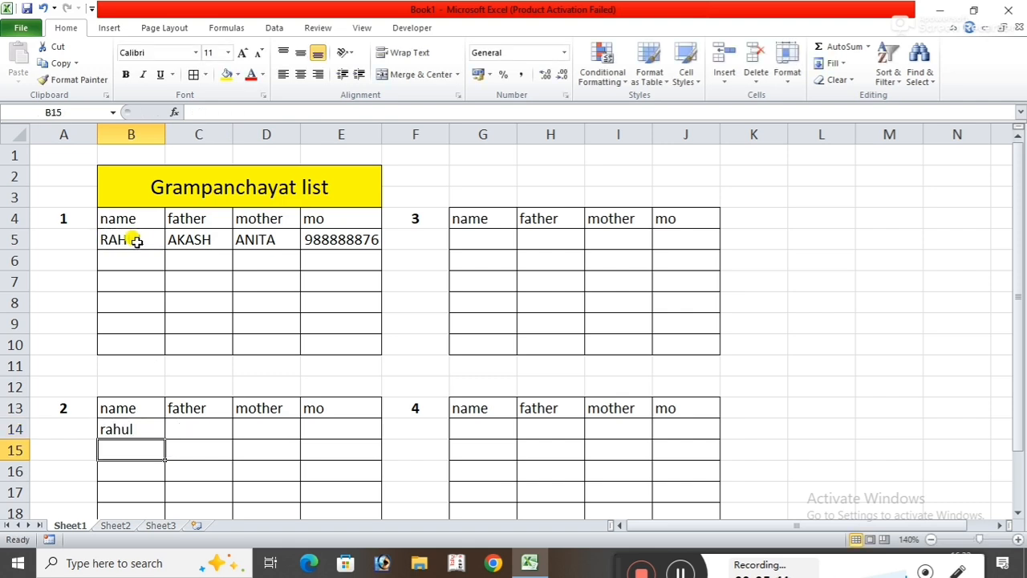
Fill the LOWER formula from B14 down through B19 in table 2's name column.
click(152, 427)
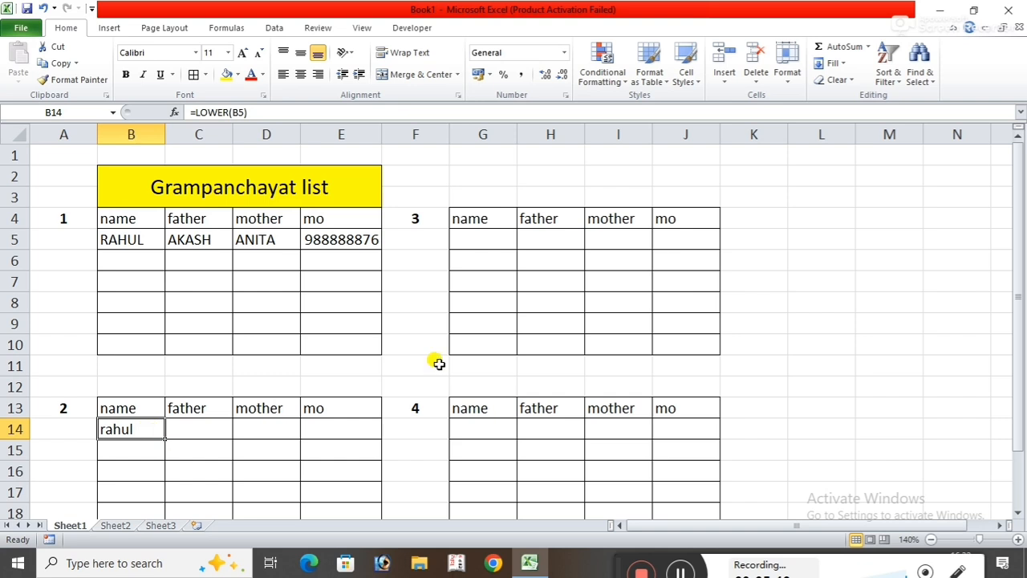
scroll(482, 337, down, 2)
drag(165, 315, 169, 412)
click(332, 470)
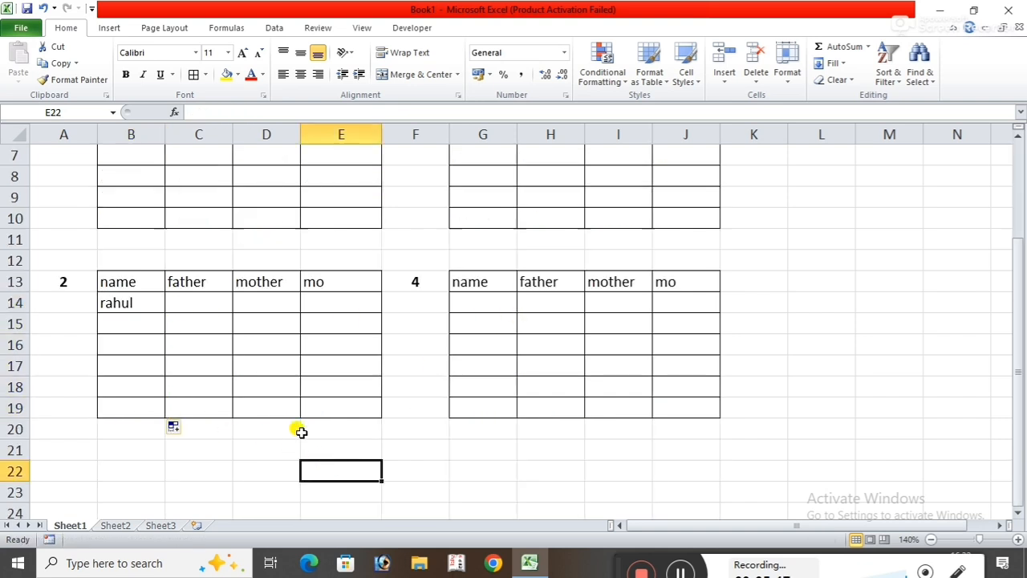
scroll(297, 431, up, 2)
click(207, 430)
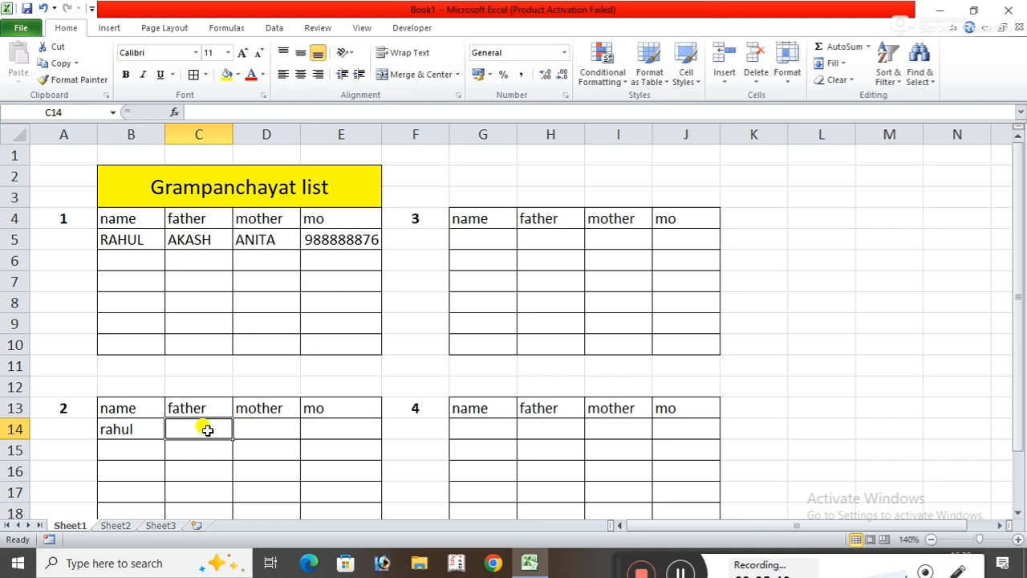
Write the formula =LOWER(C5) in cell C14 to convert the first table's father entry to lowercase.
text(=LO)
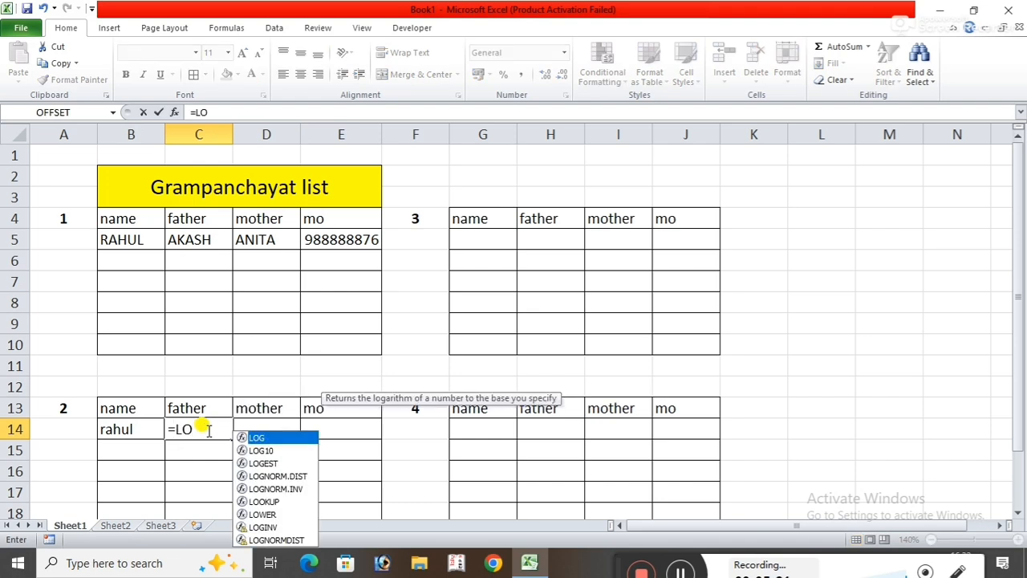
text(W)
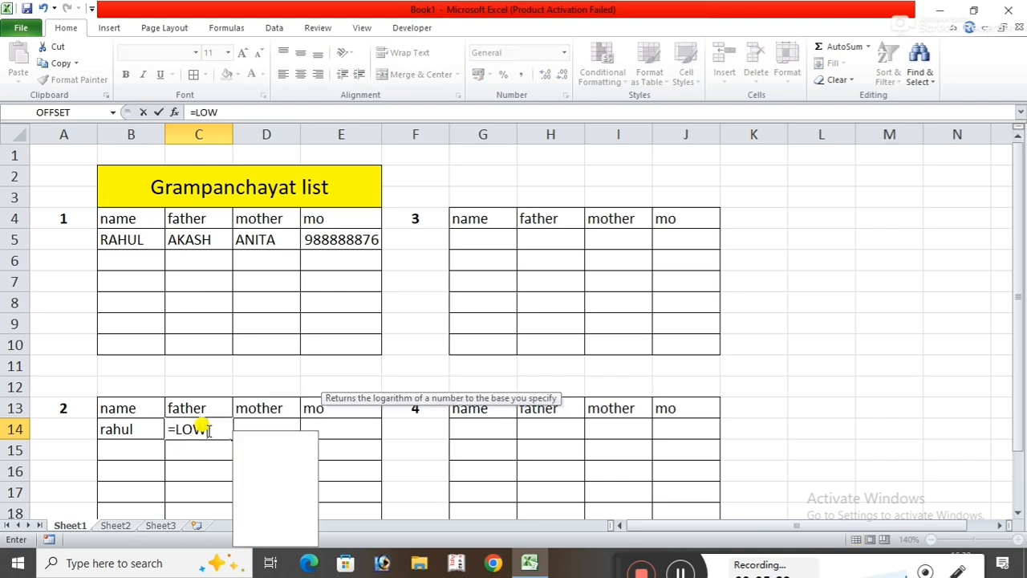
text(ER)
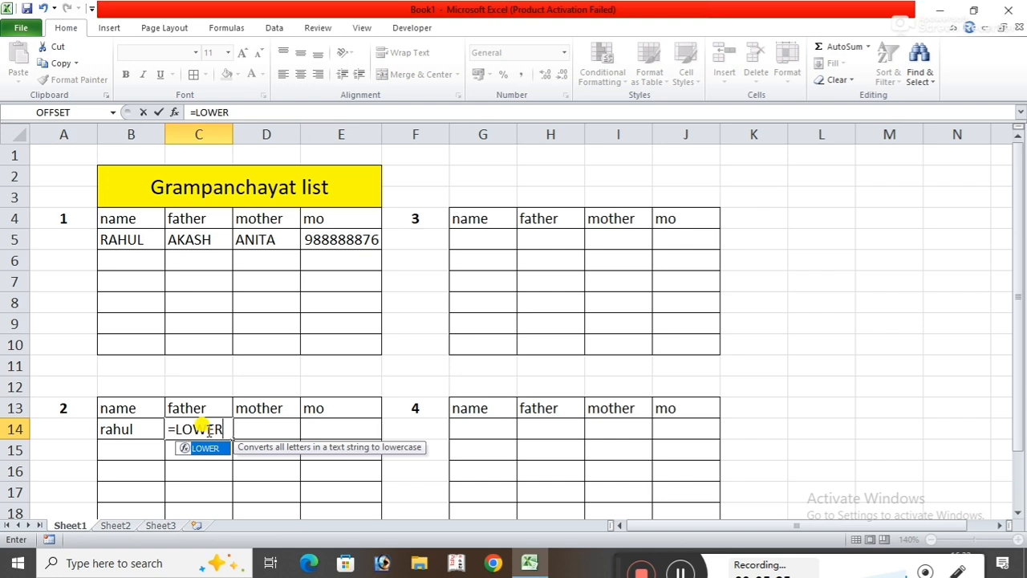
text(()
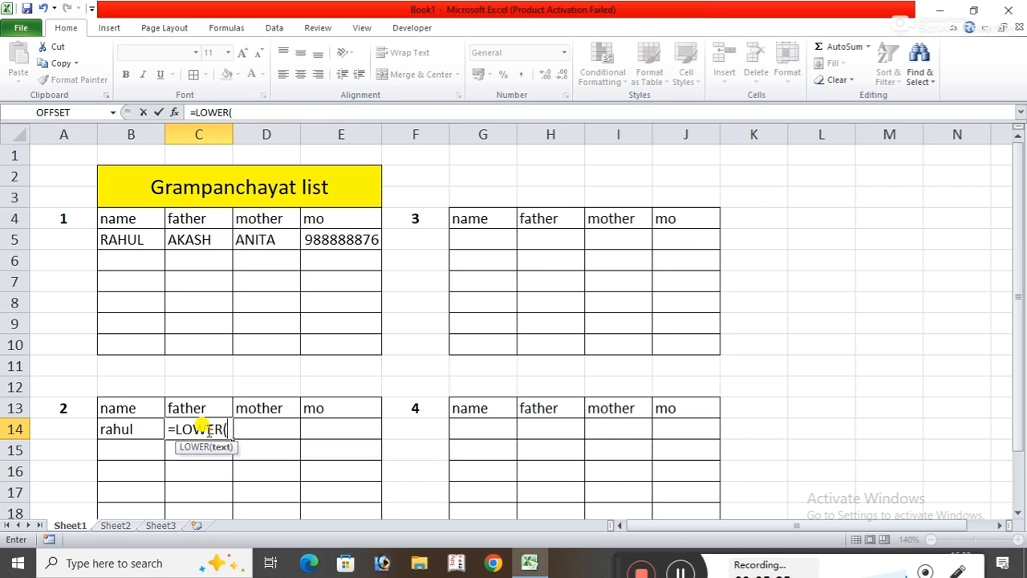
click(203, 238)
text())
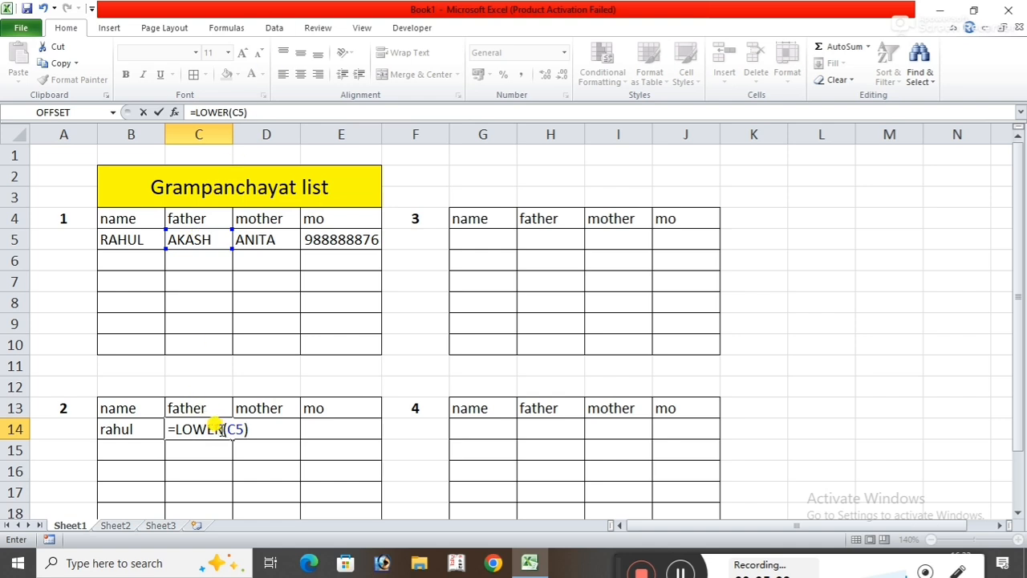
Copy the "=LOWER(" part of C14's formula for reuse, and fill the formula down through C19.
drag(223, 427, 161, 429)
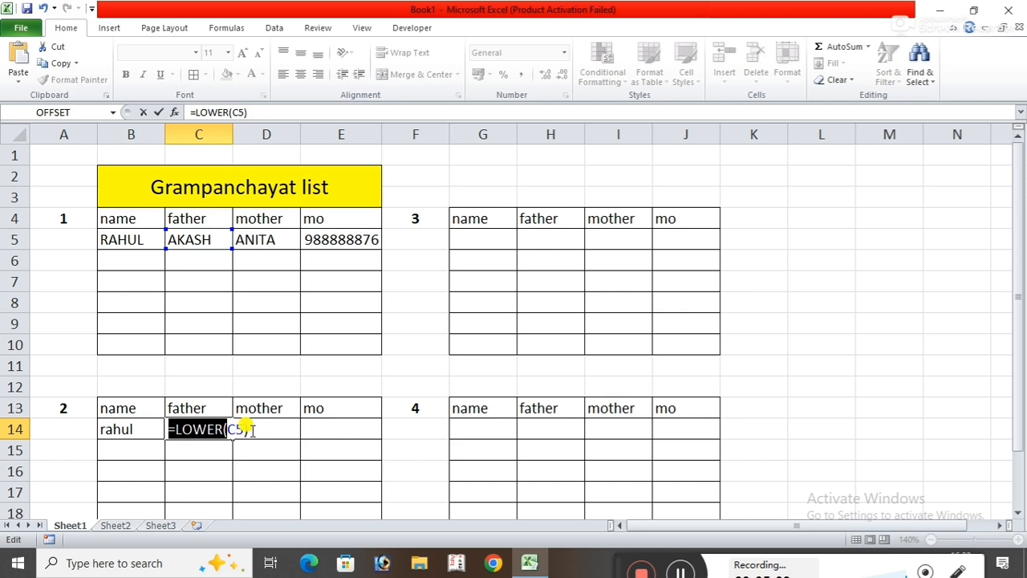
key(Return)
click(202, 425)
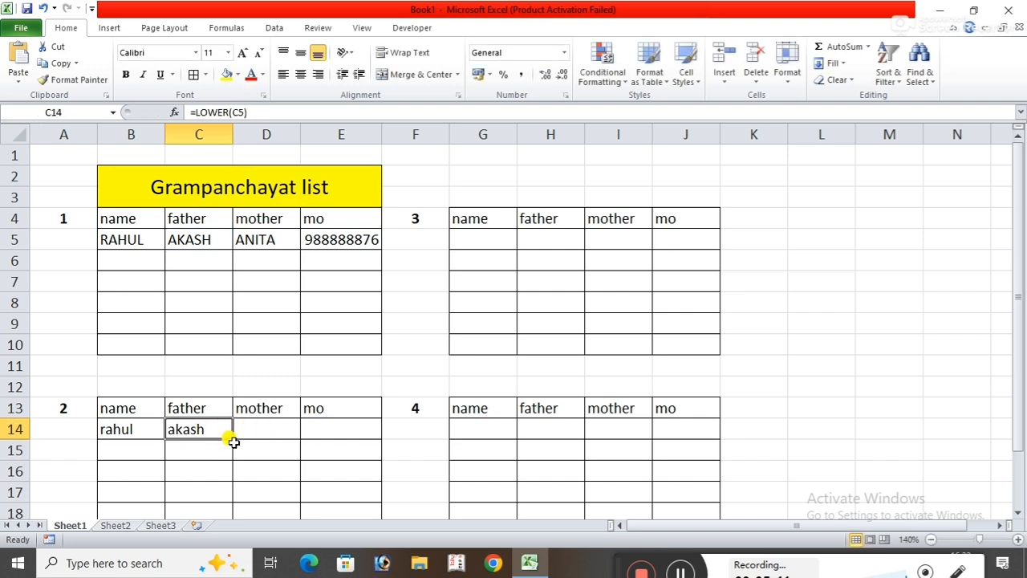
drag(233, 439, 241, 472)
Enter =LOWER(D5) in cell D14 by reusing the copied formula text, and fill it down through D19 in table 2's mother column.
click(275, 365)
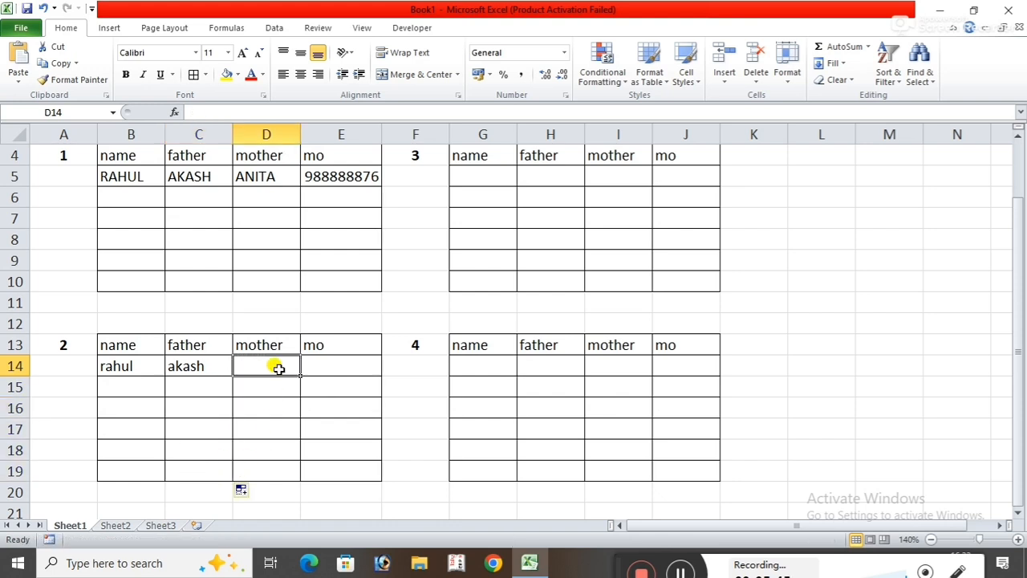
key(ctrl+v)
double_click(277, 366)
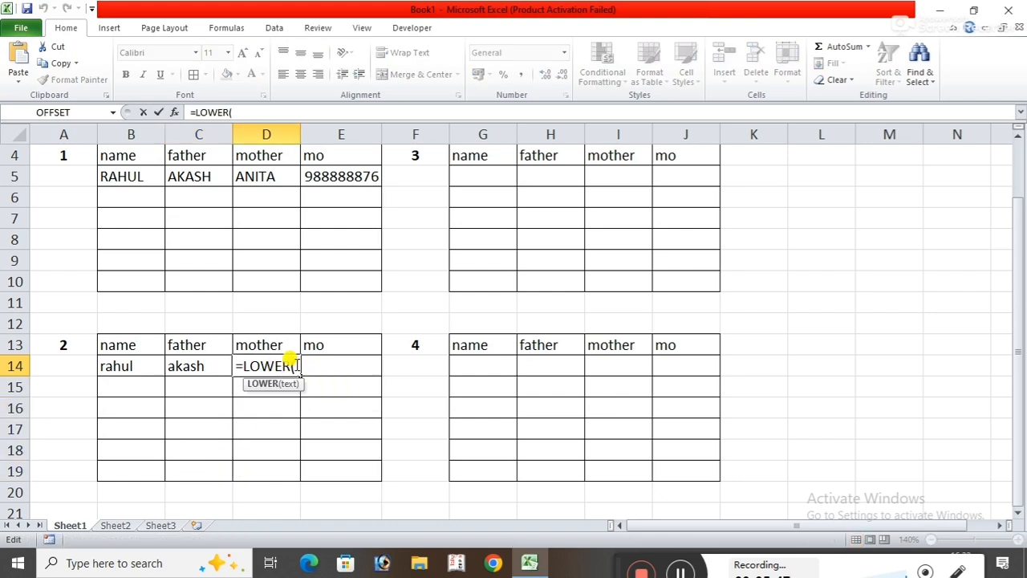
click(259, 176)
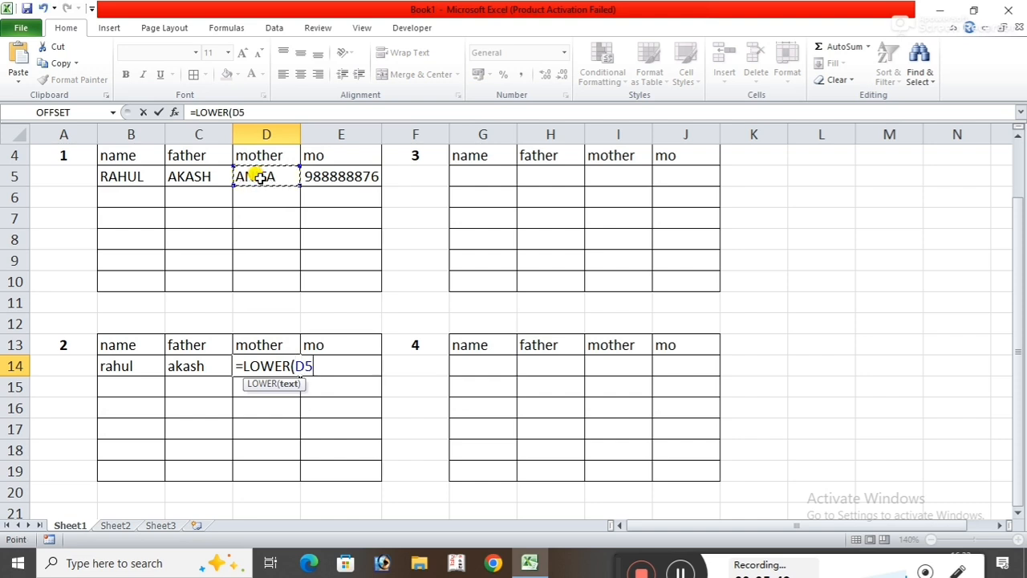
text())
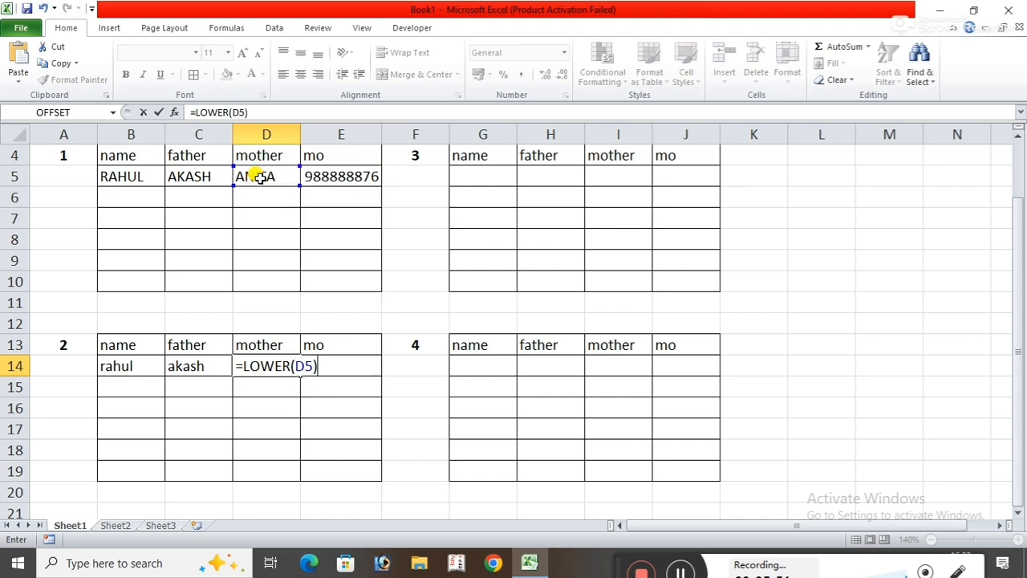
key(Return)
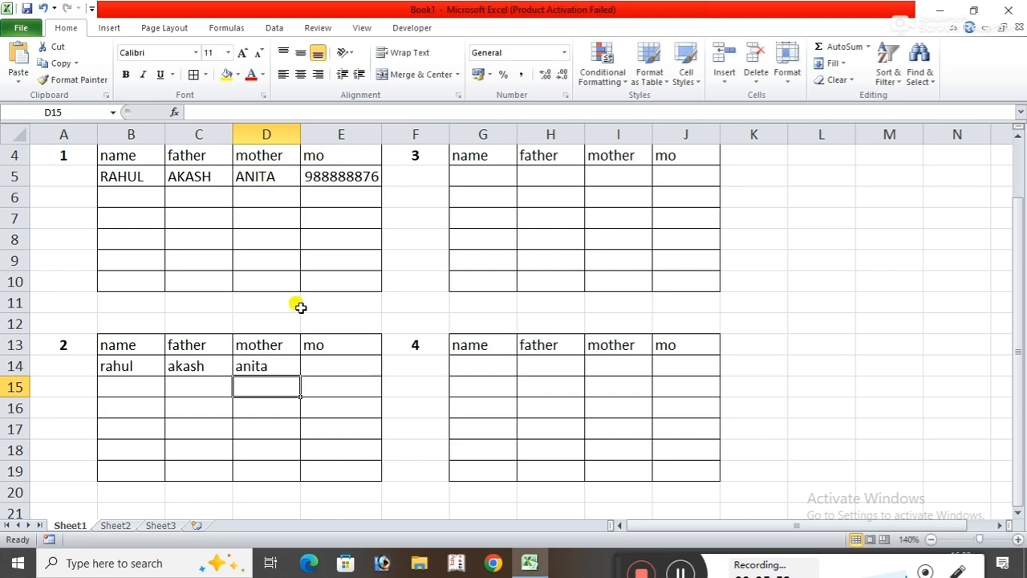
click(277, 366)
drag(298, 374, 293, 479)
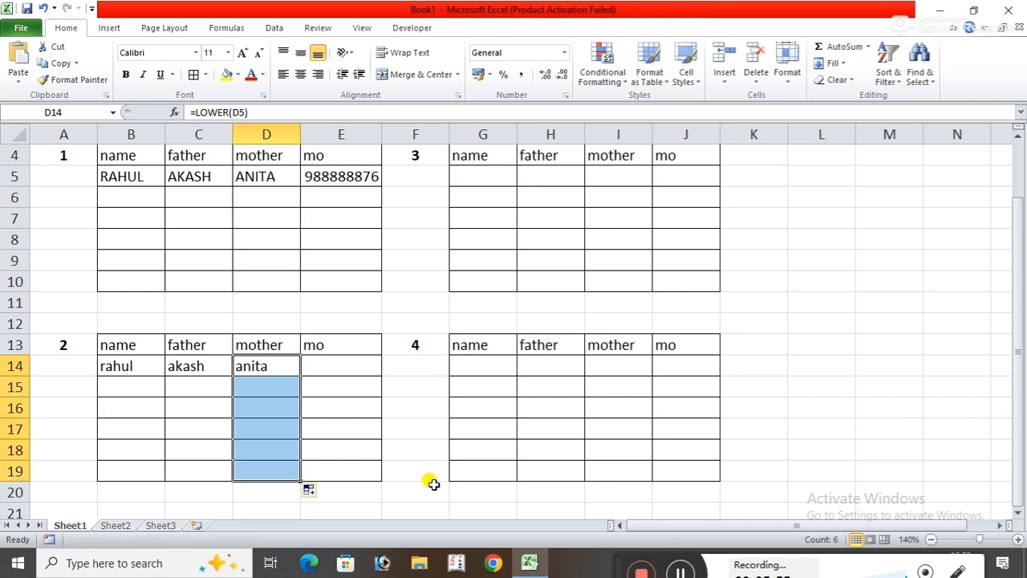
click(433, 485)
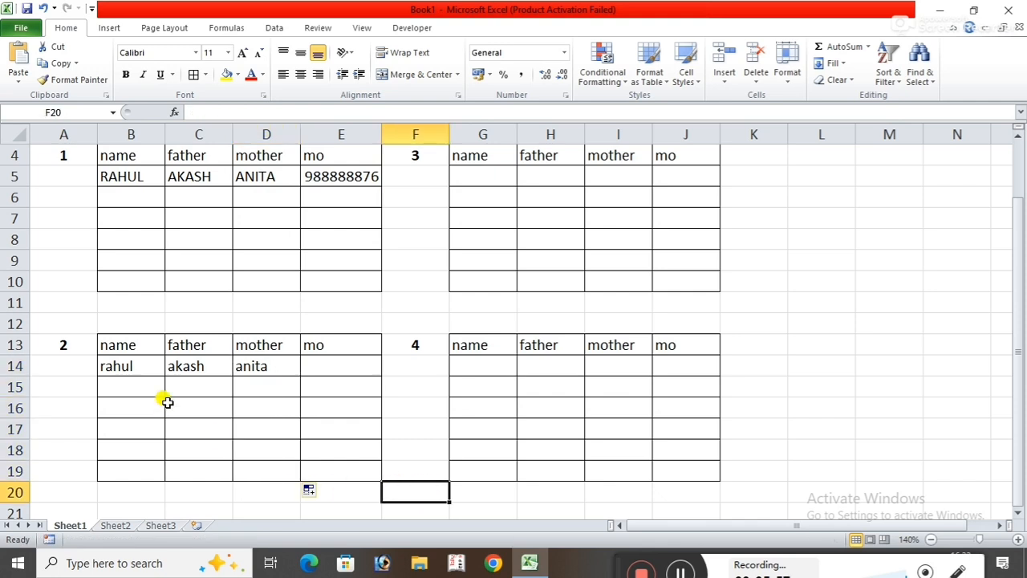
Link cell E14 to the first table's mo entry with =E5, and fill it down through E19.
click(325, 362)
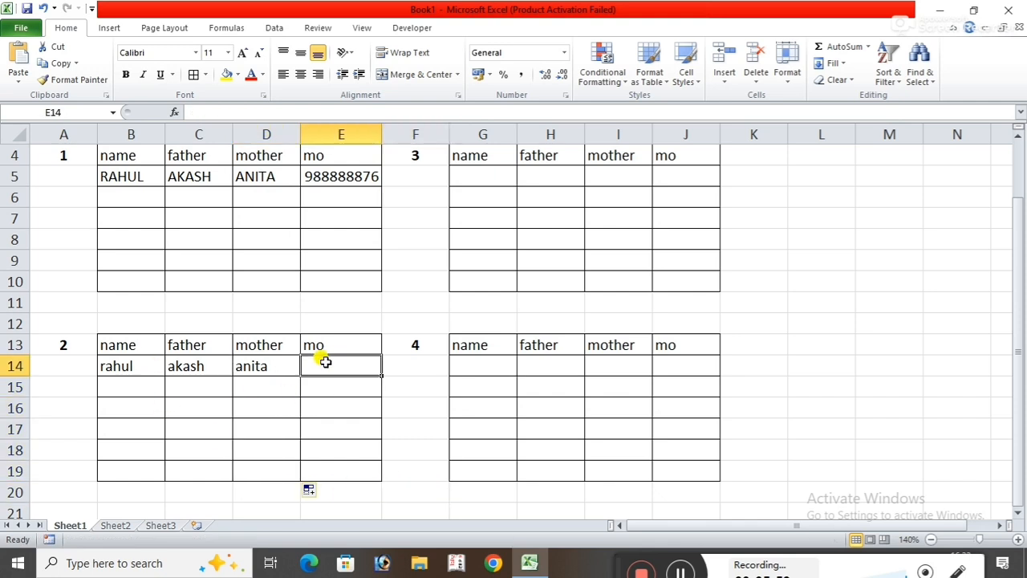
text(=)
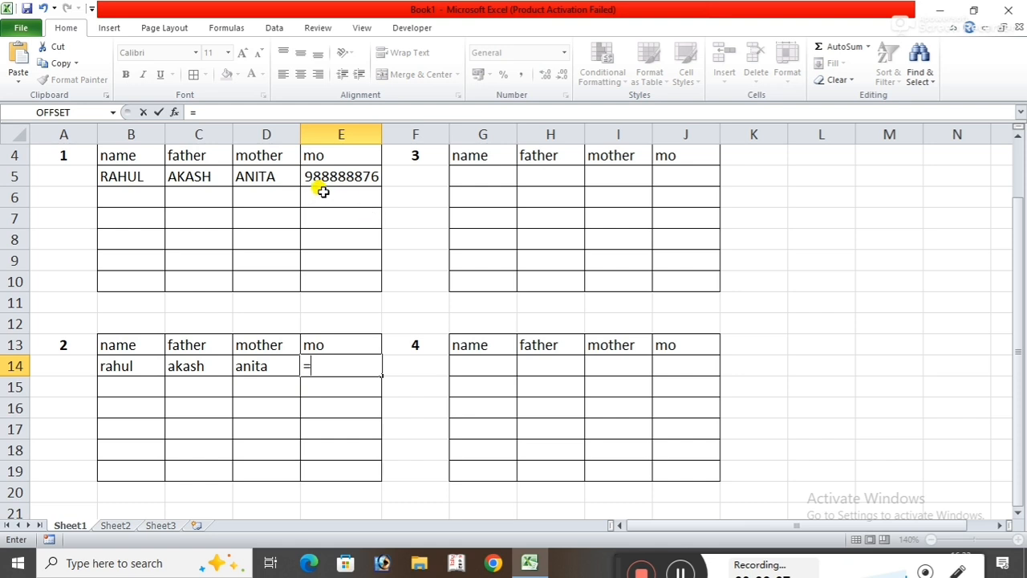
click(353, 177)
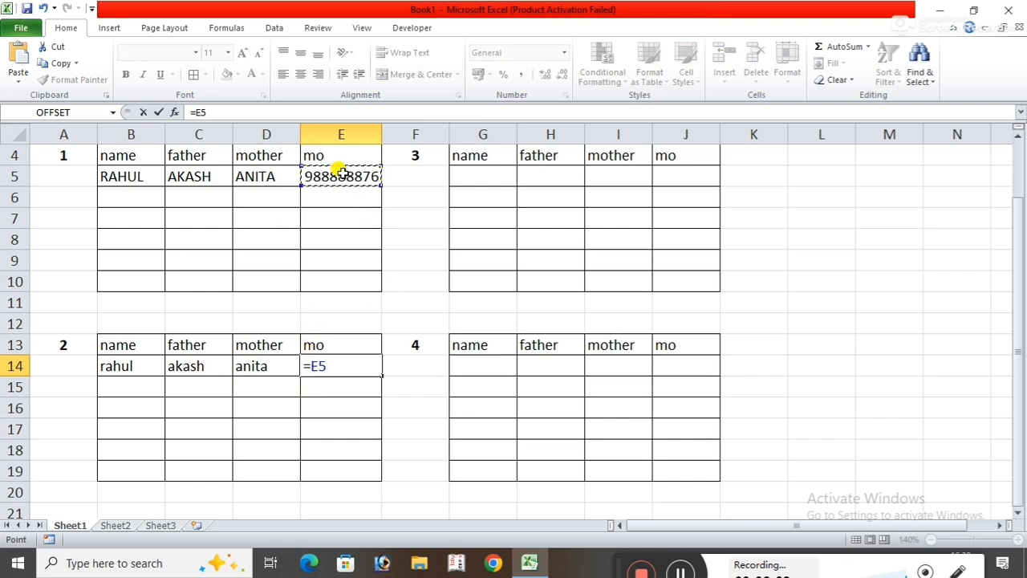
key(Return)
click(351, 365)
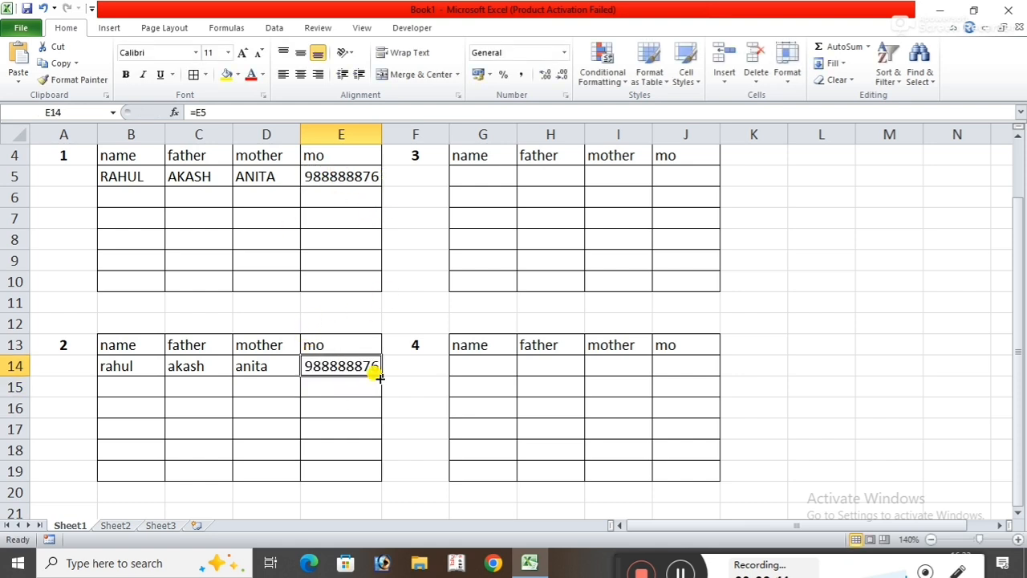
drag(379, 375, 373, 476)
click(417, 412)
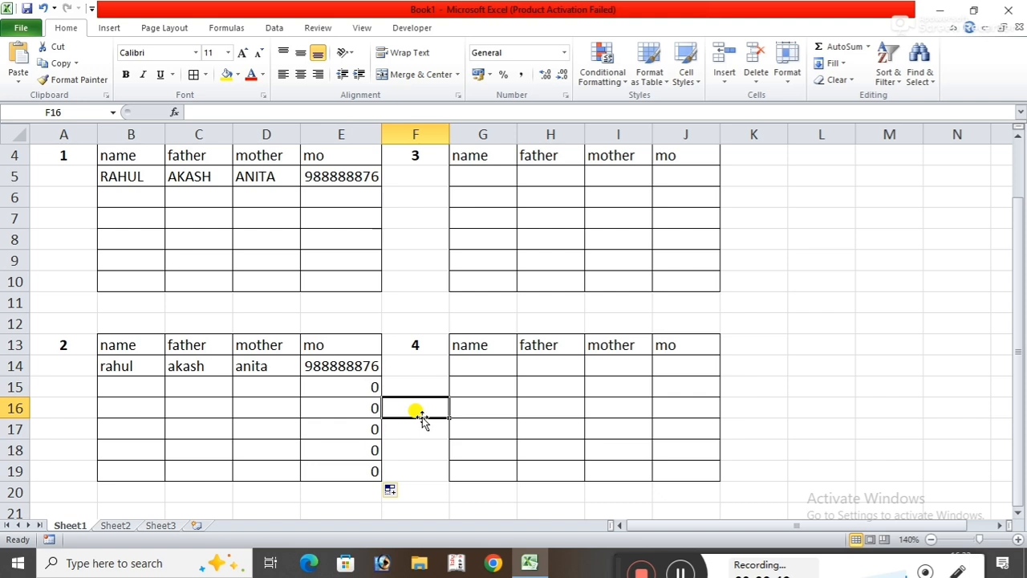
click(329, 193)
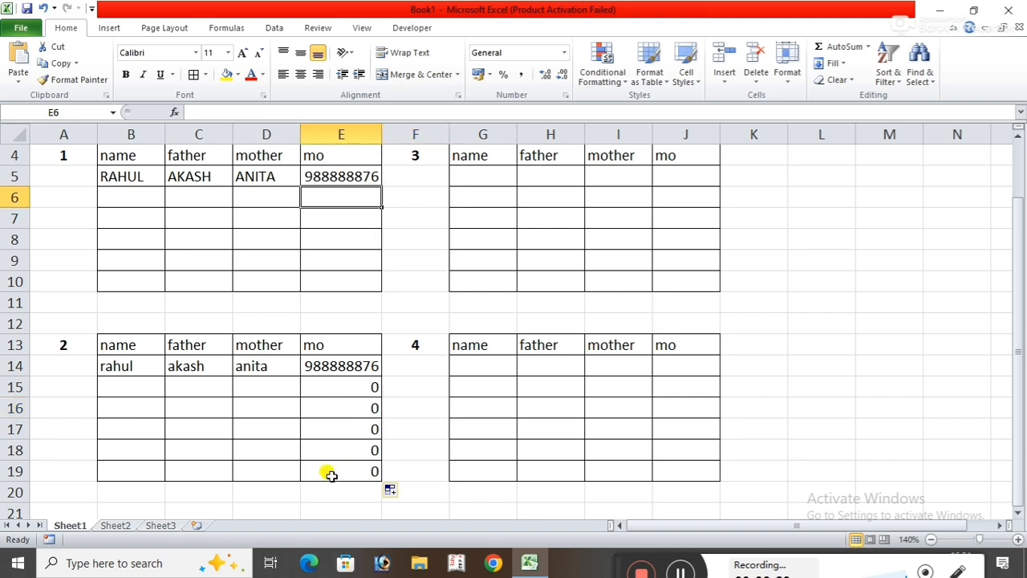
Write the formula =PROPER(B5) in cell G5 of table 3 to convert the first table's name to proper case.
scroll(722, 532, up, 1)
click(483, 233)
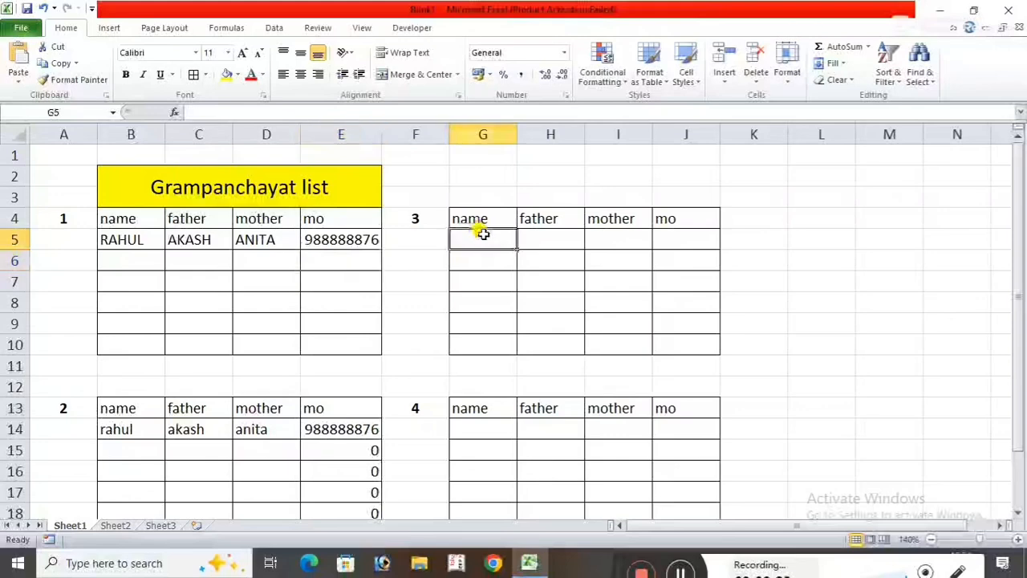
text(=)
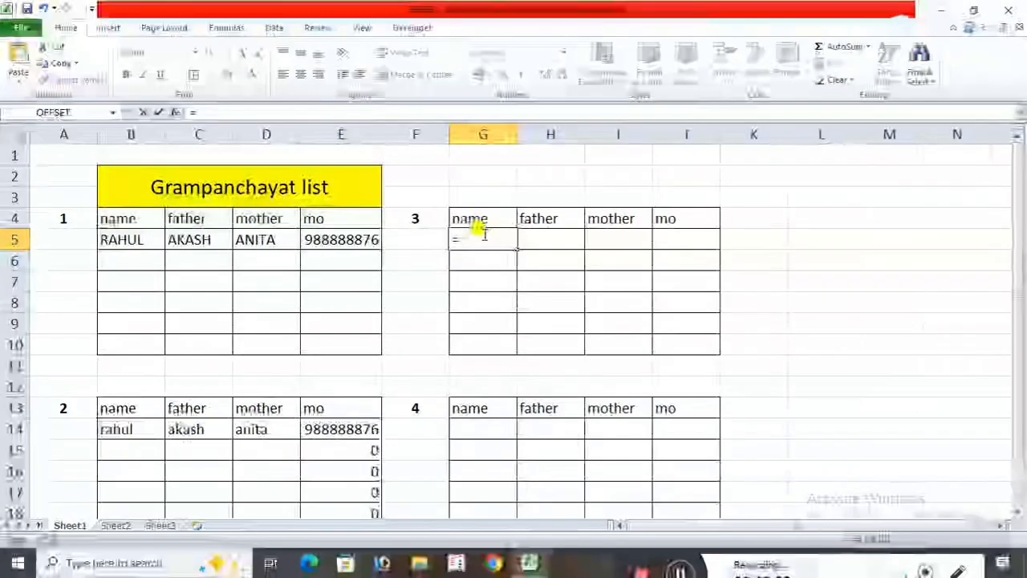
text(PRO)
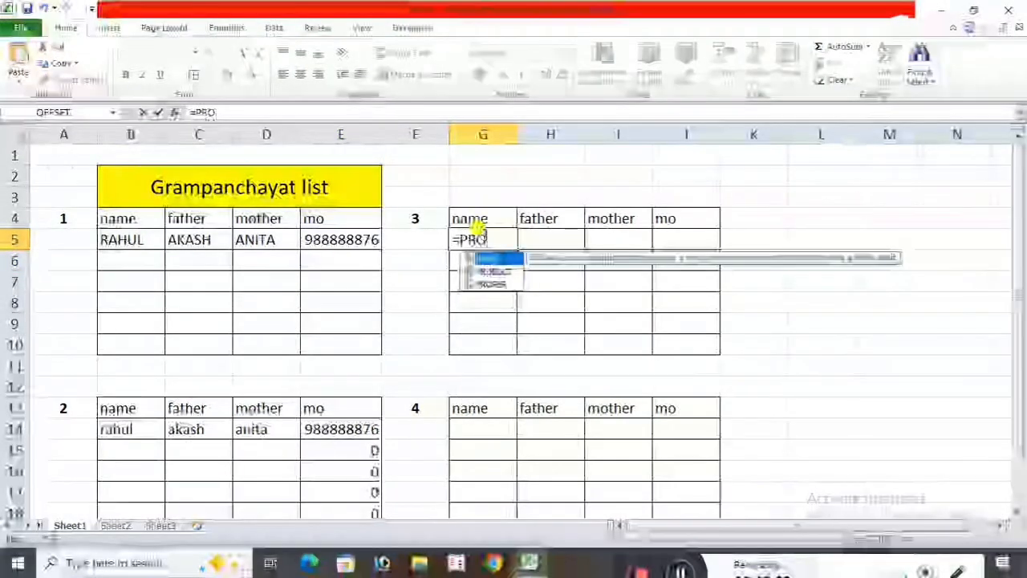
text(PER)
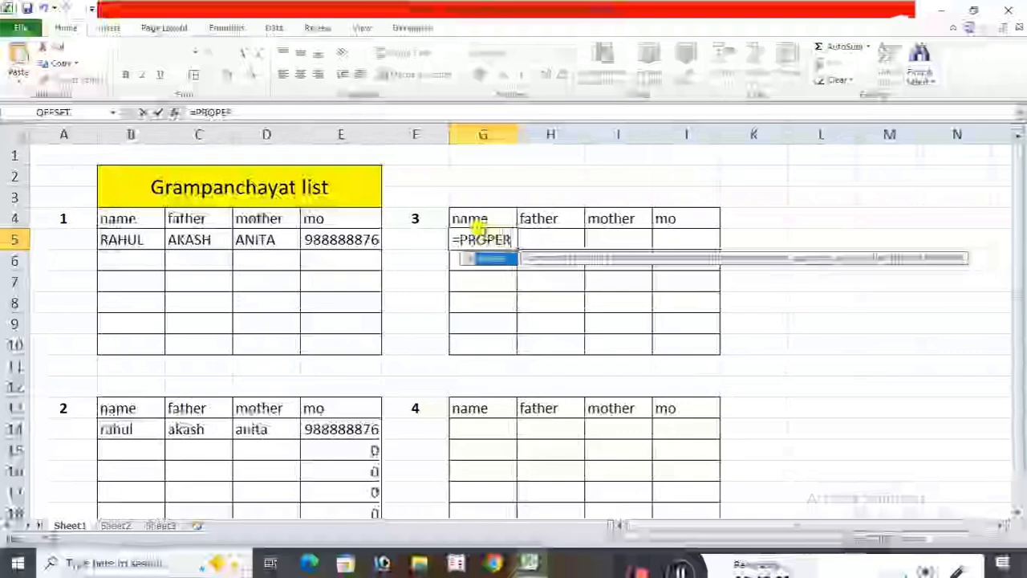
text(()
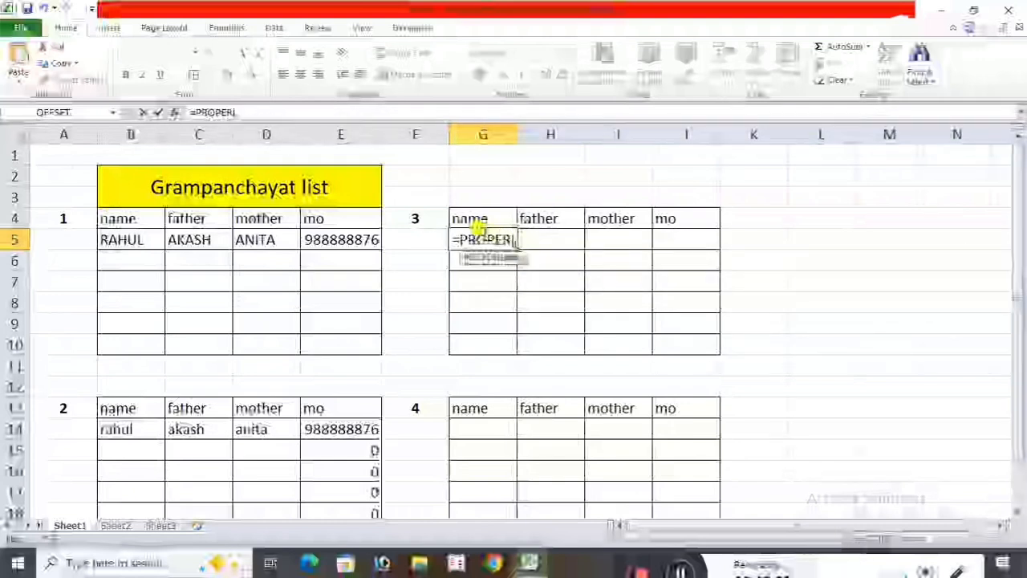
click(107, 241)
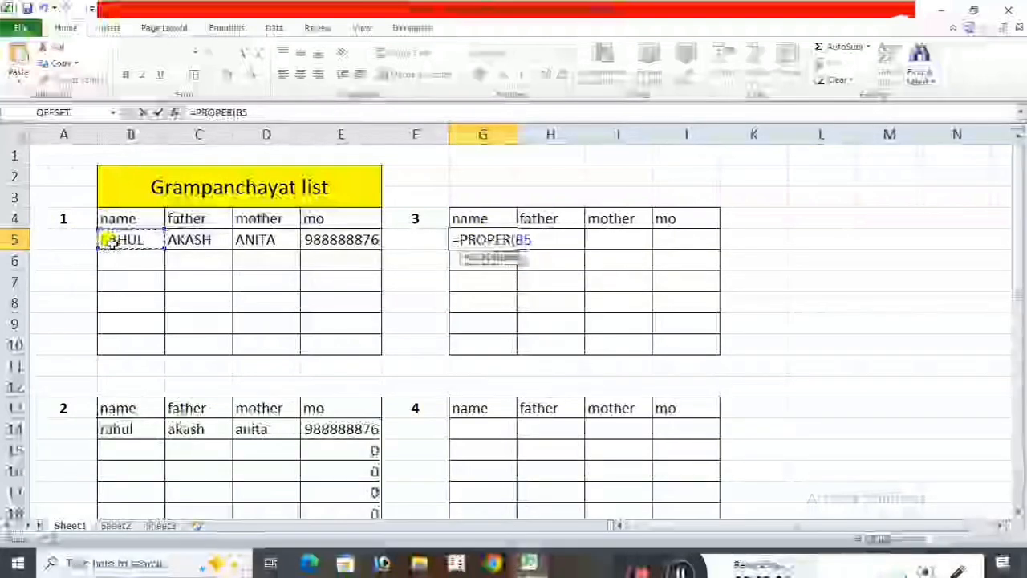
text())
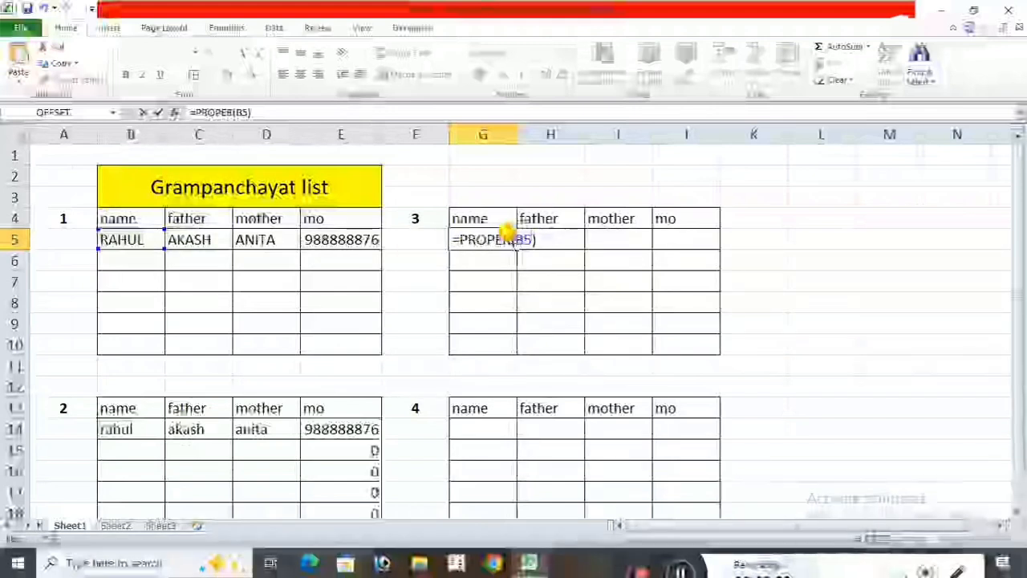
Copy the "=PROPER(" part of G5's formula for reuse, and fill the formula down through G10.
drag(515, 239, 442, 239)
key(ctrl+c)
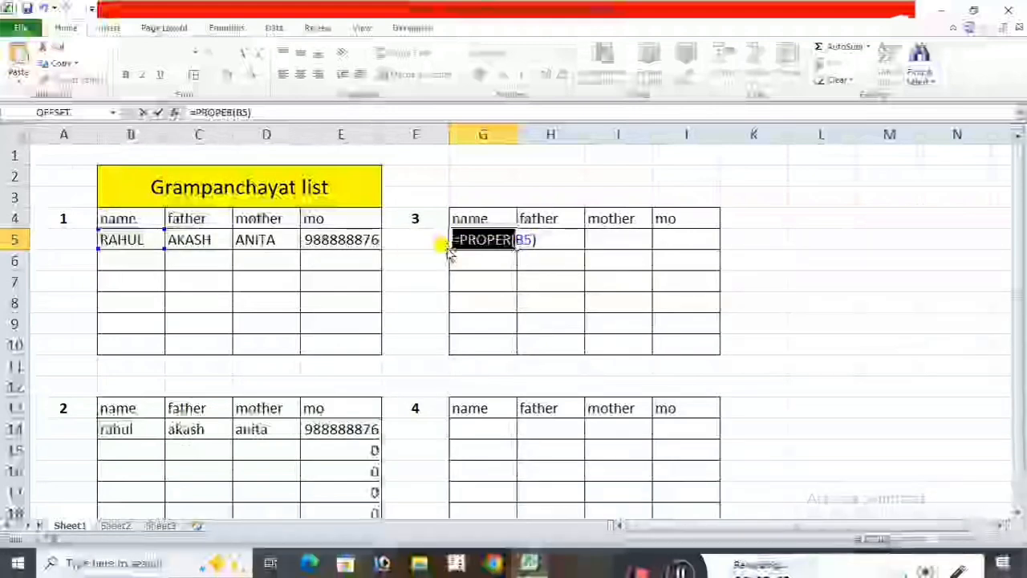
click(543, 236)
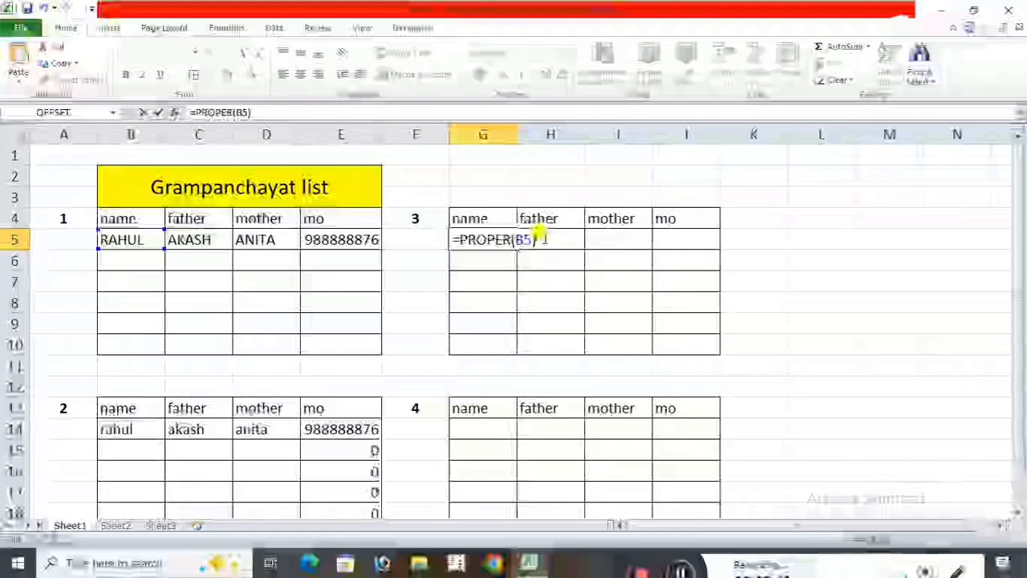
key(Return)
click(500, 241)
drag(517, 249, 518, 345)
Enter =PROPER(C5) in cell H5 by reusing the copied formula text, and fill it down through H10 in table 3's father column.
click(551, 244)
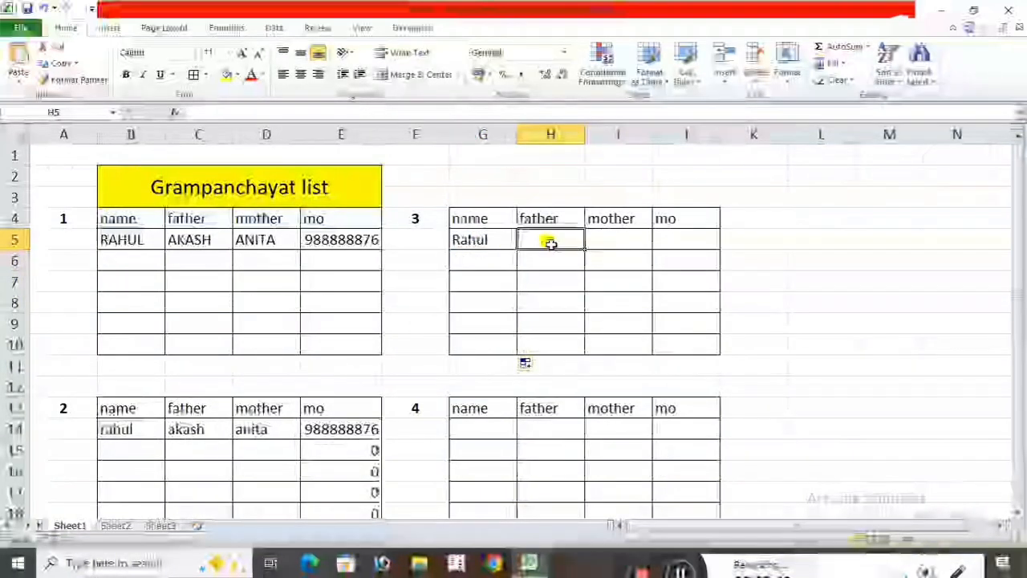
text(=PROPER()
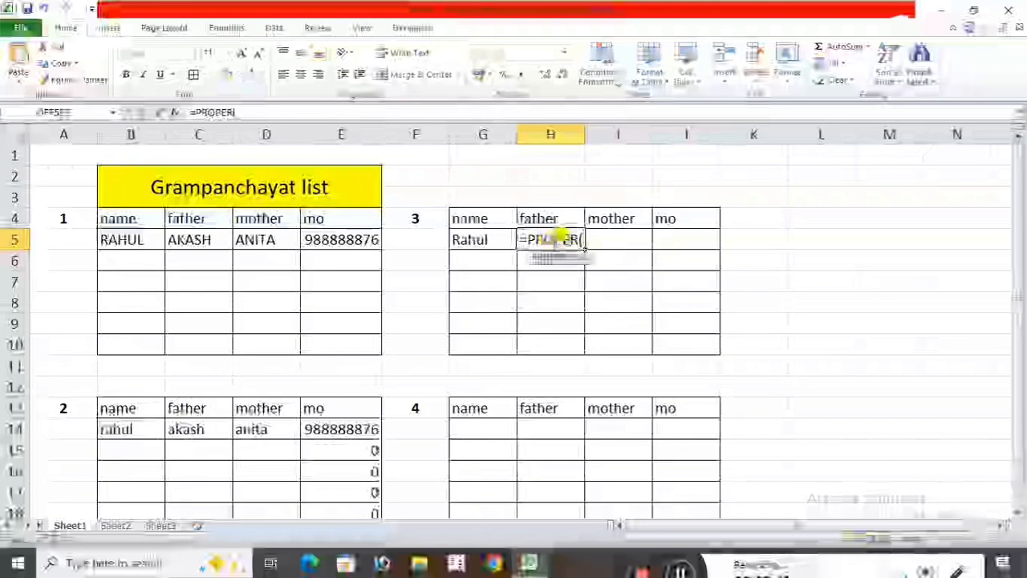
key(Return)
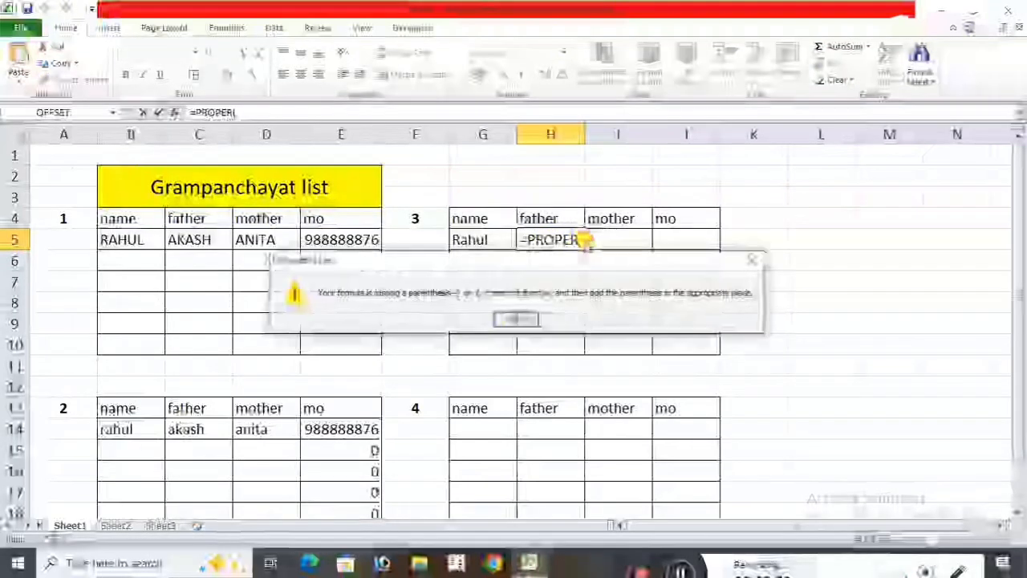
click(752, 259)
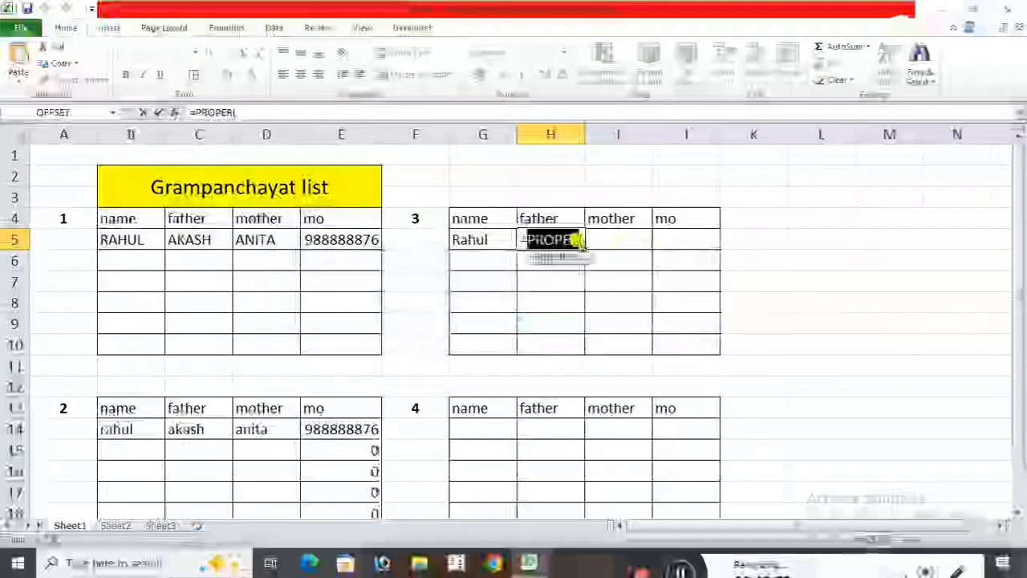
click(579, 239)
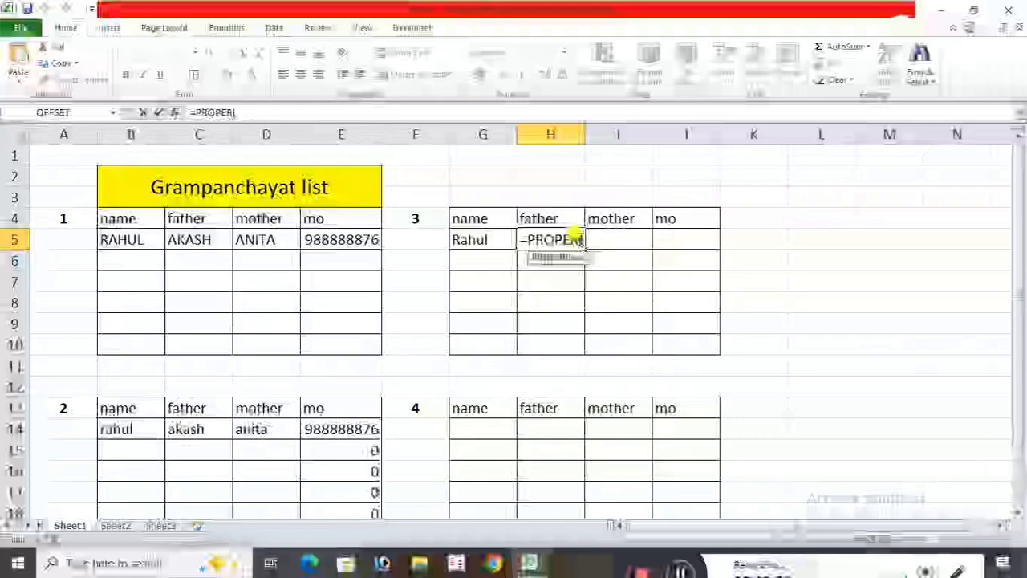
click(183, 239)
text())
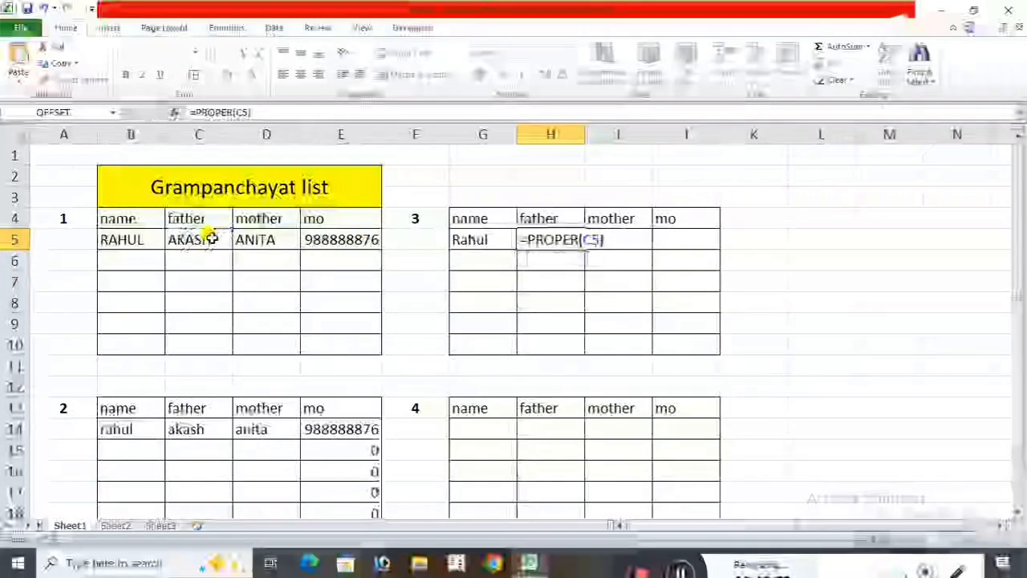
key(Return)
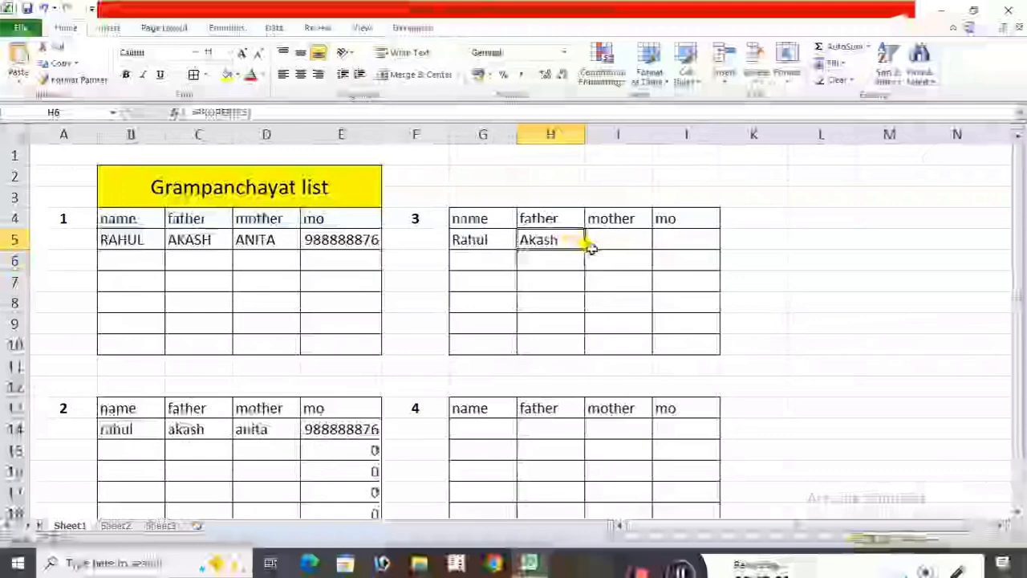
drag(588, 249, 577, 350)
Enter =PROPER(D5) in cell I5 from the copied formula text, and fill it down through I10 in table 3's mother column.
click(619, 244)
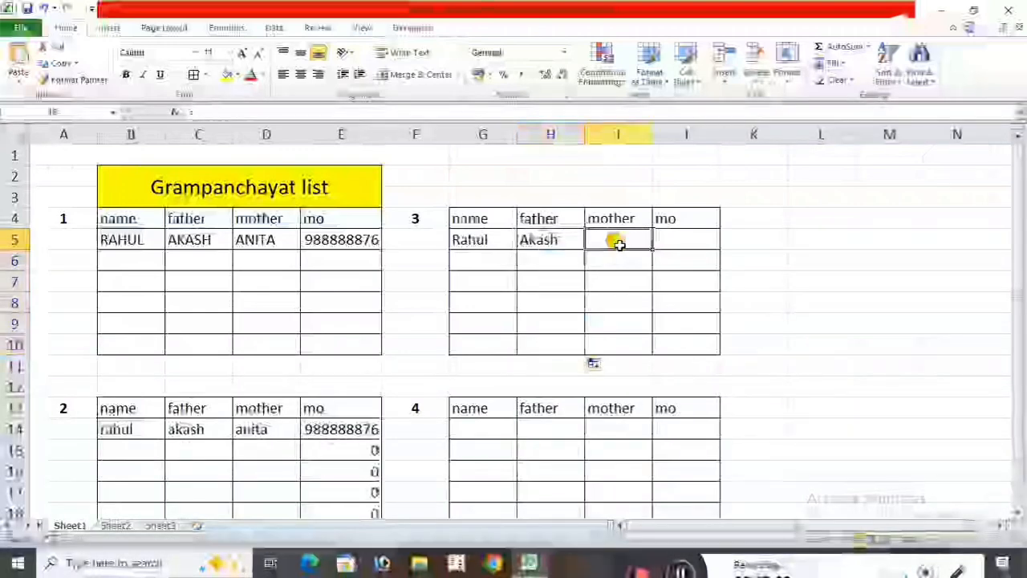
key(ctrl+v)
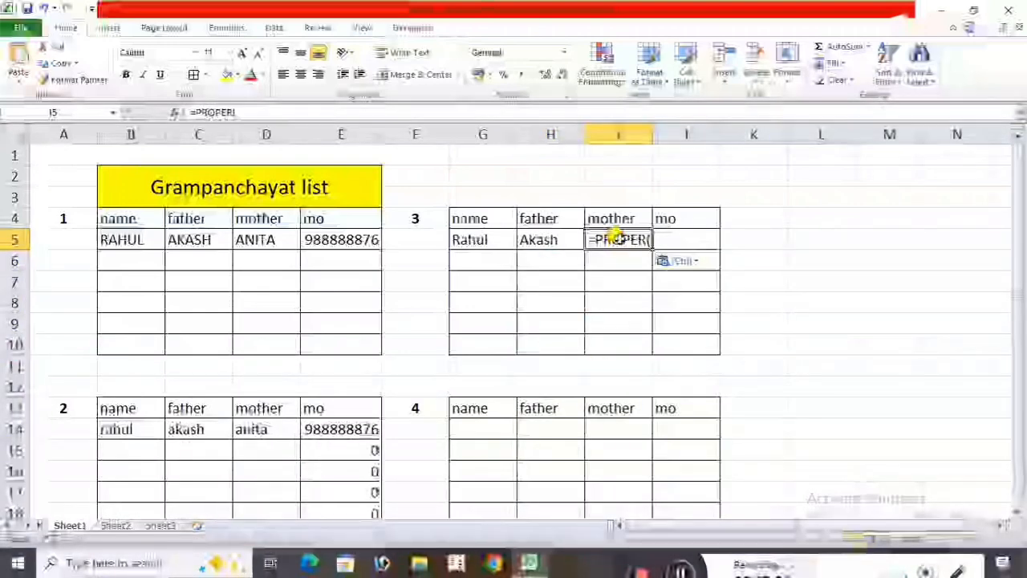
double_click(618, 238)
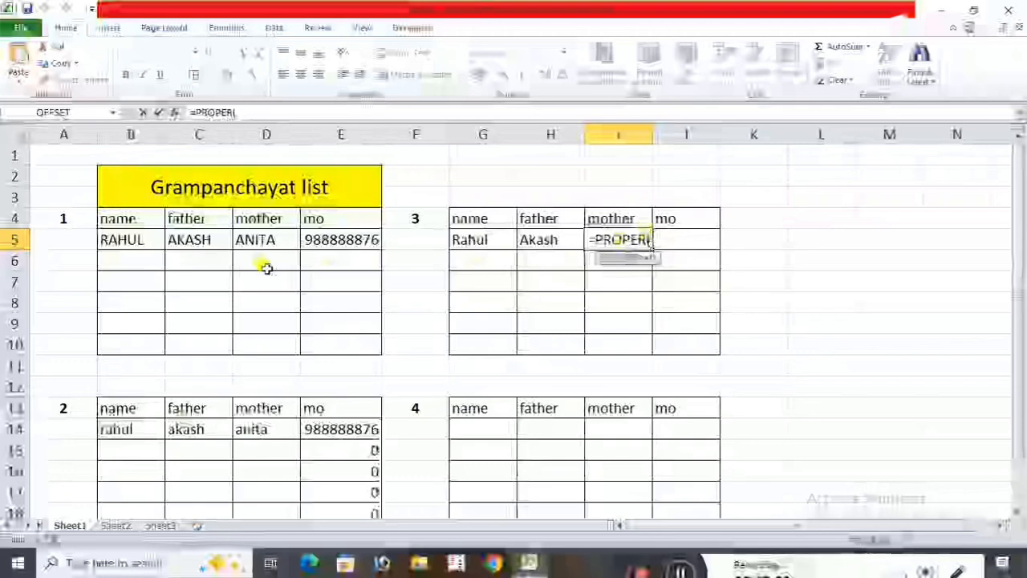
click(268, 240)
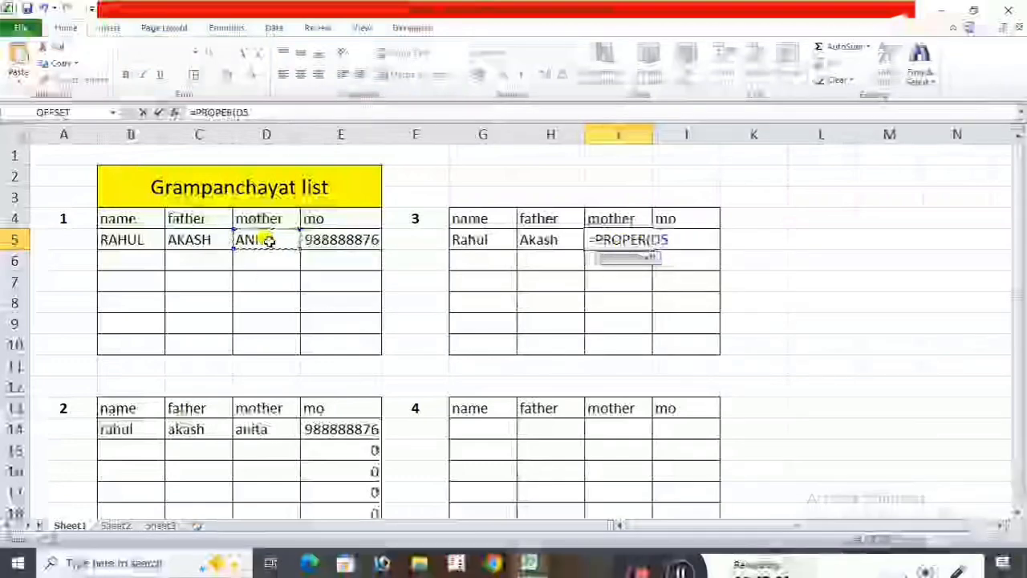
text())
key(Return)
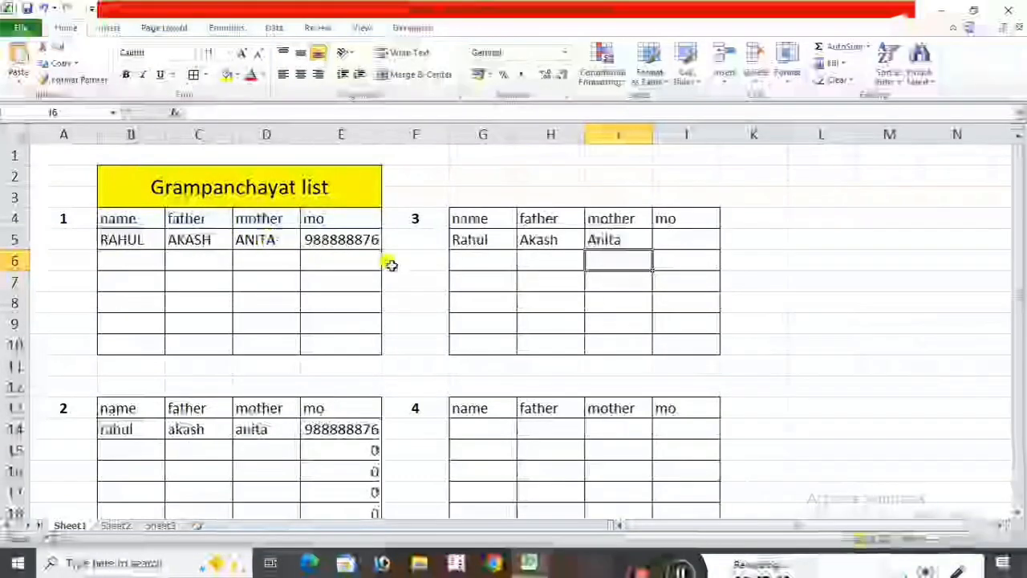
click(619, 238)
drag(650, 248, 656, 341)
Link cell J5 to the first table's mo entry with =E5, and fill it down through J10.
click(687, 239)
text(=)
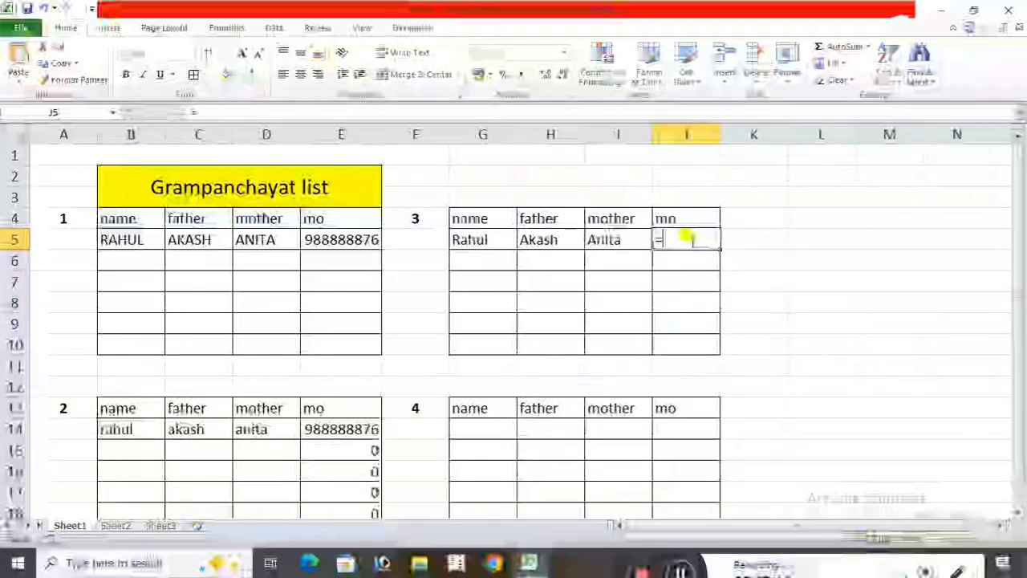
click(345, 239)
key(Return)
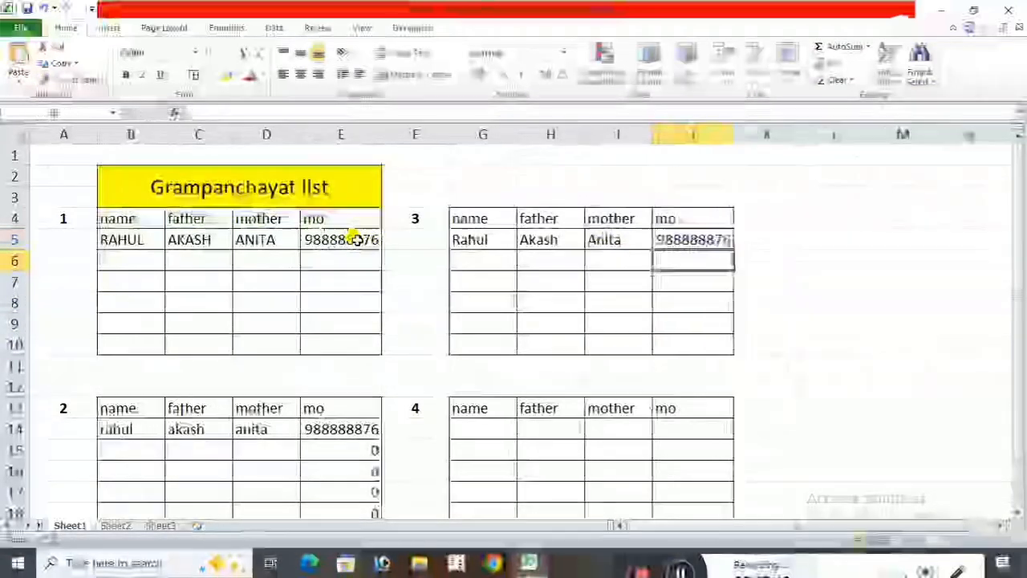
click(697, 240)
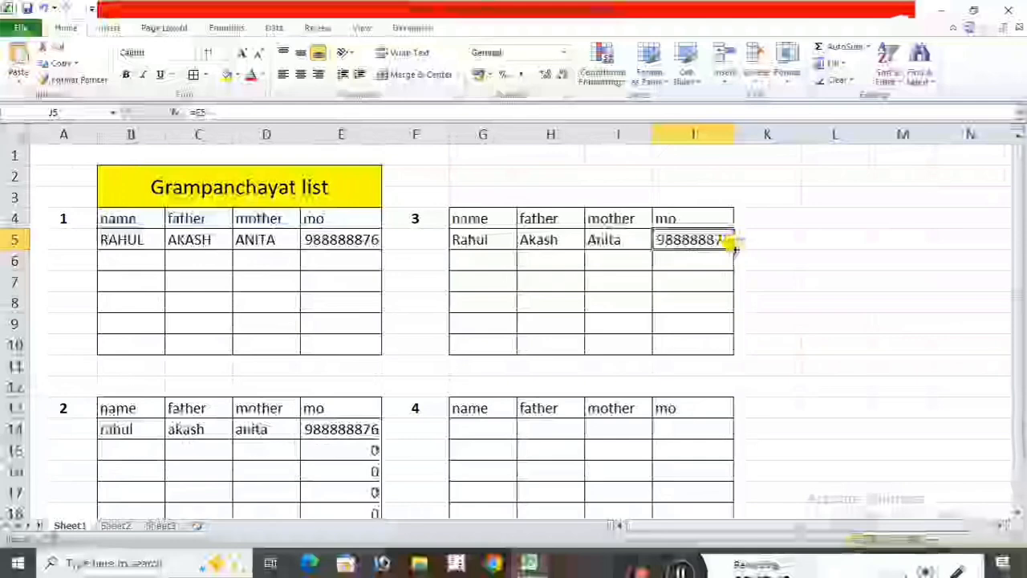
drag(732, 249, 725, 354)
click(821, 300)
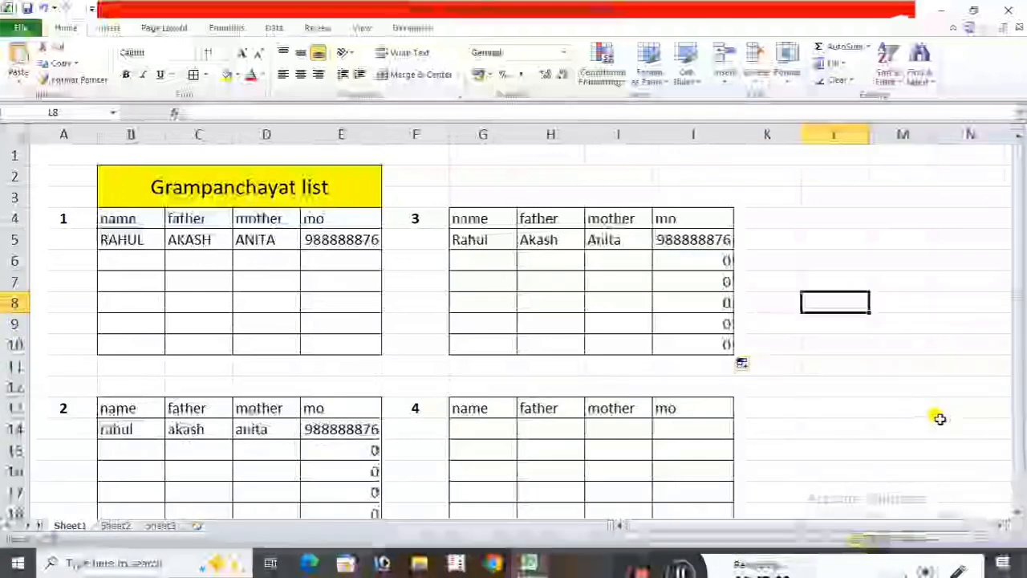
Write the formula =LEN(B14) in cell G14 of table 4 to count the characters of table 2's name.
scroll(939, 419, down, 1)
click(482, 366)
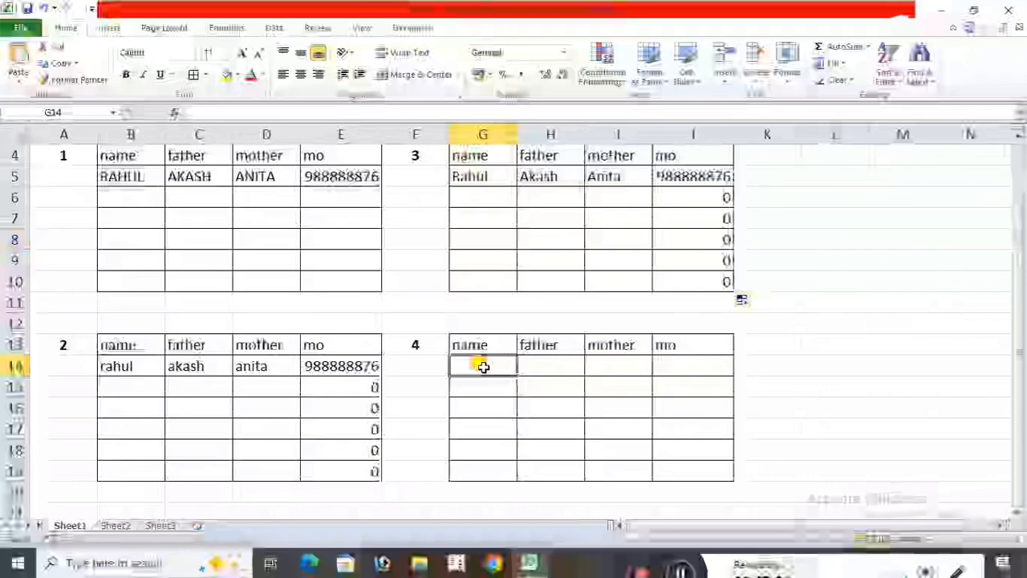
text(=LE)
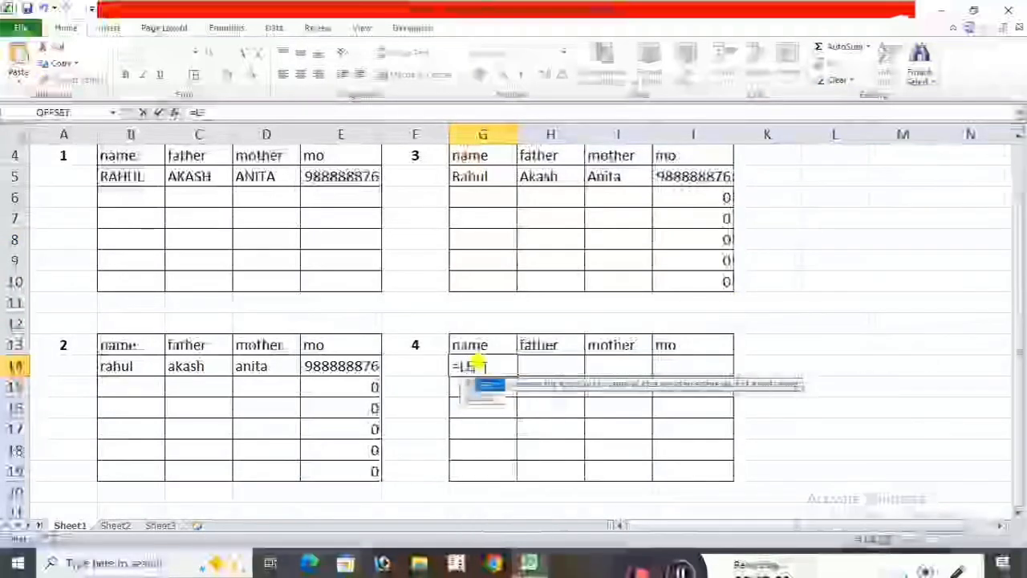
text(N()
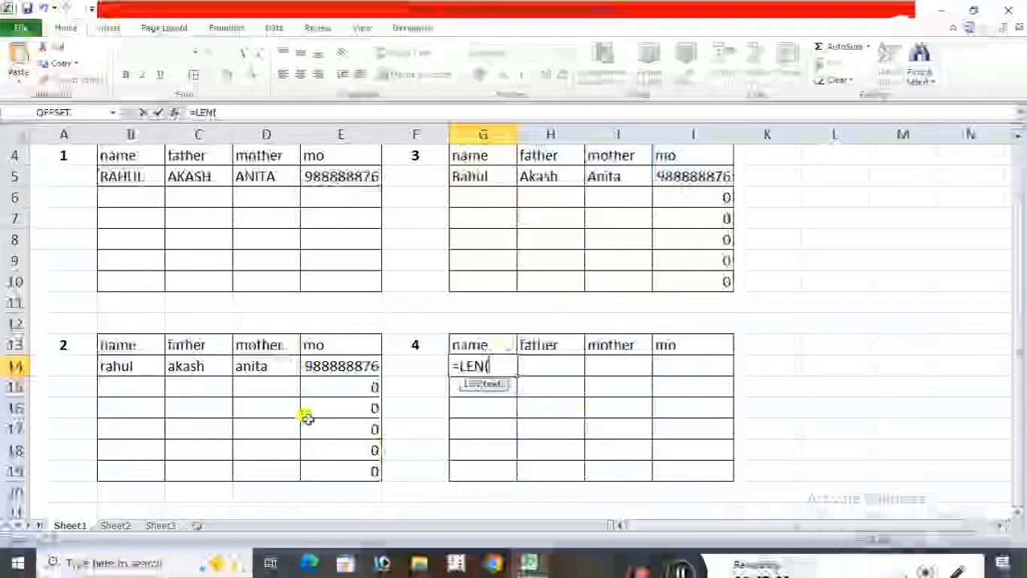
click(128, 367)
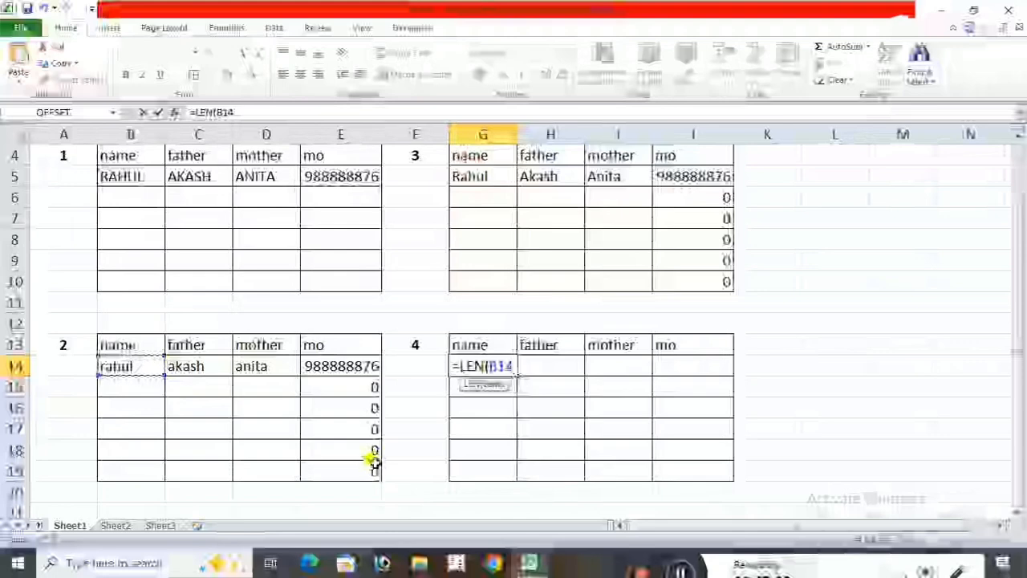
text())
Copy G14's full formula text for reuse, and fill the formula down through G19.
drag(514, 362, 381, 344)
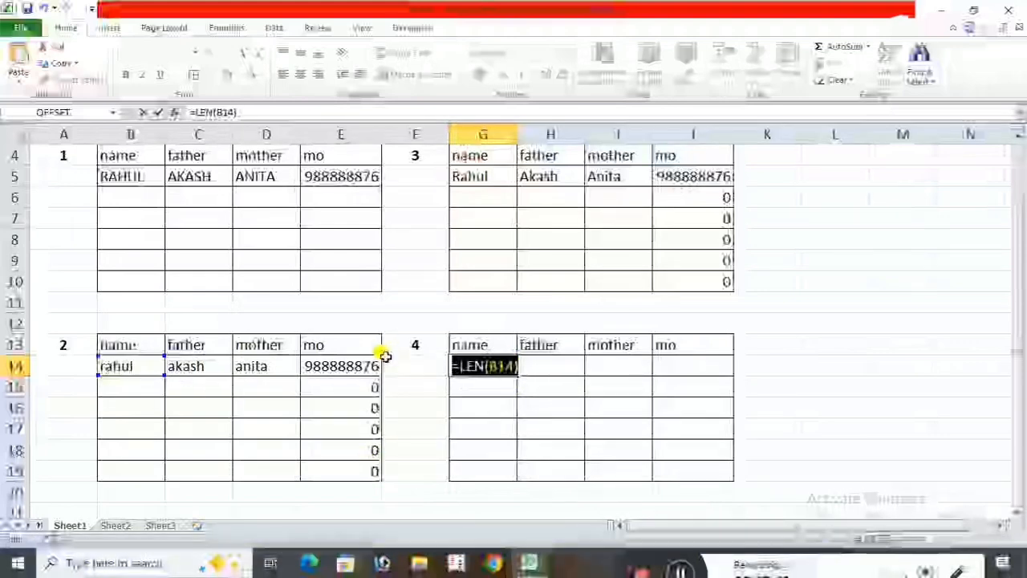
key(Return)
click(493, 361)
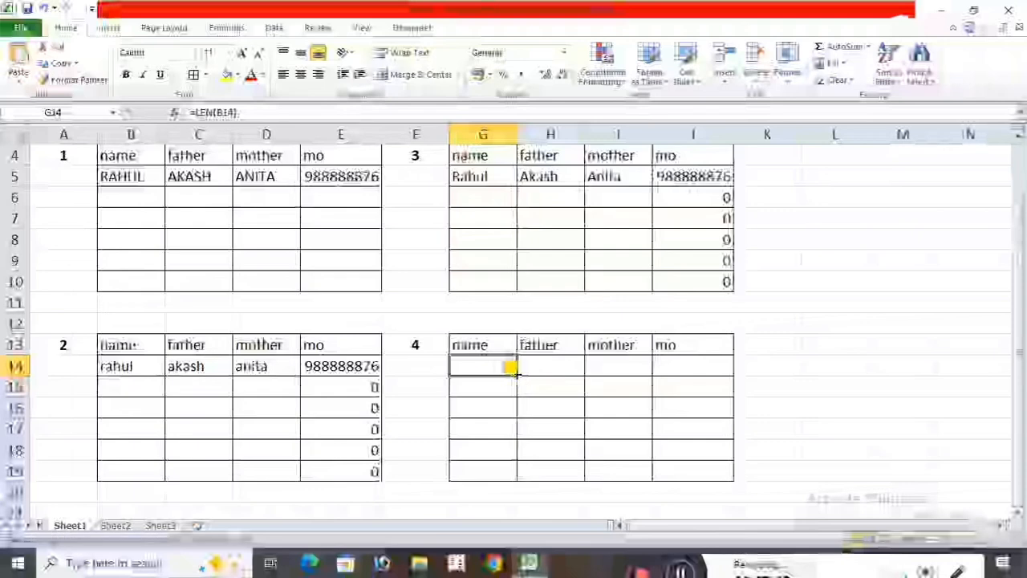
drag(512, 367, 515, 475)
Enter =LEN(C14) in cell H14 by adapting the copied formula, and fill it down through H19 in table 4's father column.
click(558, 365)
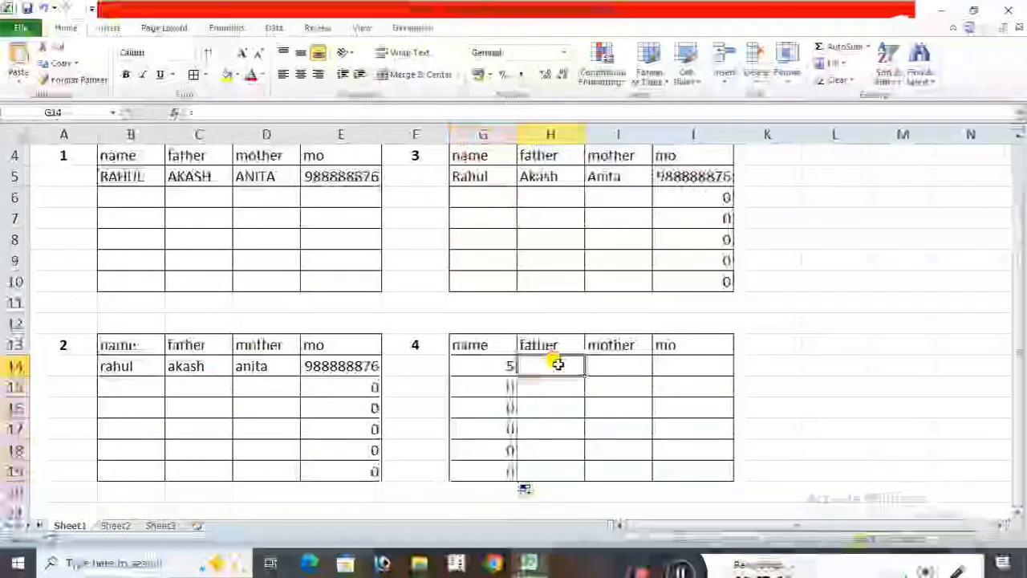
text(=LEN(B14))
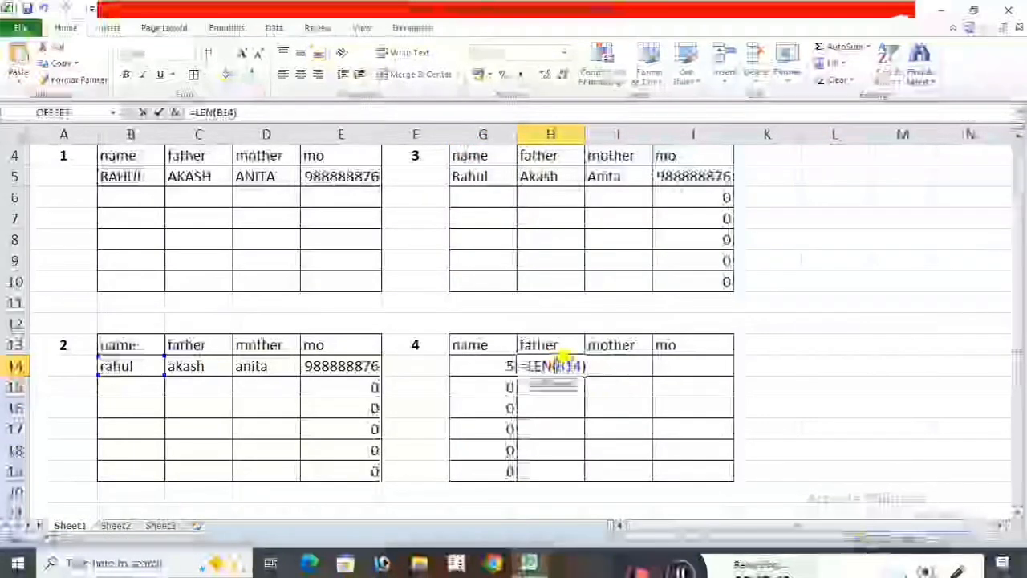
key(BackSpace)
key(BackSpace)
key(BackSpace)
key(BackSpace)
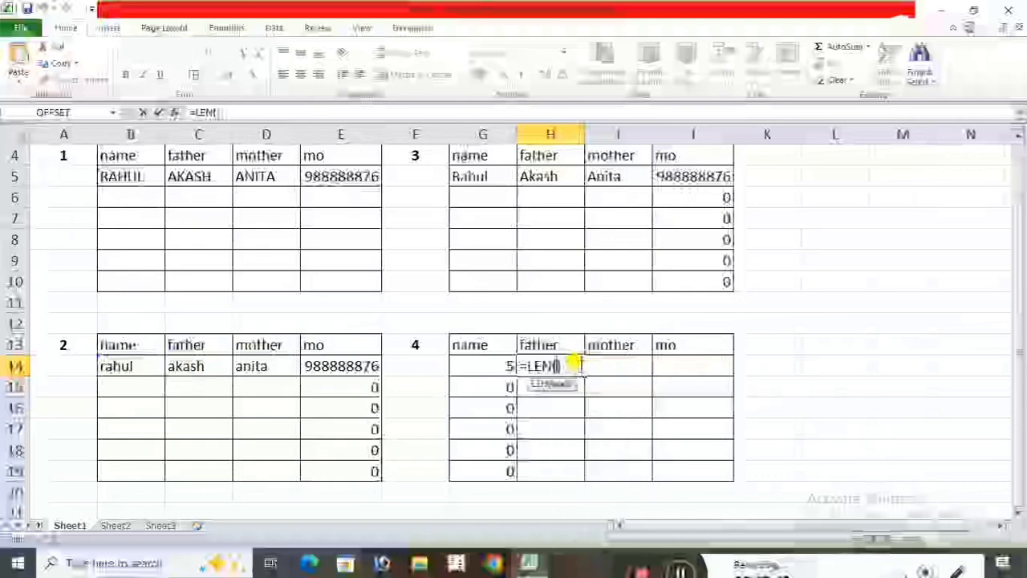
click(198, 362)
key(Return)
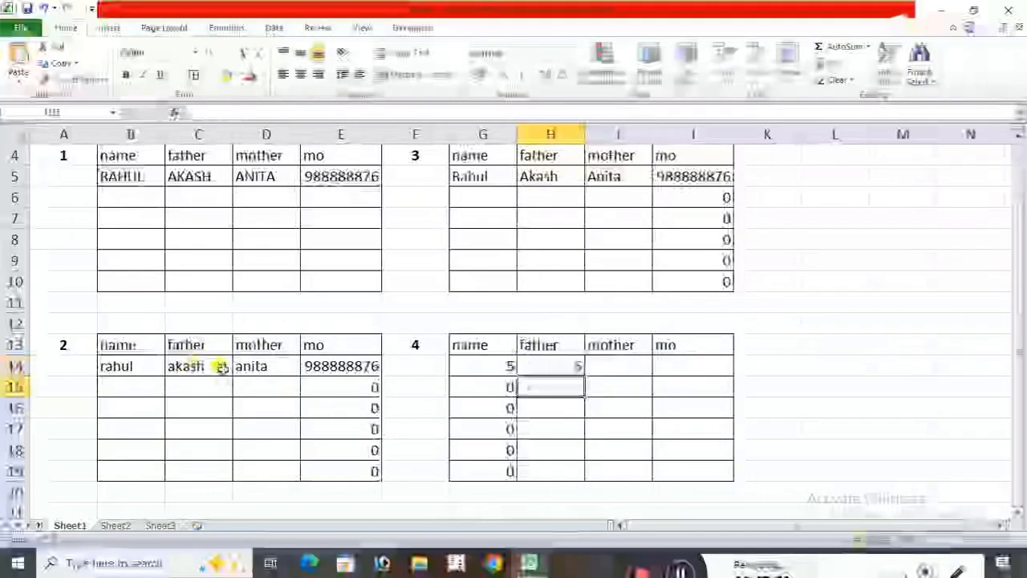
click(551, 366)
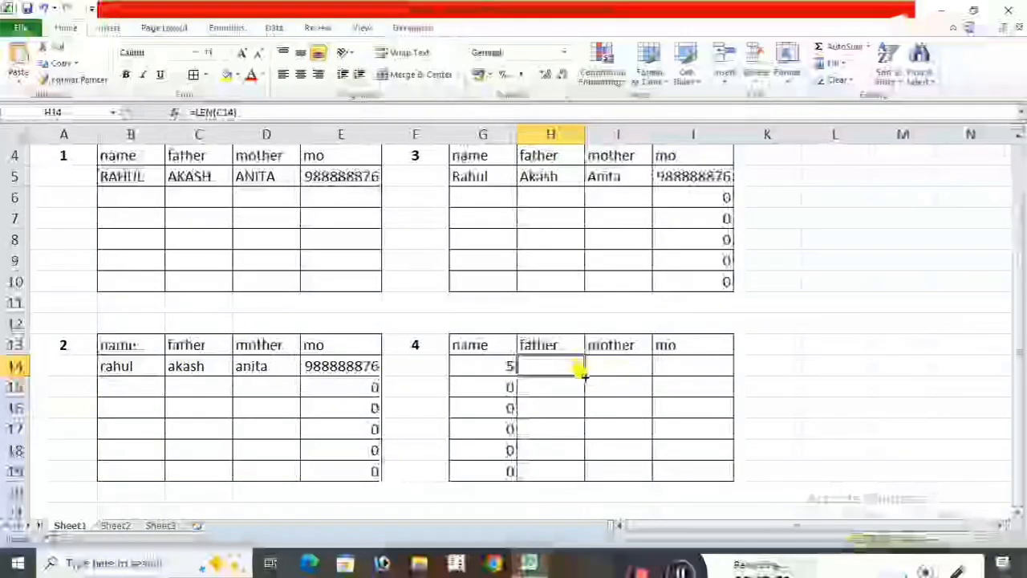
drag(583, 374, 580, 474)
Enter =LEN(D14) in cell I14 by adapting the copied formula, and fill it down through I19 in table 4's mother column.
click(627, 367)
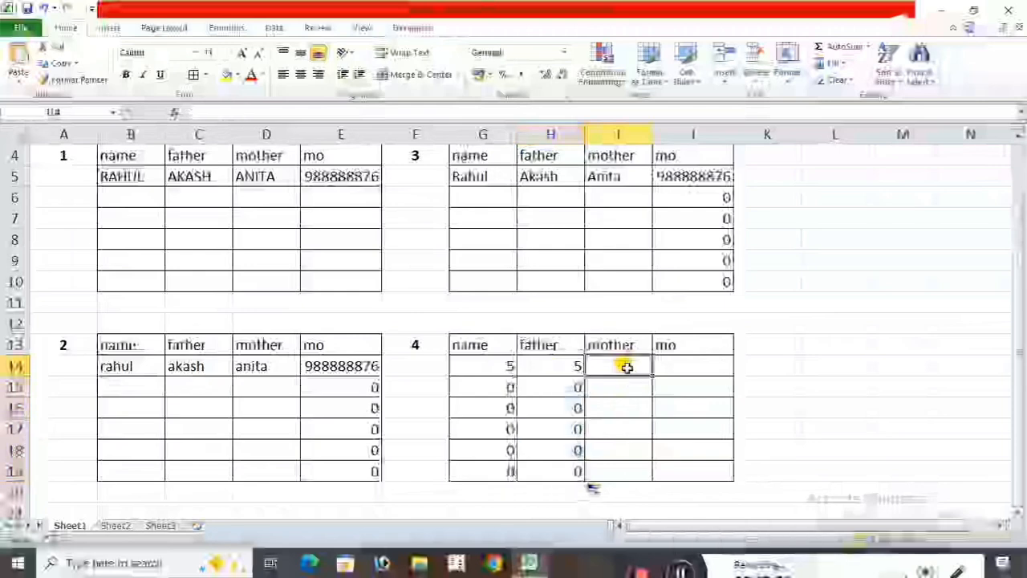
text(=LEN(B14))
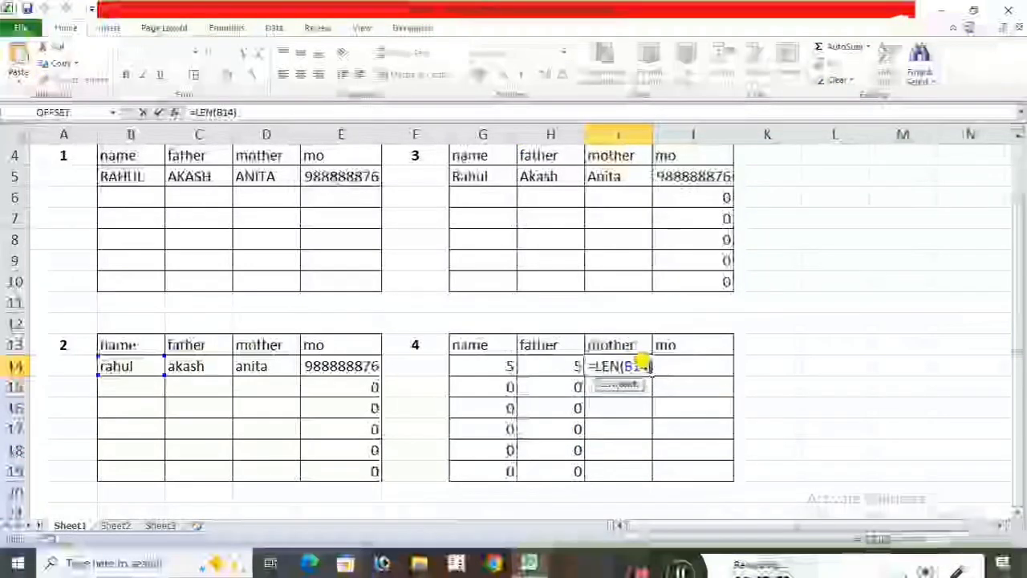
key(BackSpace)
key(BackSpace)
key(BackSpace)
click(265, 366)
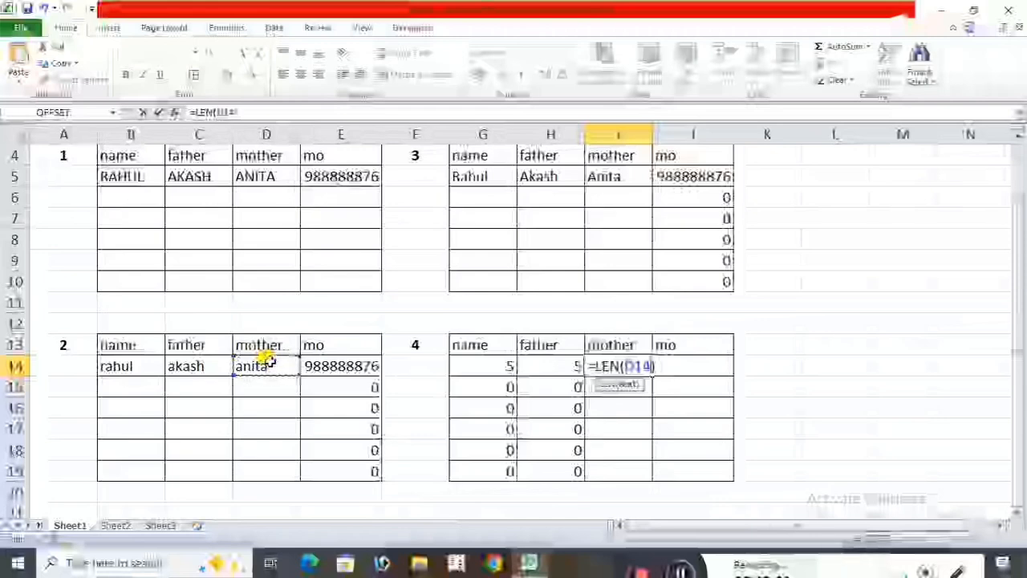
key(Return)
click(638, 369)
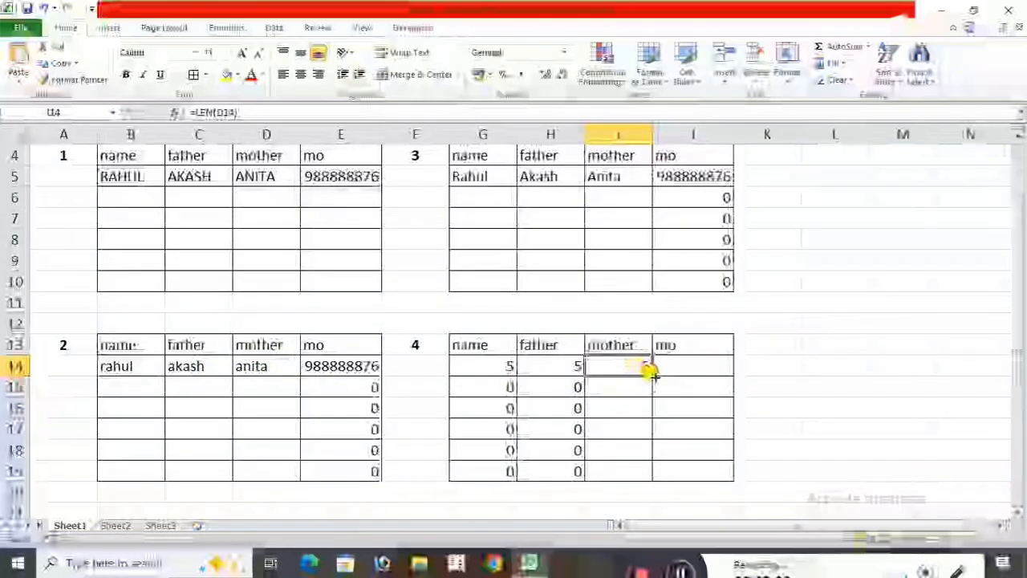
drag(650, 371, 647, 472)
Link cell J14 to table 2's mo entry with =E14, and fill it down through J19.
click(697, 367)
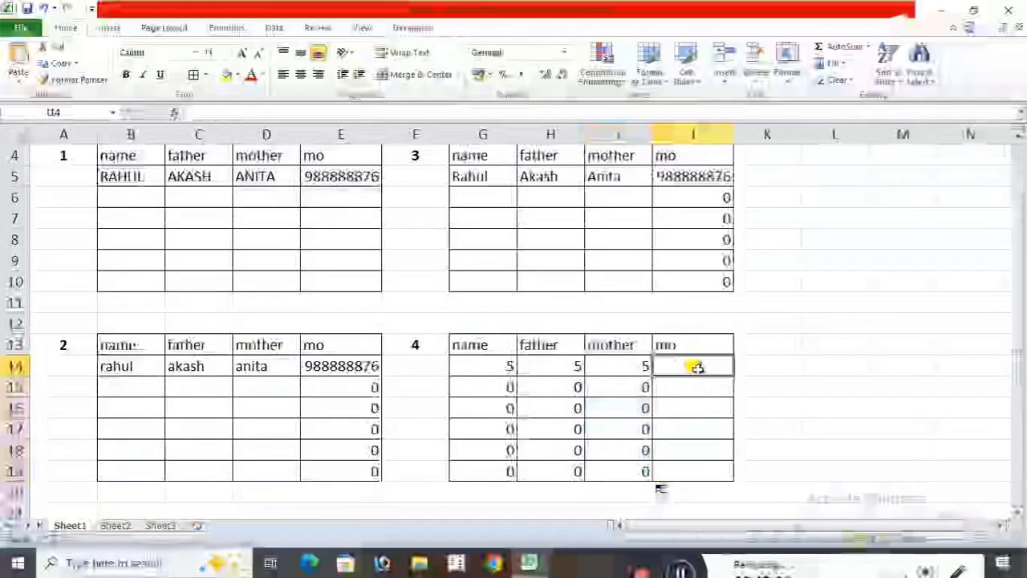
text(=)
click(337, 362)
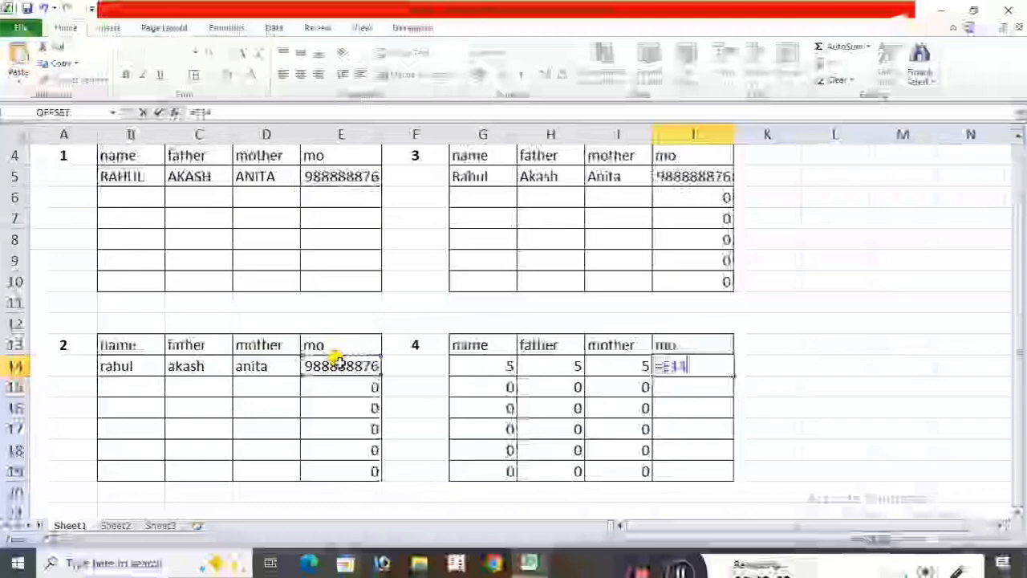
key(Return)
click(714, 366)
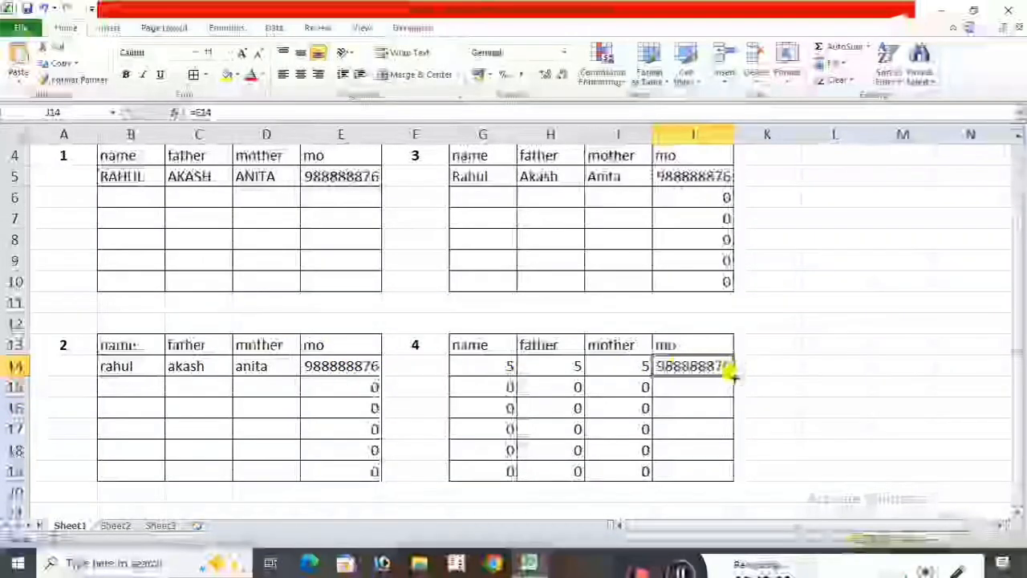
drag(732, 373, 729, 472)
click(819, 429)
scroll(823, 428, up, 1)
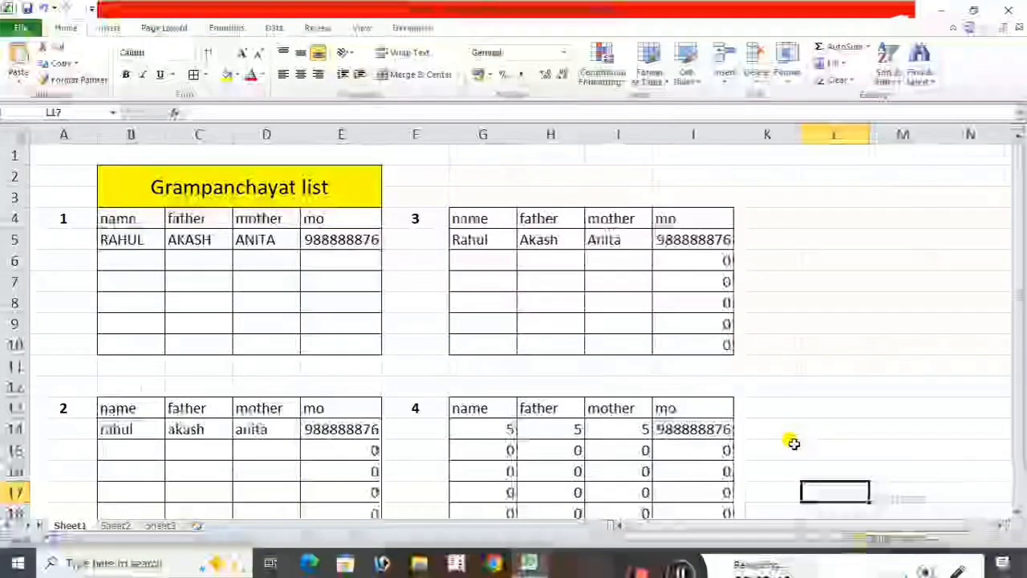
Enter the second person's name in capitals in cell B6 of table 1.
click(121, 261)
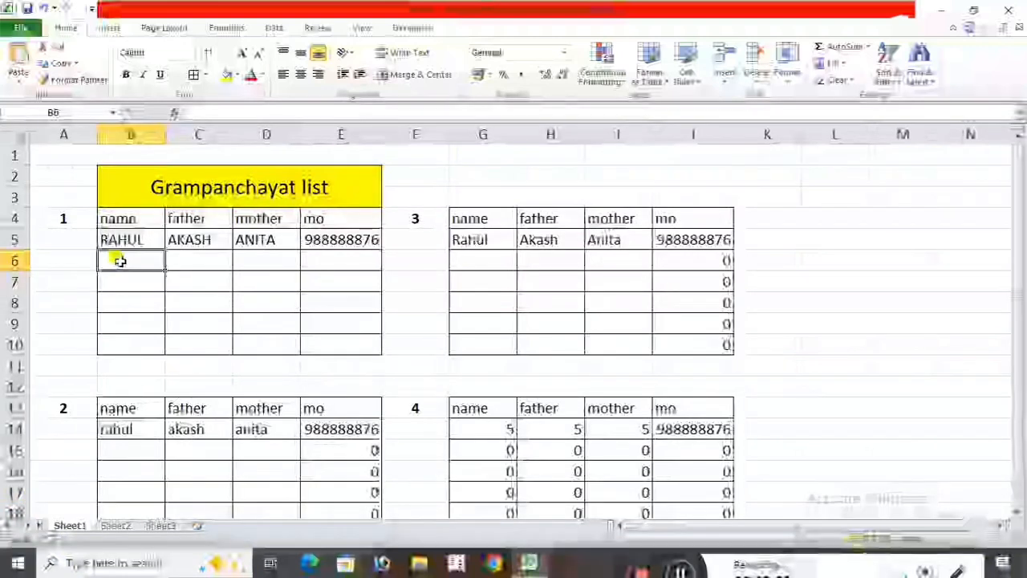
text(=)
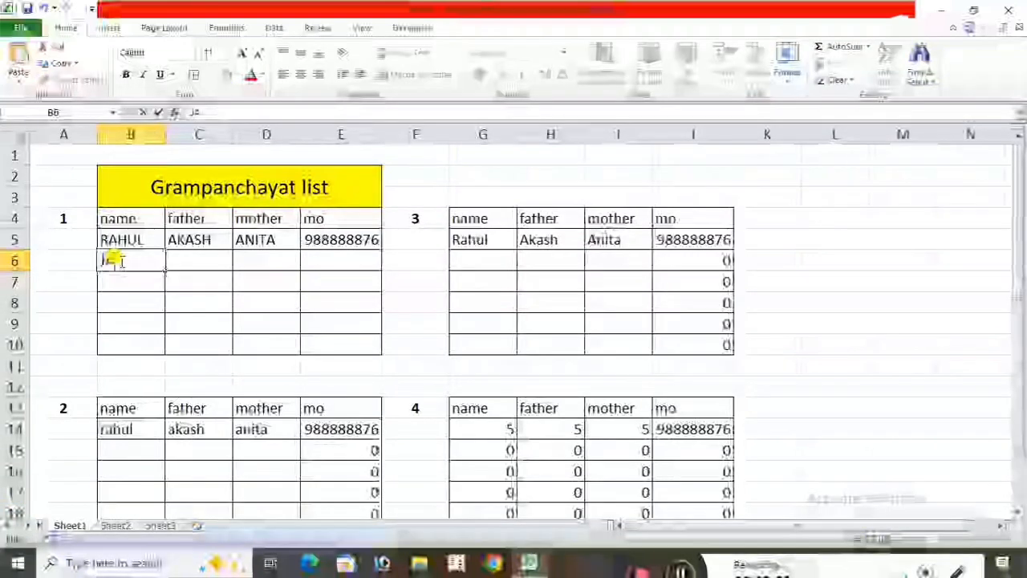
text(AGDISH)
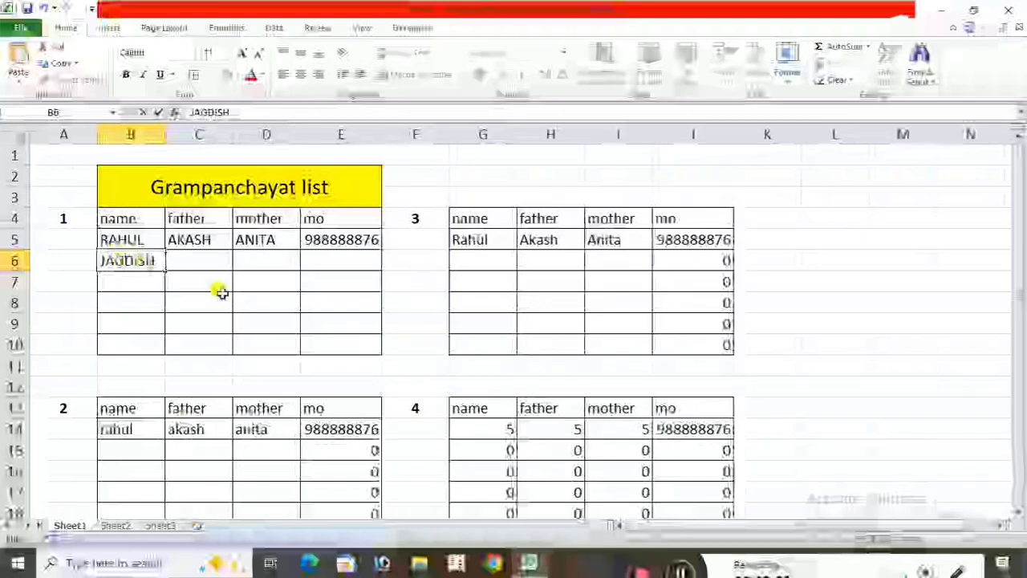
key(Tab)
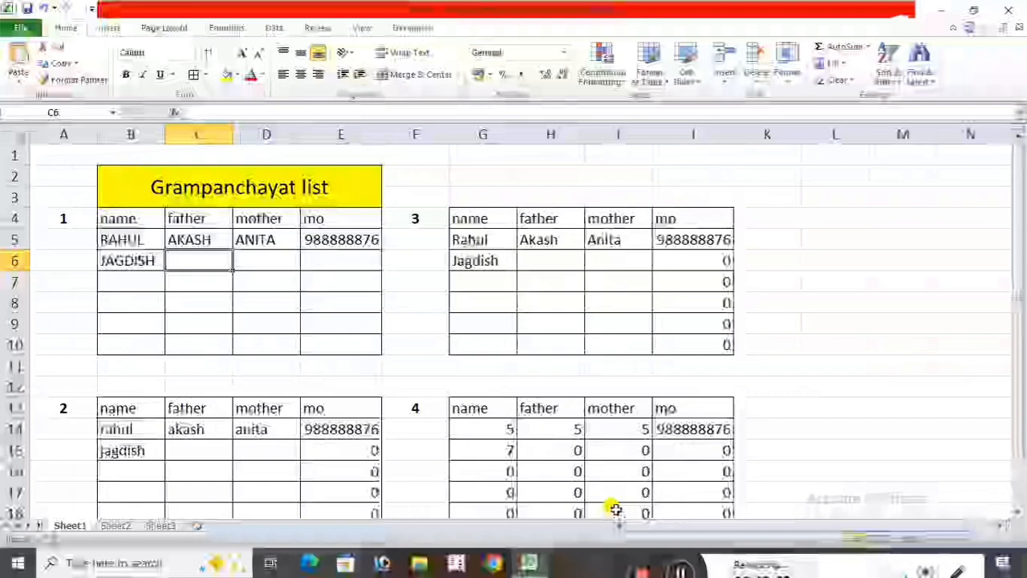
text(SU)
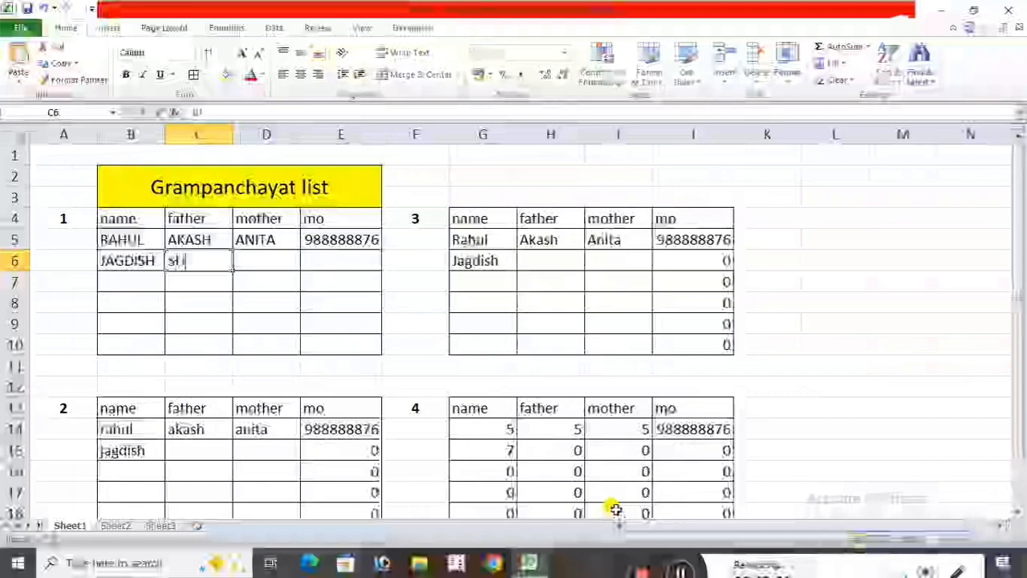
text(NITA)
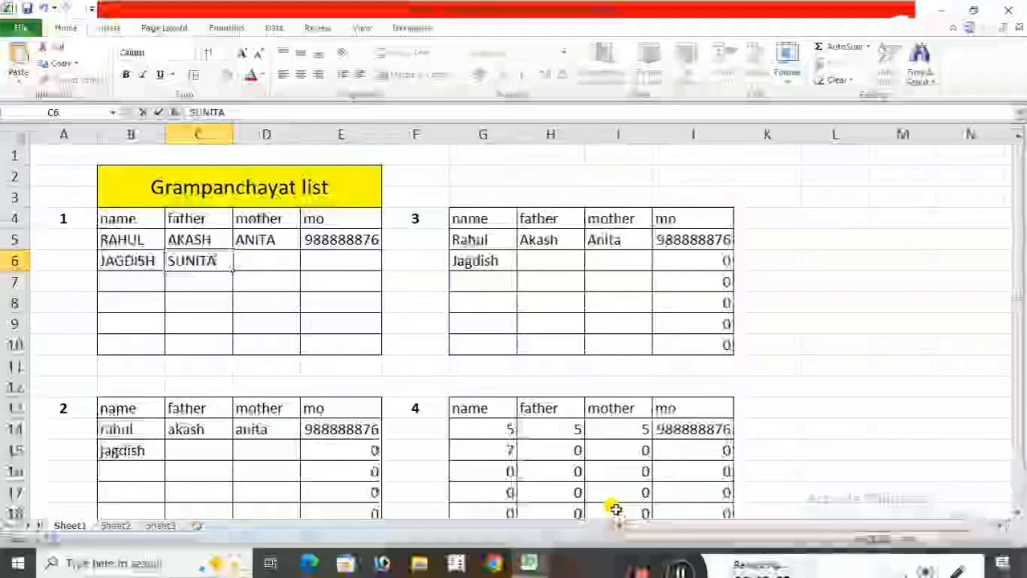
key(Tab)
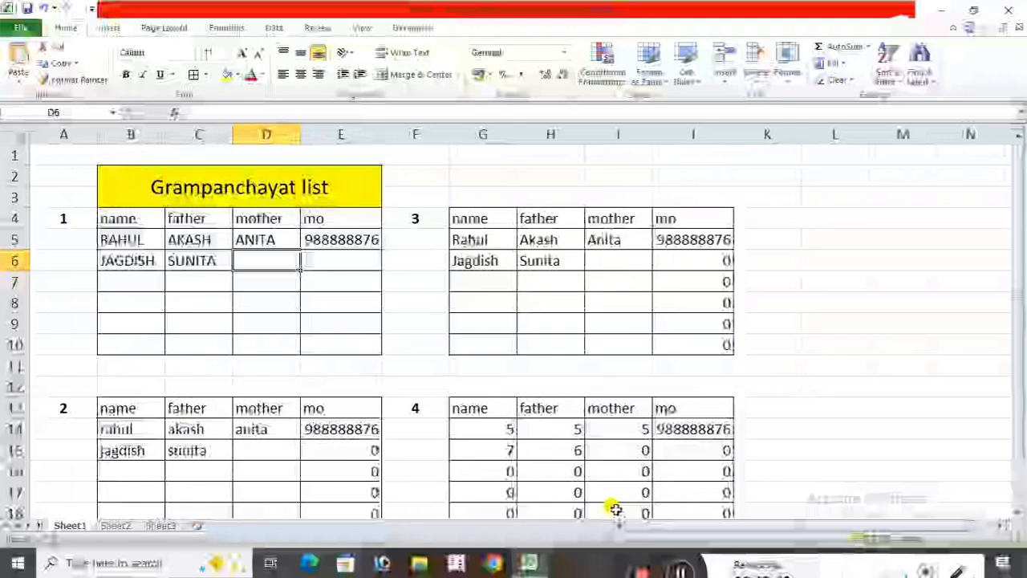
key(Left)
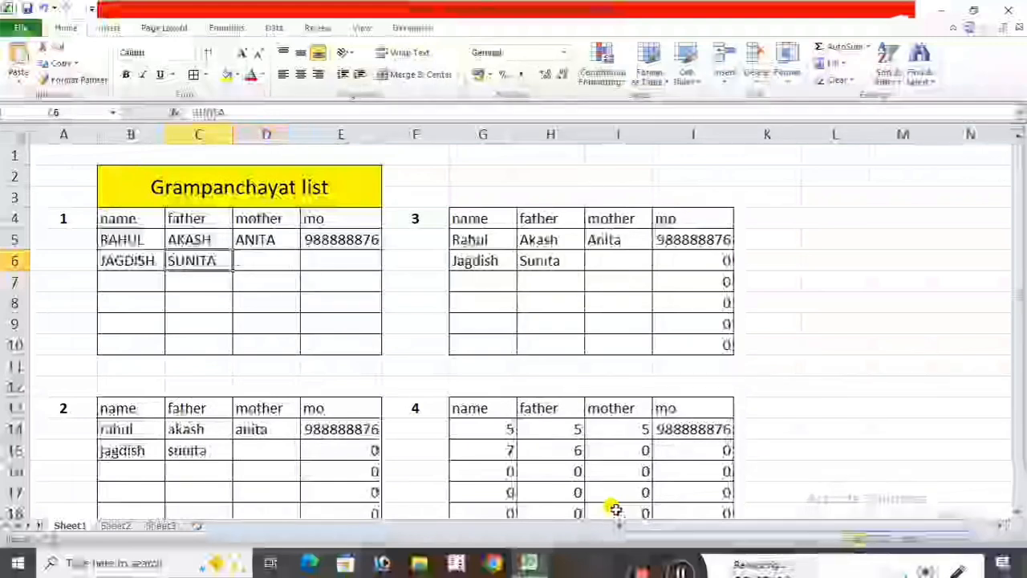
Enter the second person's father's first name in capitals in cell C6 of table 1.
text(VIJAY)
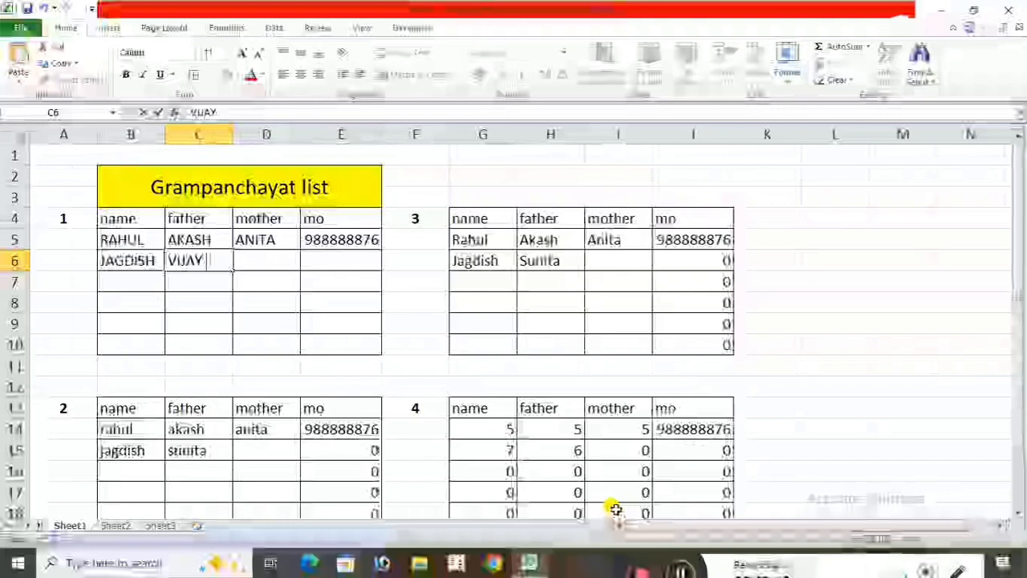
text( PAL)
key(BackSpace)
key(BackSpace)
key(BackSpace)
key(BackSpace)
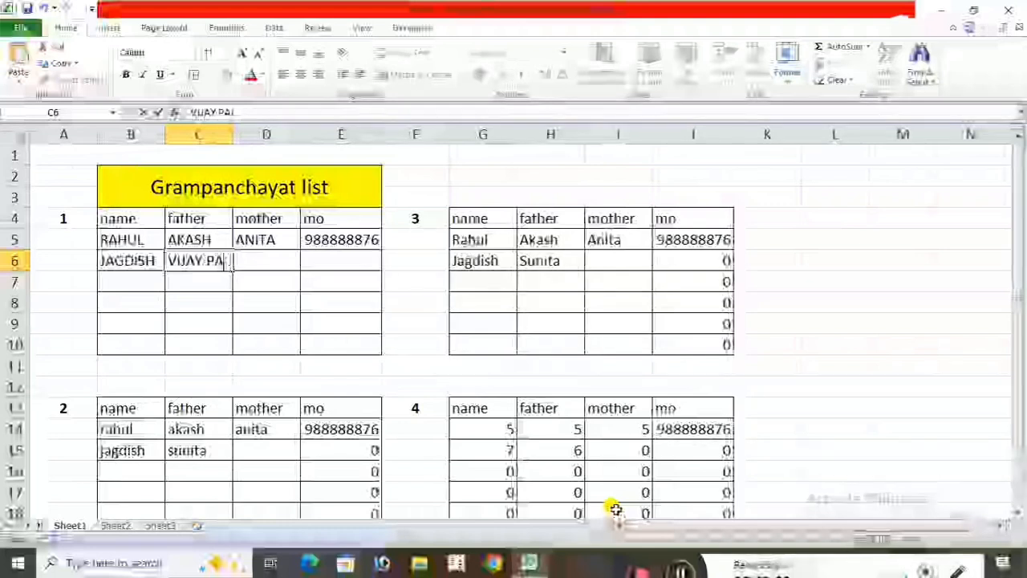
key(Tab)
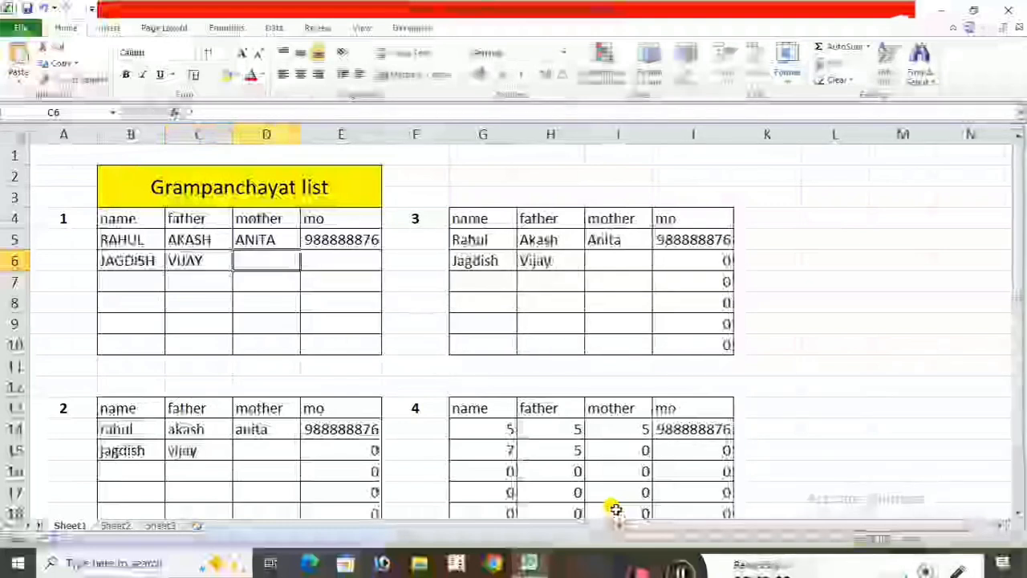
Complete row 6 of table 1 with the mother's name in capitals in D6 and the mobile number in E6.
text(SUNITA)
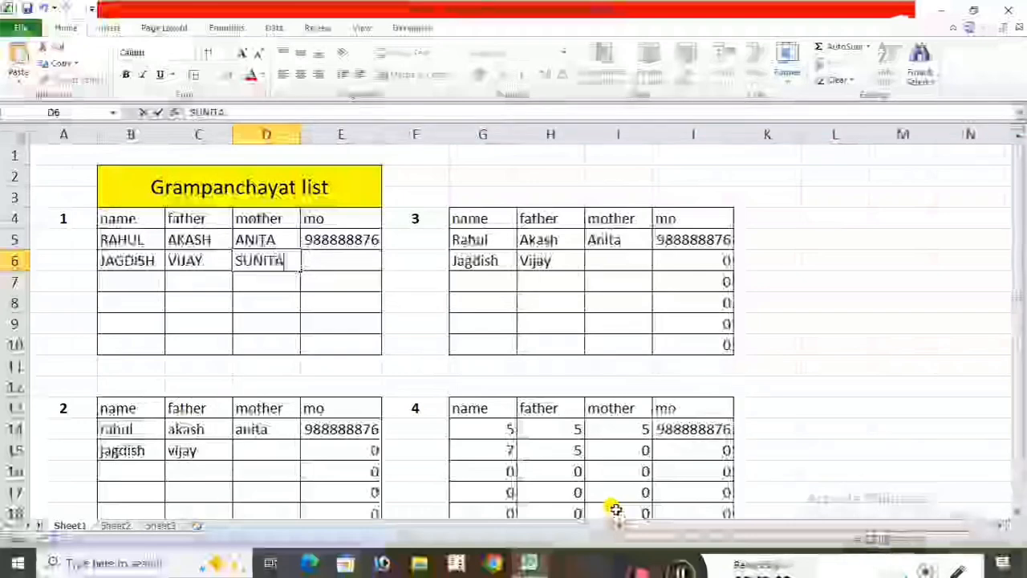
key(Tab)
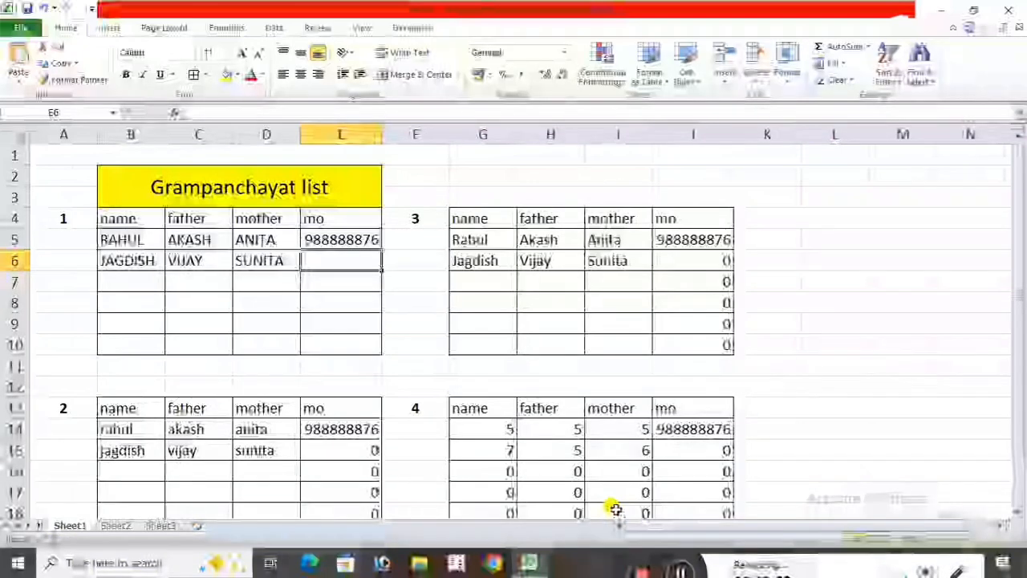
text(8988797)
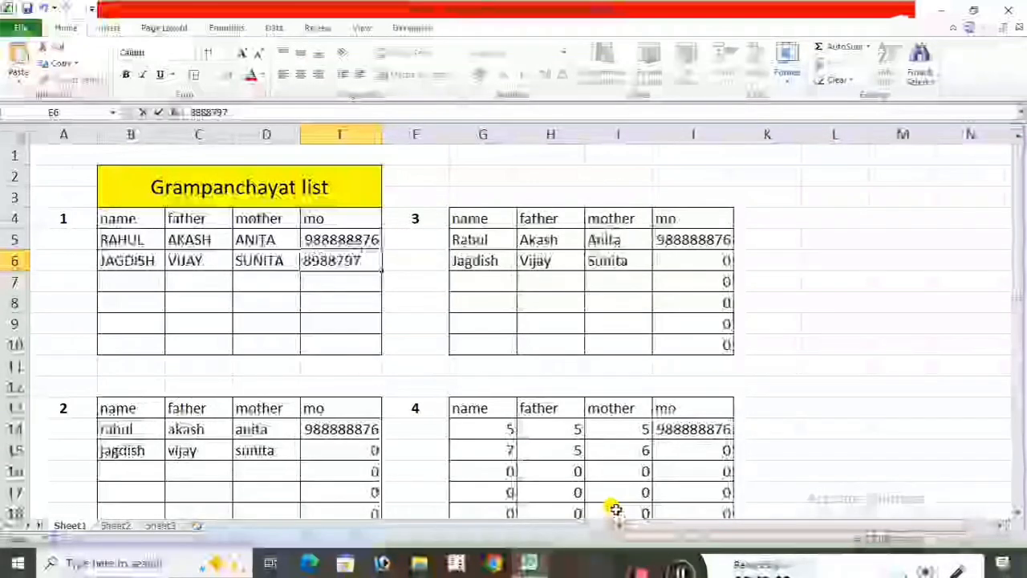
text(65)
key(Return)
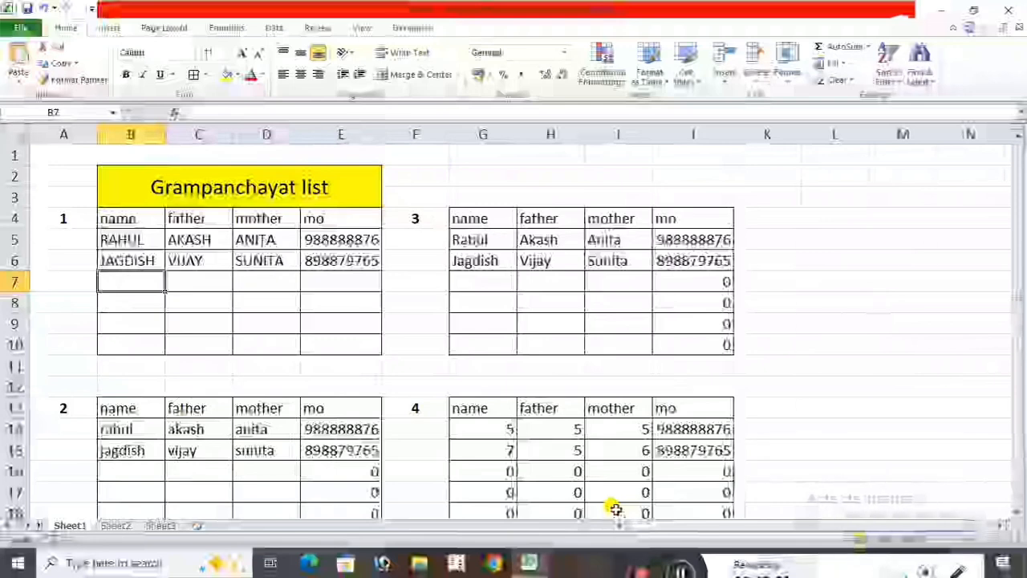
Enter the third person's name in capitals in cell B7 of table 1.
text(SAN)
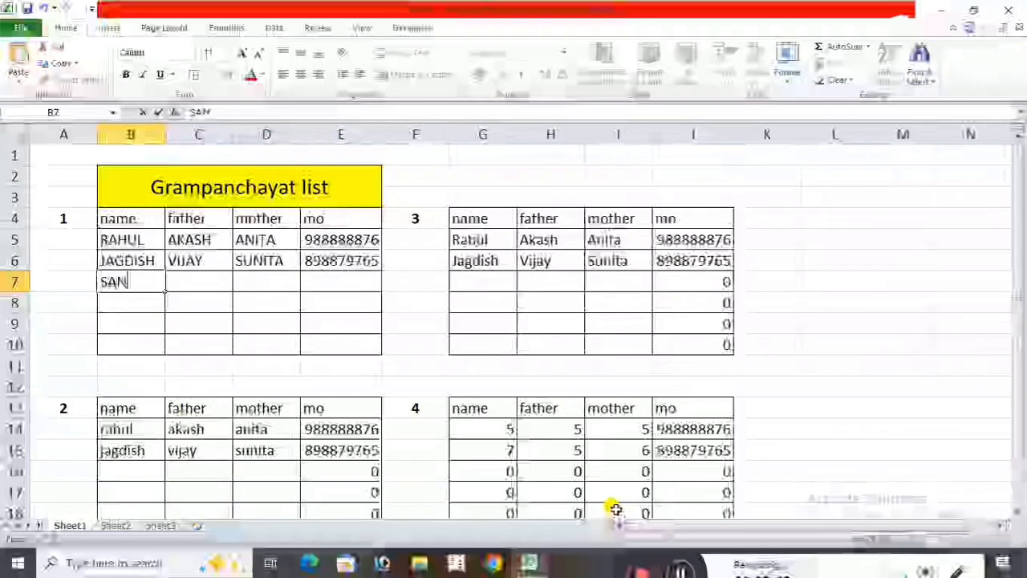
text(TOSH)
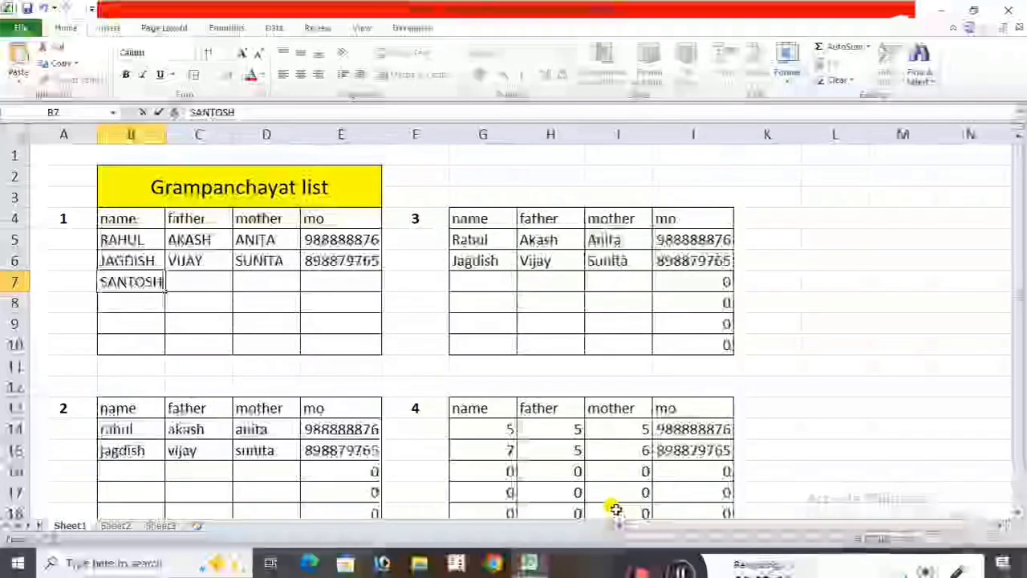
key(BackSpace)
key(BackSpace)
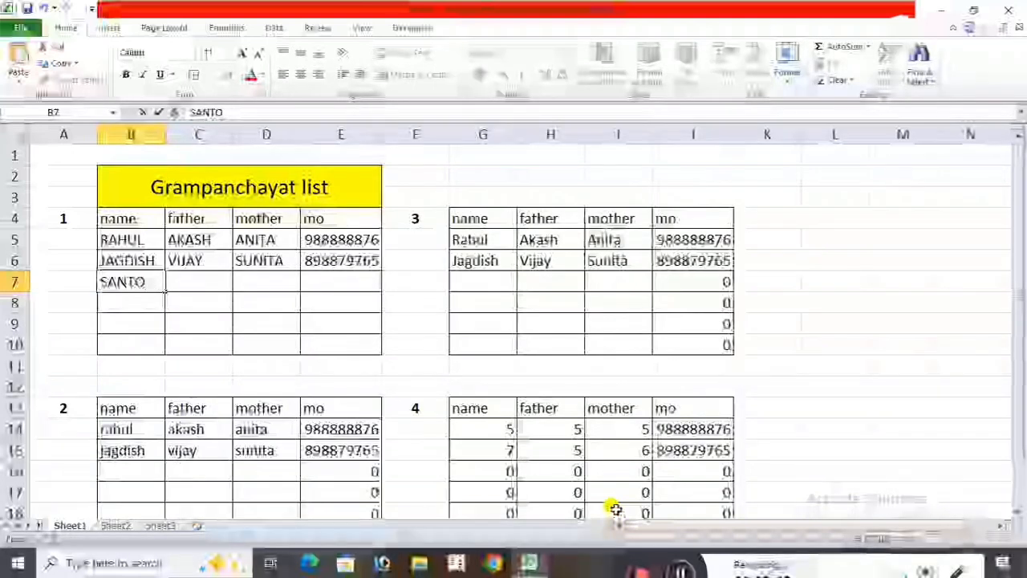
text(SH)
key(Tab)
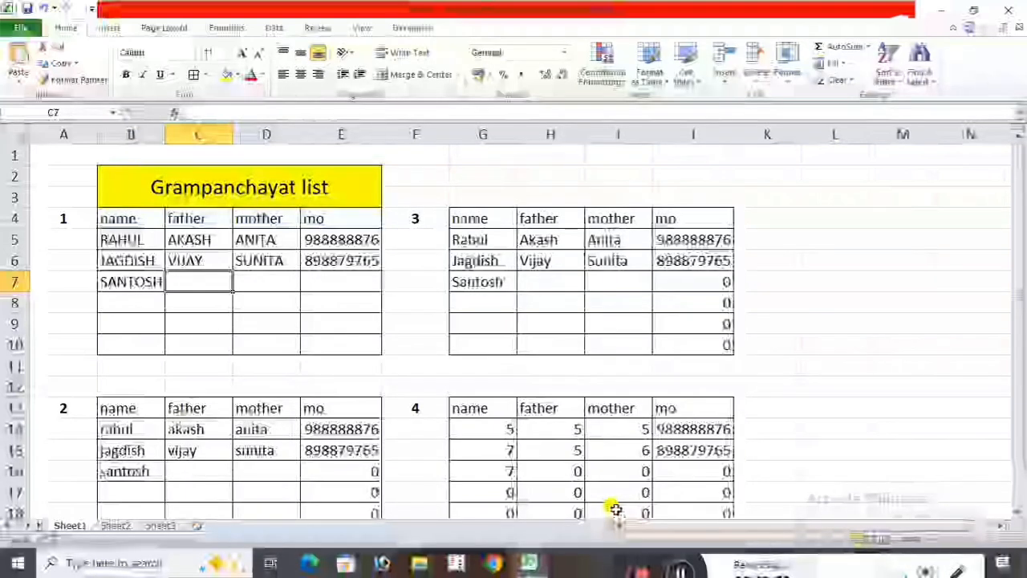
Enter the third person's father's name in C7 and mother's name in D7, both in capitals.
text(NIKI)
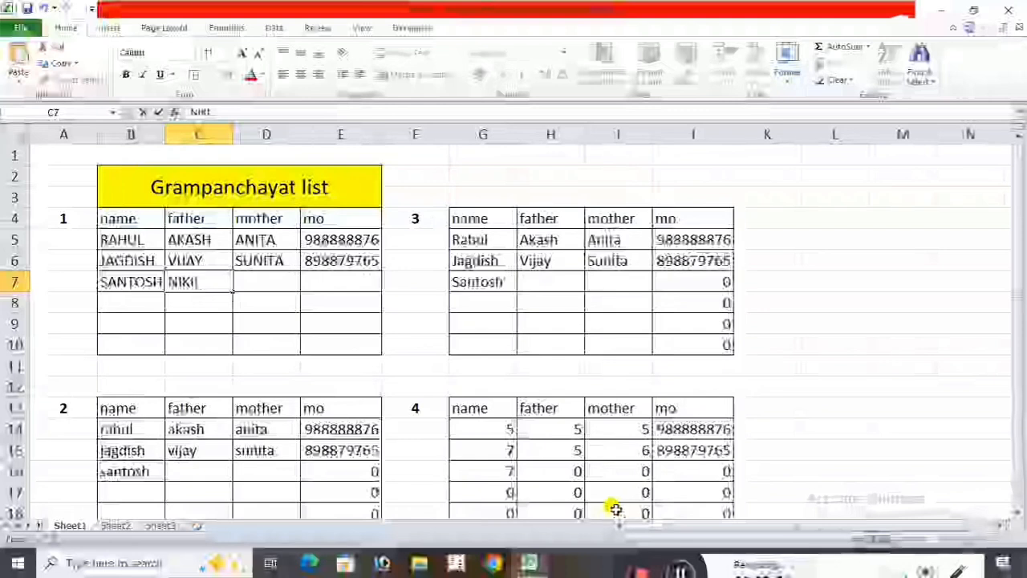
text(L)
key(Tab)
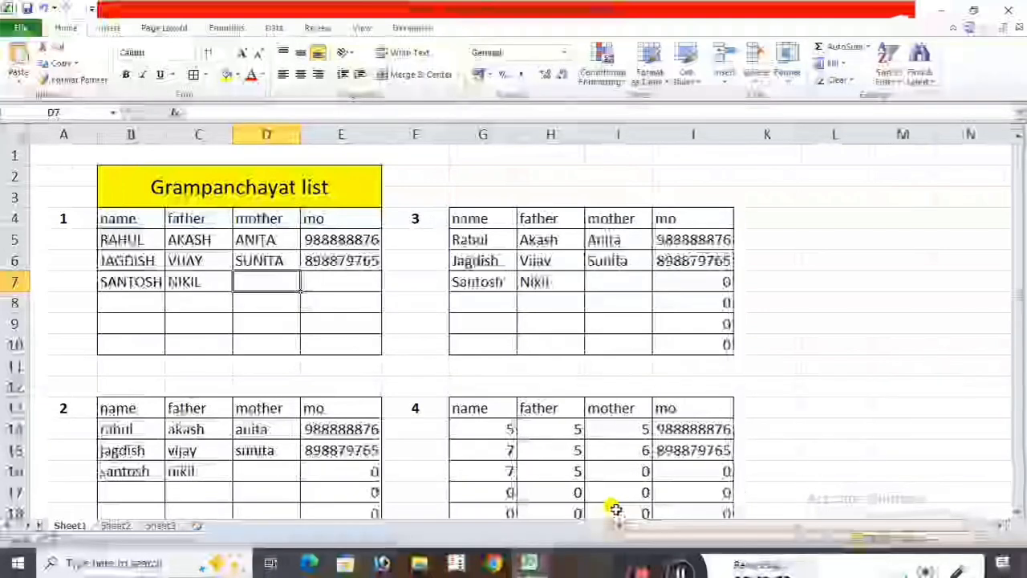
text(ANEE)
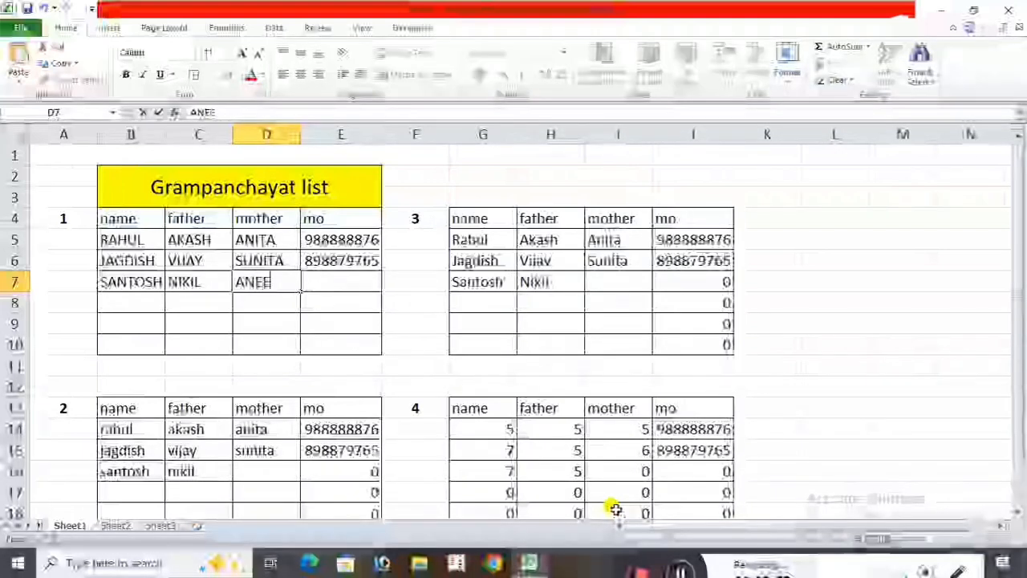
text(TA)
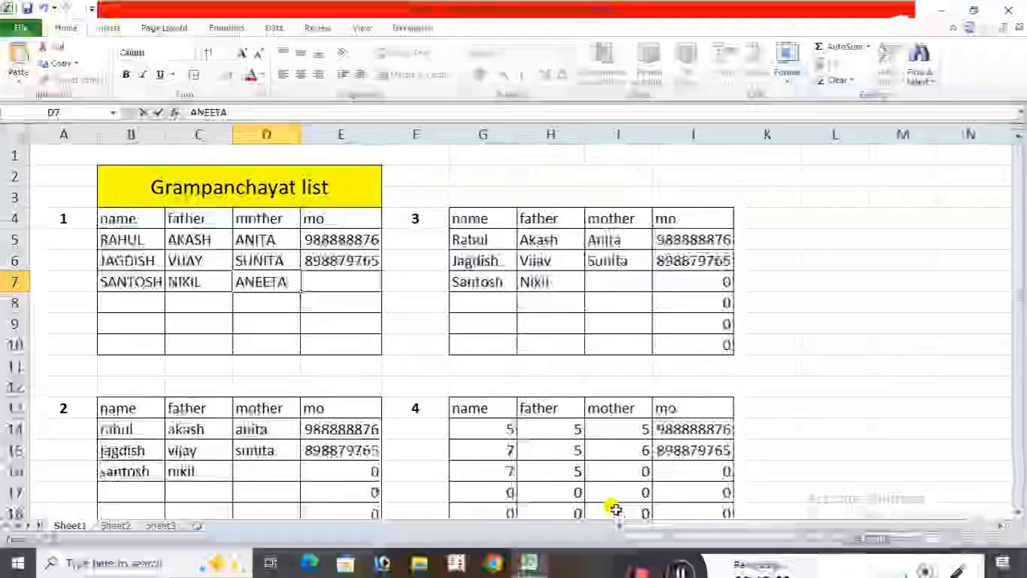
key(Tab)
Enter the third person's nine-digit mobile number in cell E7 of table 1.
text(98787786)
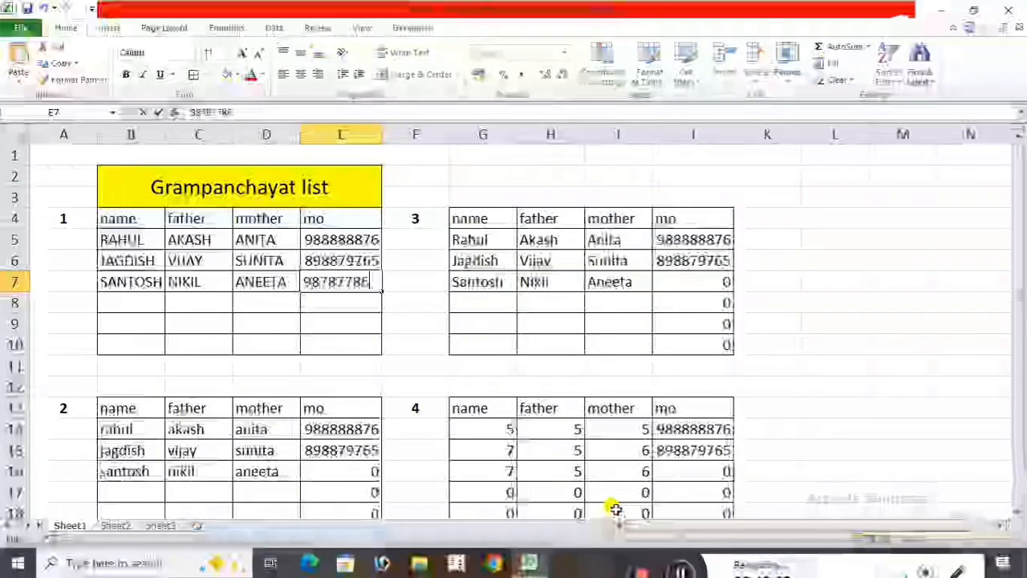
text(678)
key(BackSpace)
key(BackSpace)
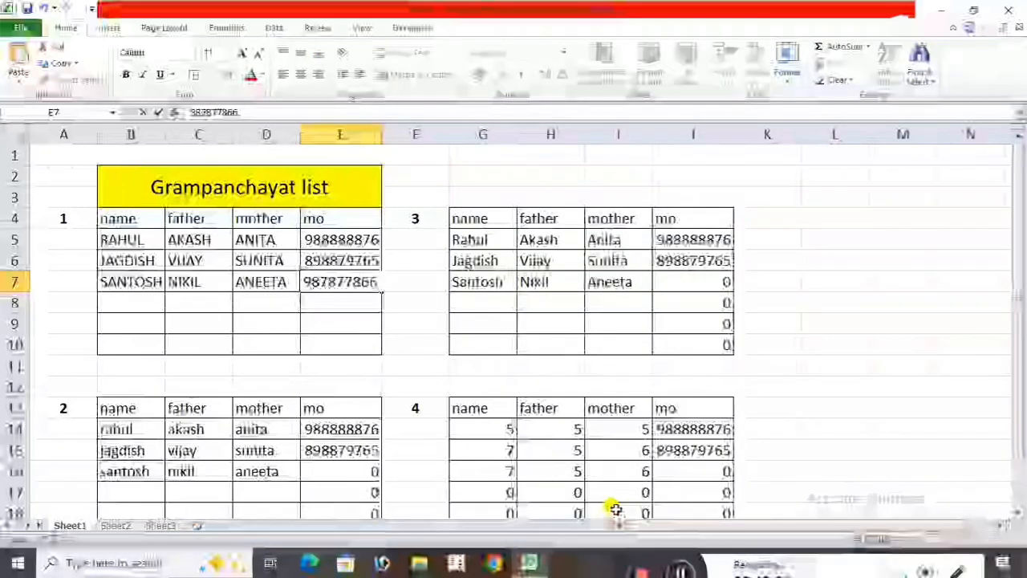
click(794, 337)
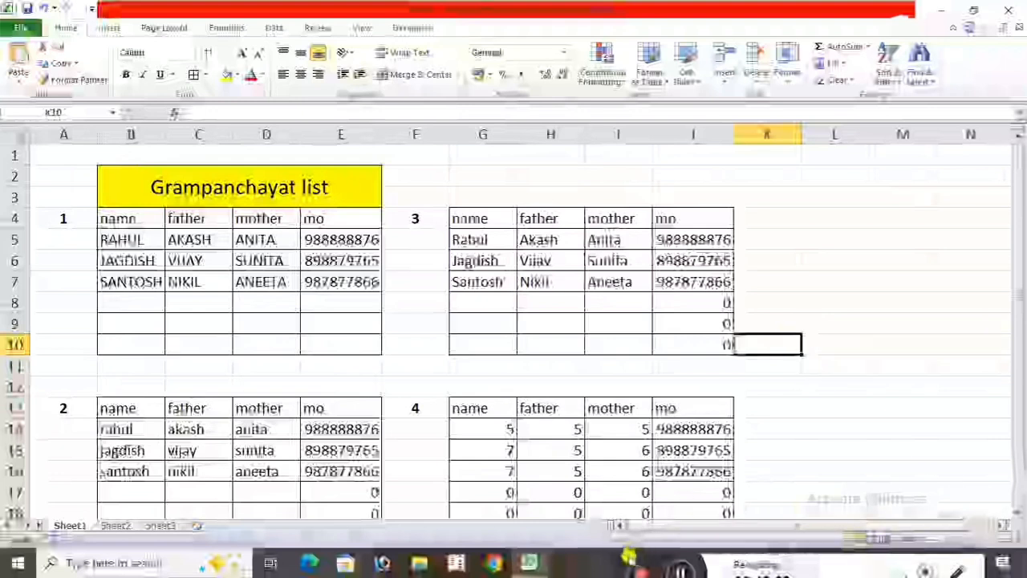
drag(630, 556, 634, 423)
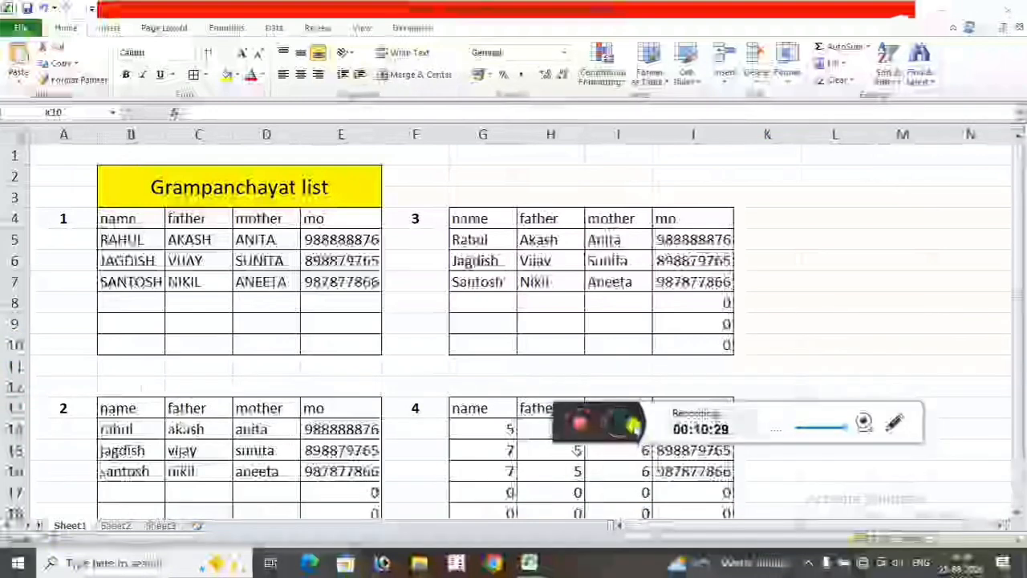